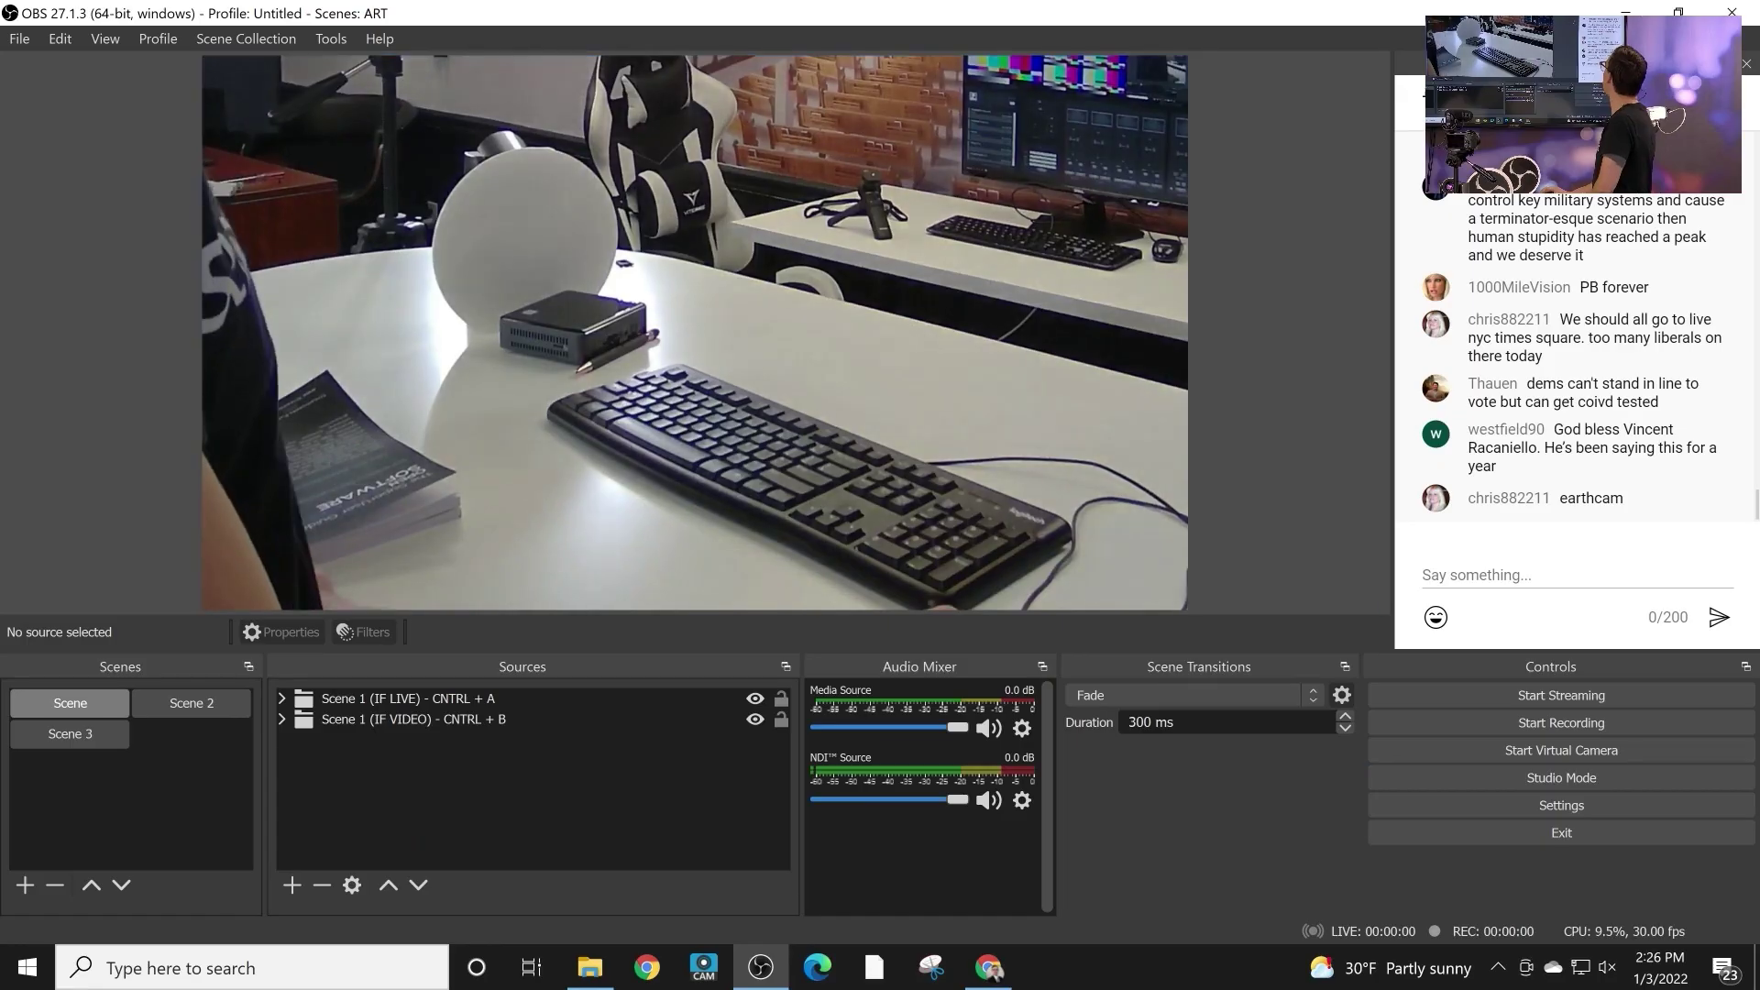
- In OBS, dock the LIVE CHAT panel to the left of the video preview and widen it to show full messages
{"action": "left_click_drag", "start_coordinate": [1579, 63], "coordinate": [33, 157]}
{"action": "left_click_drag", "start_coordinate": [94, 348], "coordinate": [550, 349]}
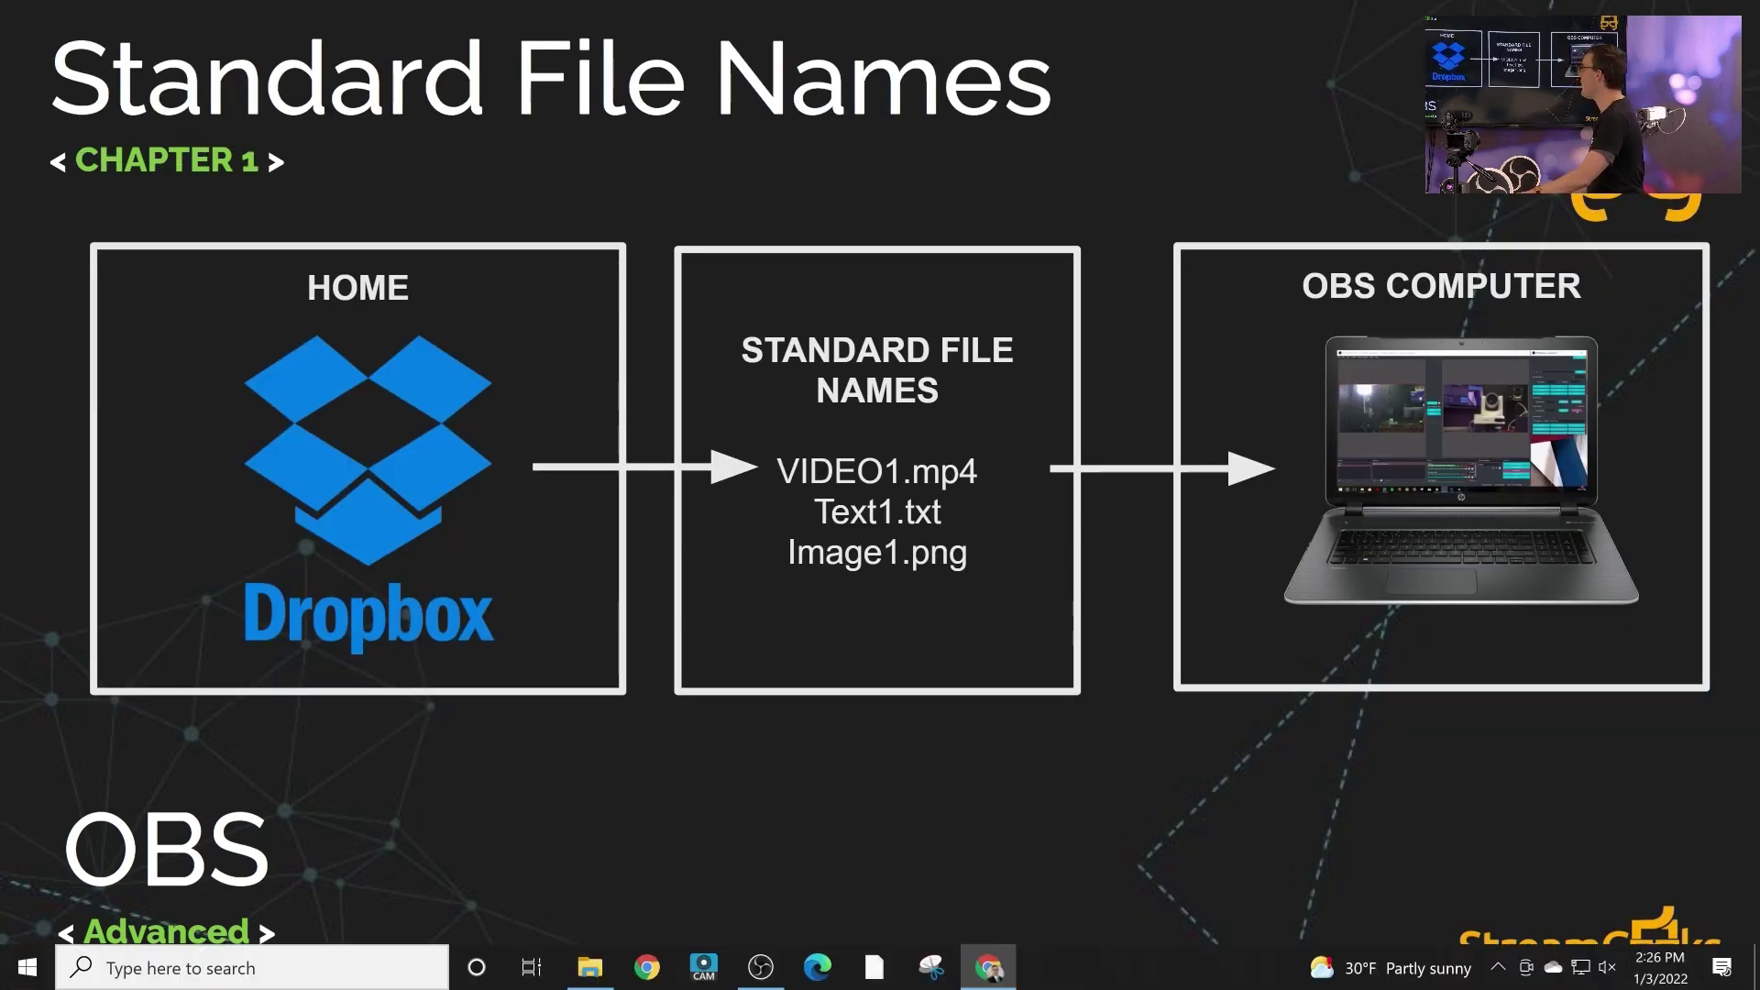
{"action": "left_click", "coordinate": [760, 968]}
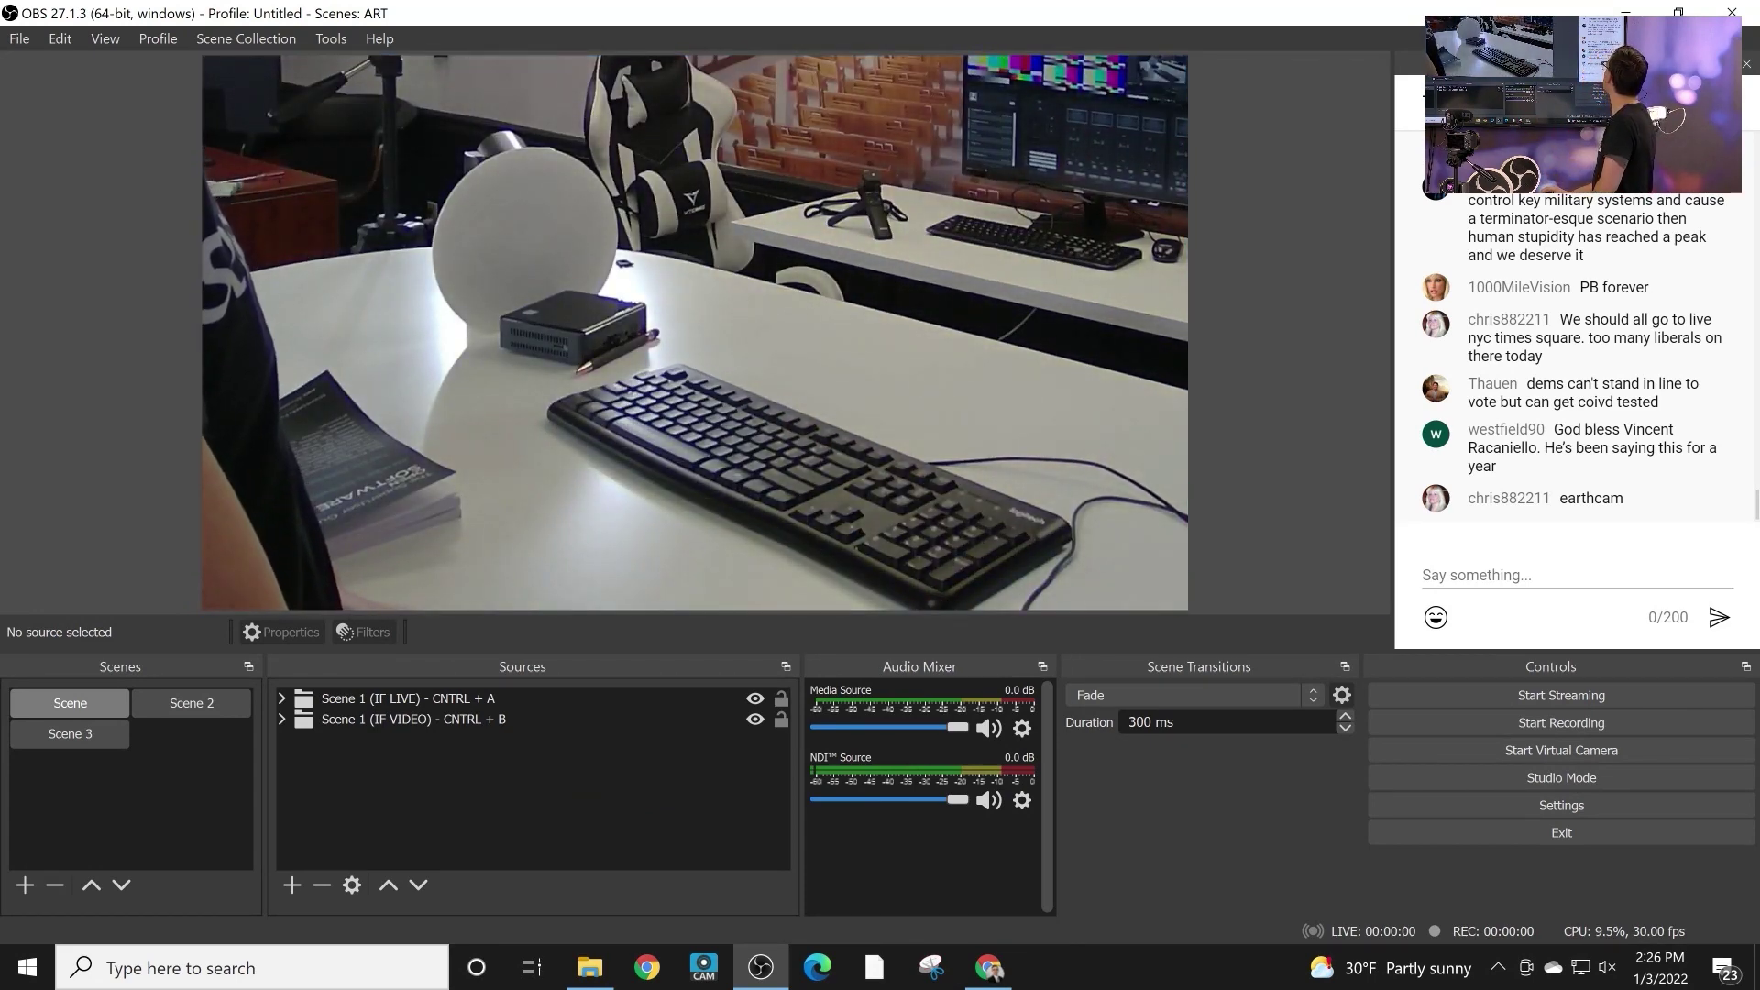
{"action": "left_click_drag", "start_coordinate": [1577, 63], "coordinate": [767, 226]}
{"action": "left_click_drag", "start_coordinate": [656, 226], "coordinate": [0, 165]}
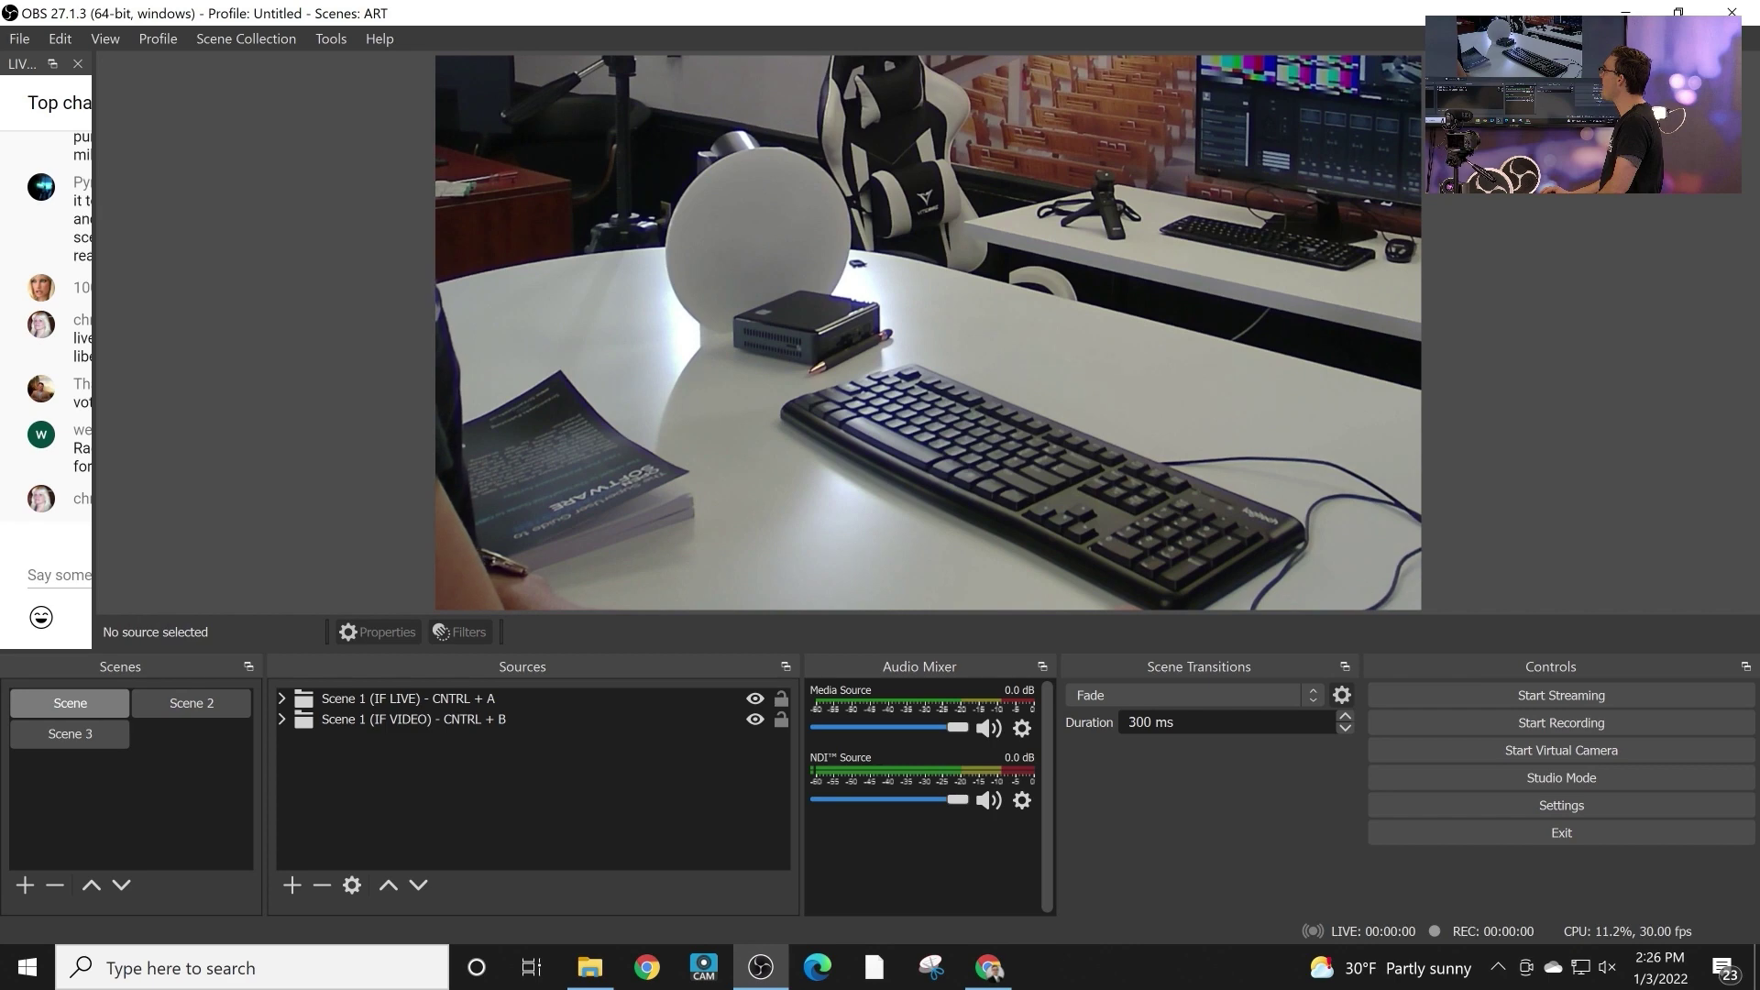
{"action": "left_click_drag", "start_coordinate": [93, 352], "coordinate": [515, 352]}
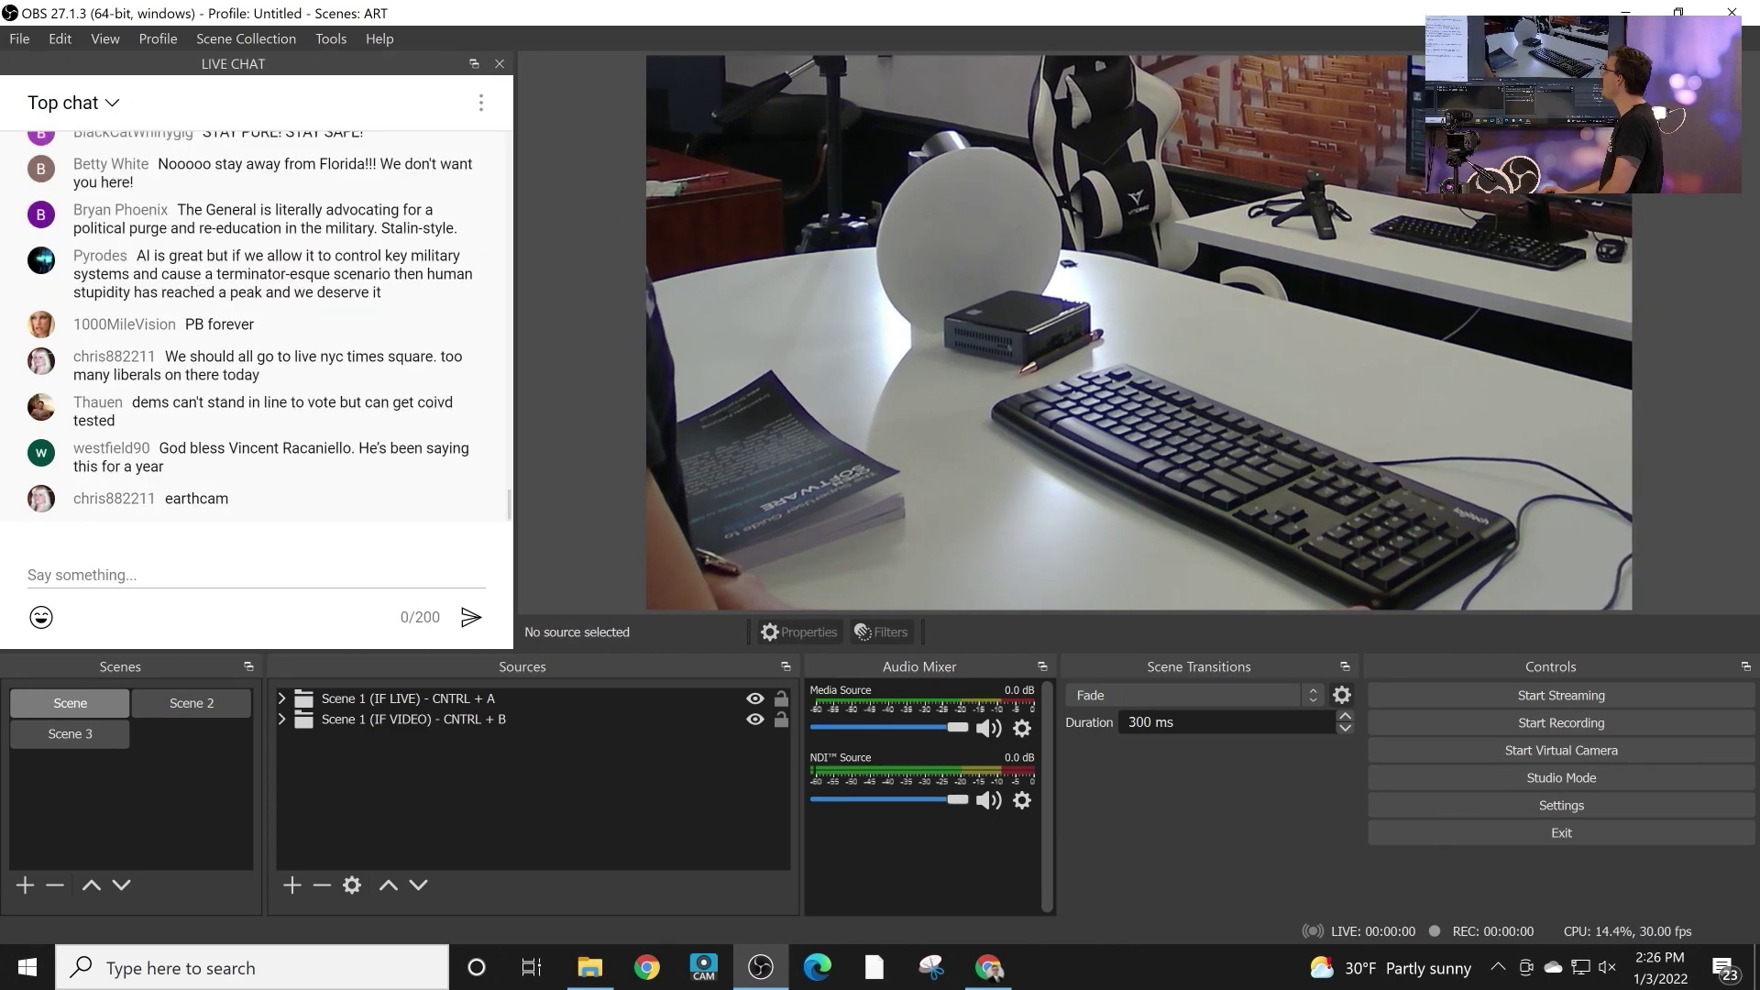
- Look through the chat's options and change its view to Live chat, with all messages visible
{"action": "left_click", "coordinate": [480, 102]}
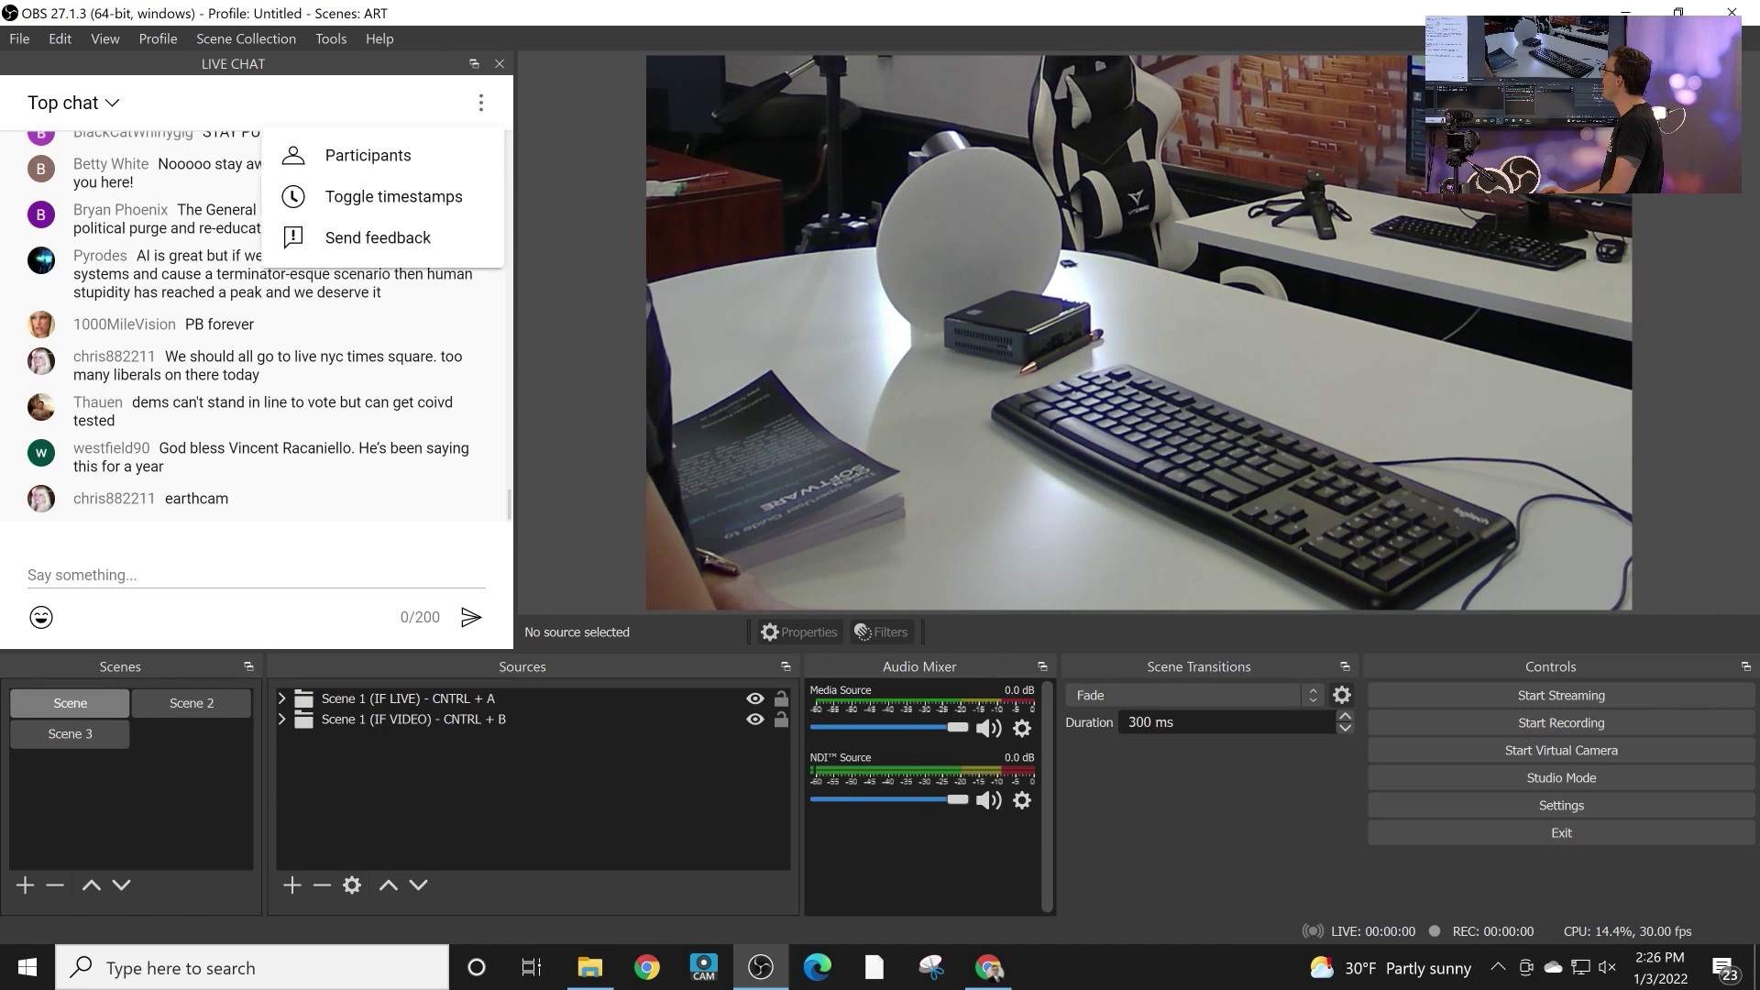
{"action": "left_click", "coordinate": [112, 102]}
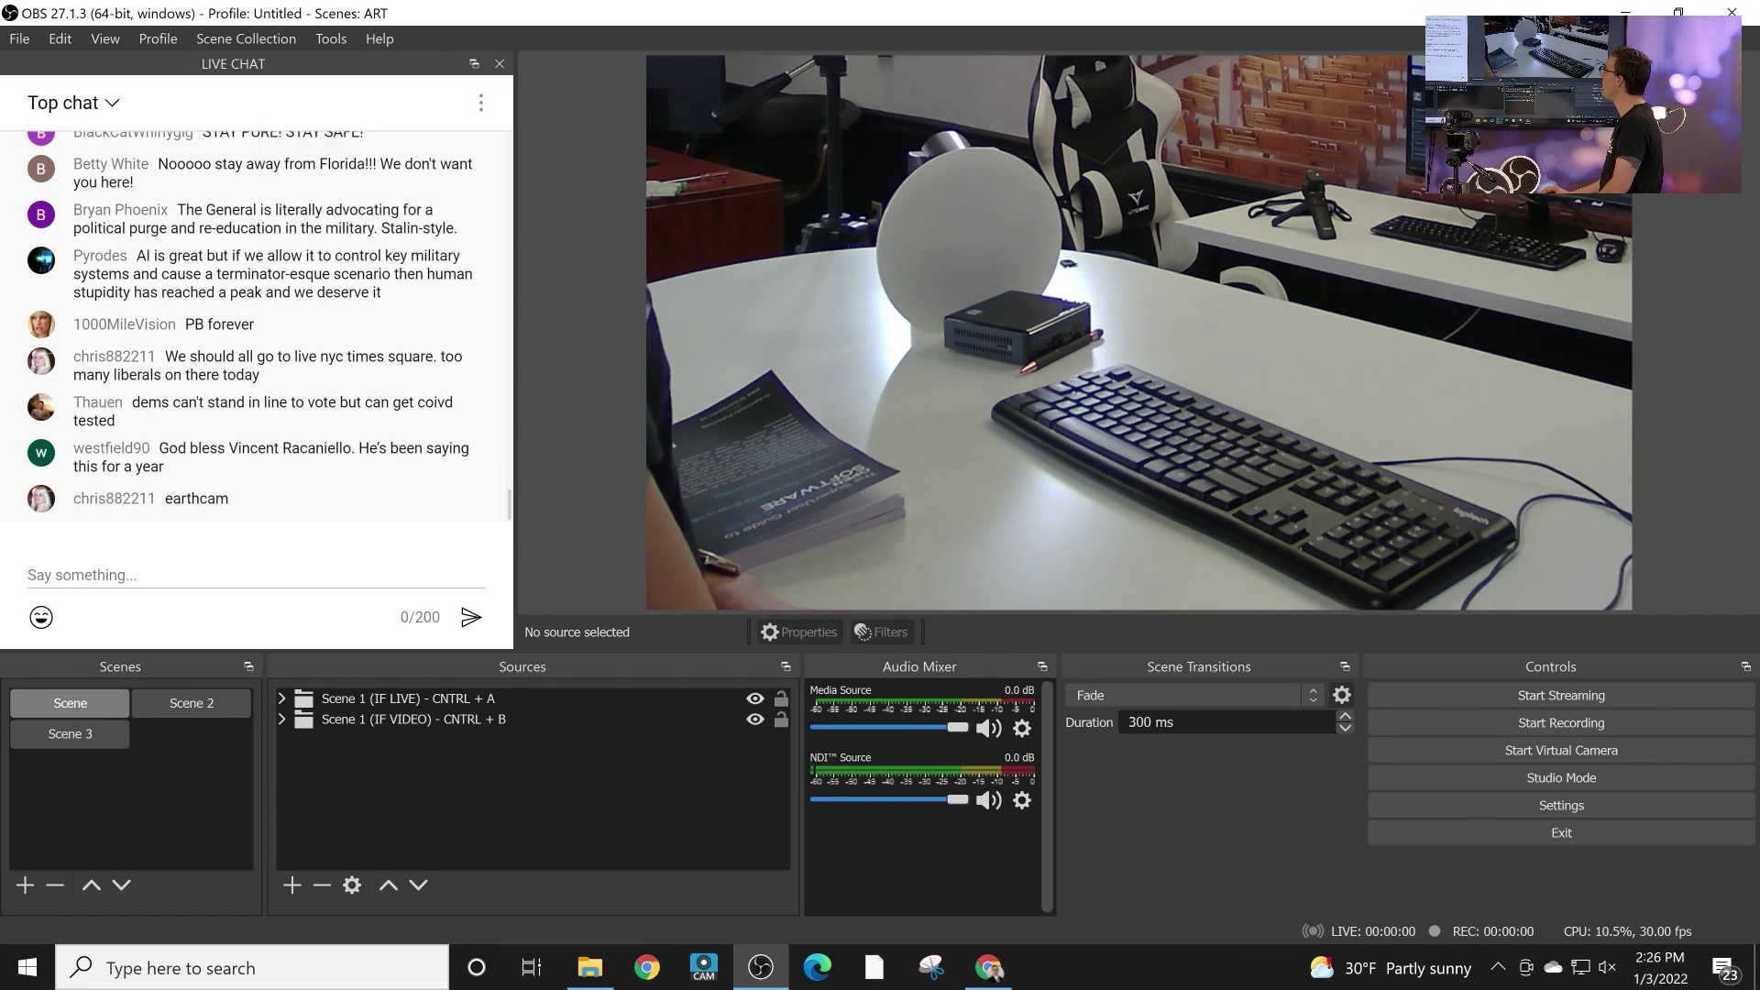
{"action": "left_click", "coordinate": [112, 103]}
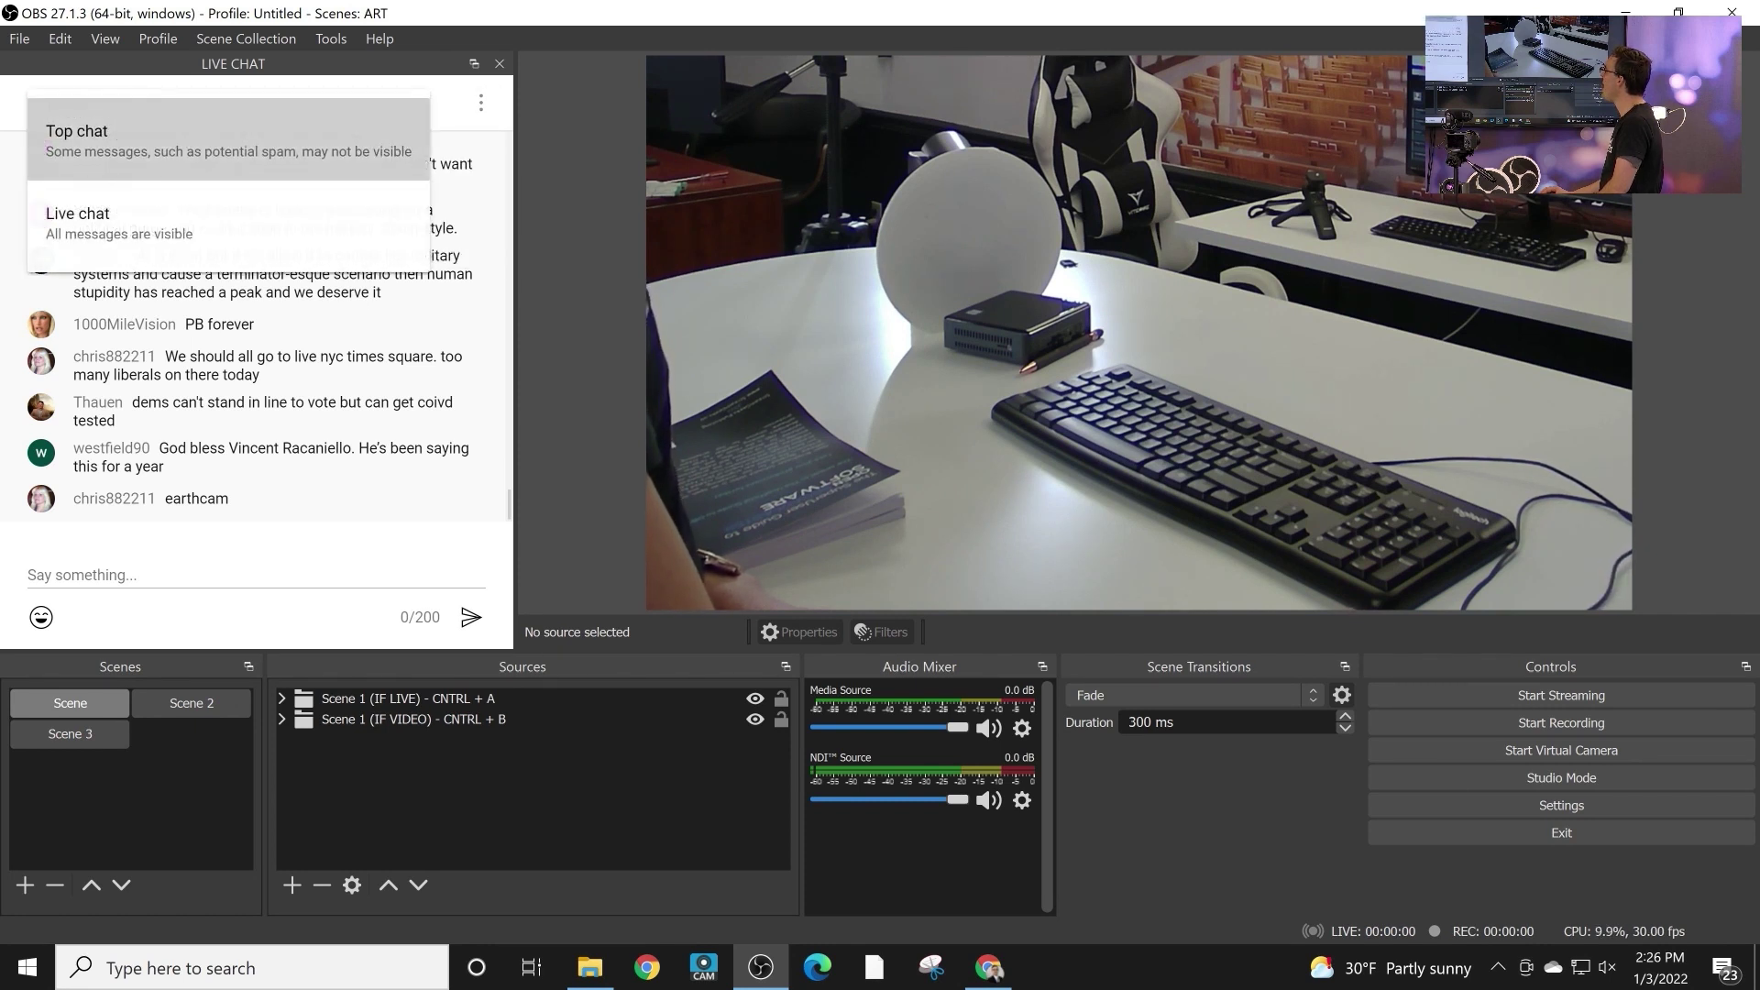
{"action": "left_click", "coordinate": [119, 222]}
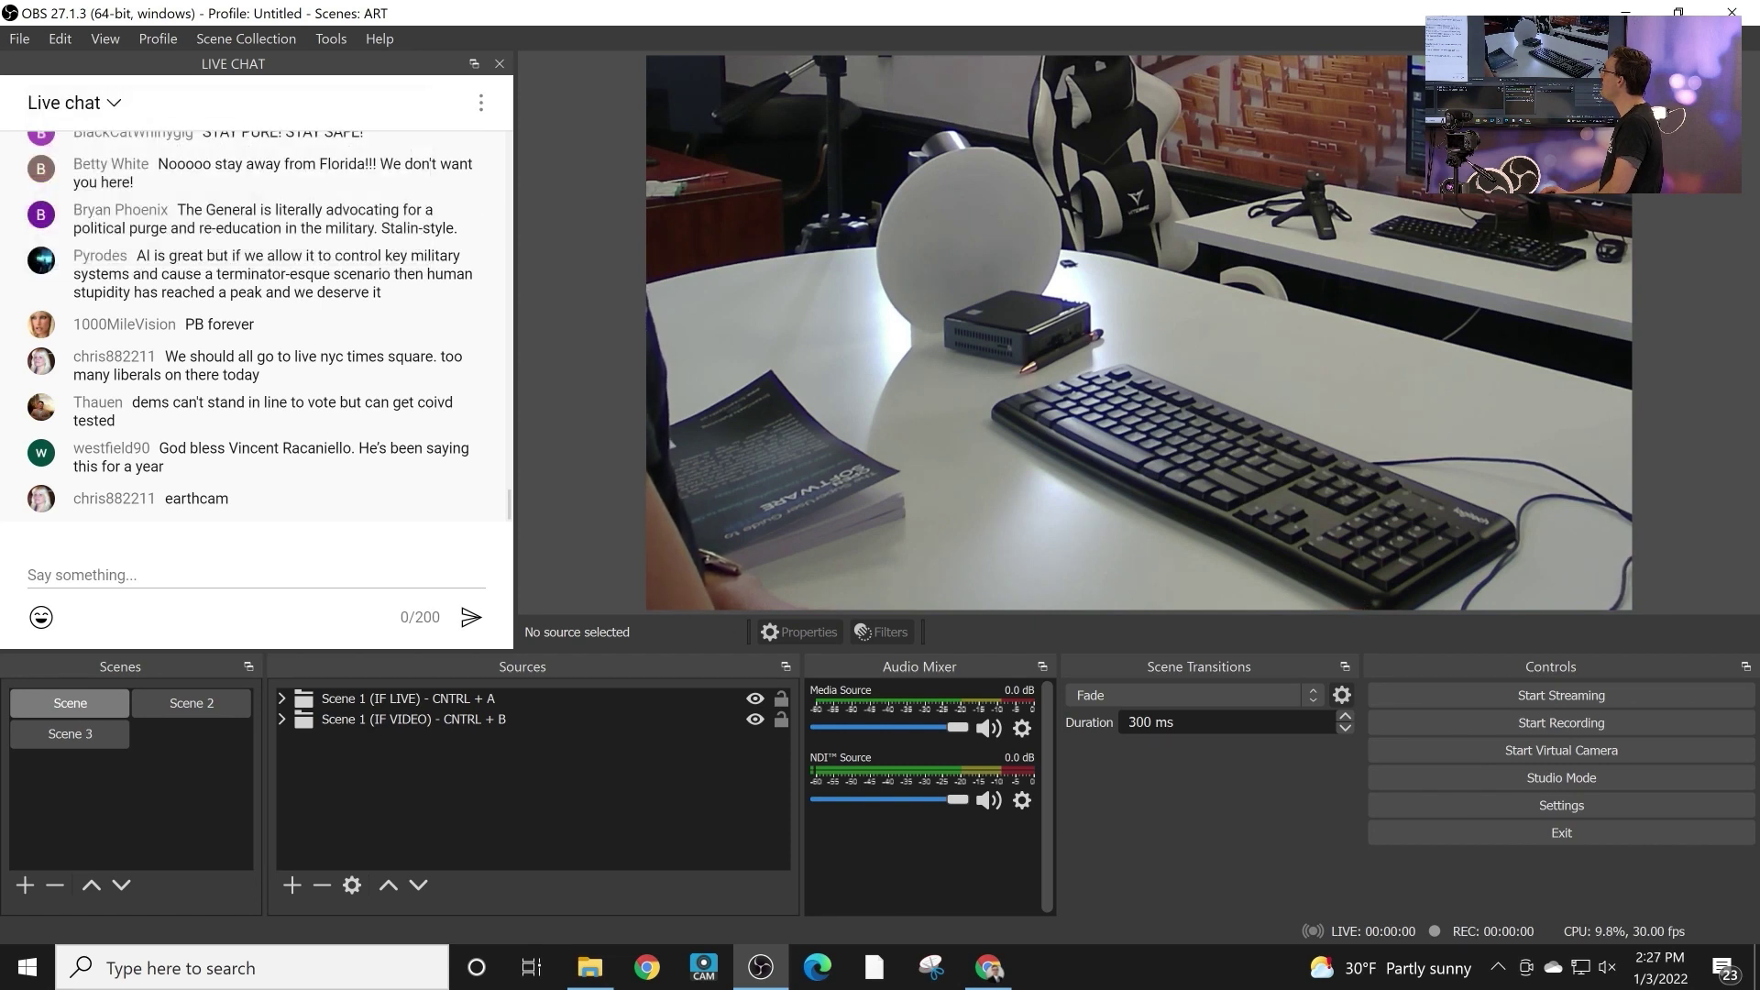
- Copy the URL of the LIVE CHAT custom browser dock and remove that dock
{"action": "left_click", "coordinate": [245, 39]}
{"action": "mouse_move", "coordinate": [104, 38]}
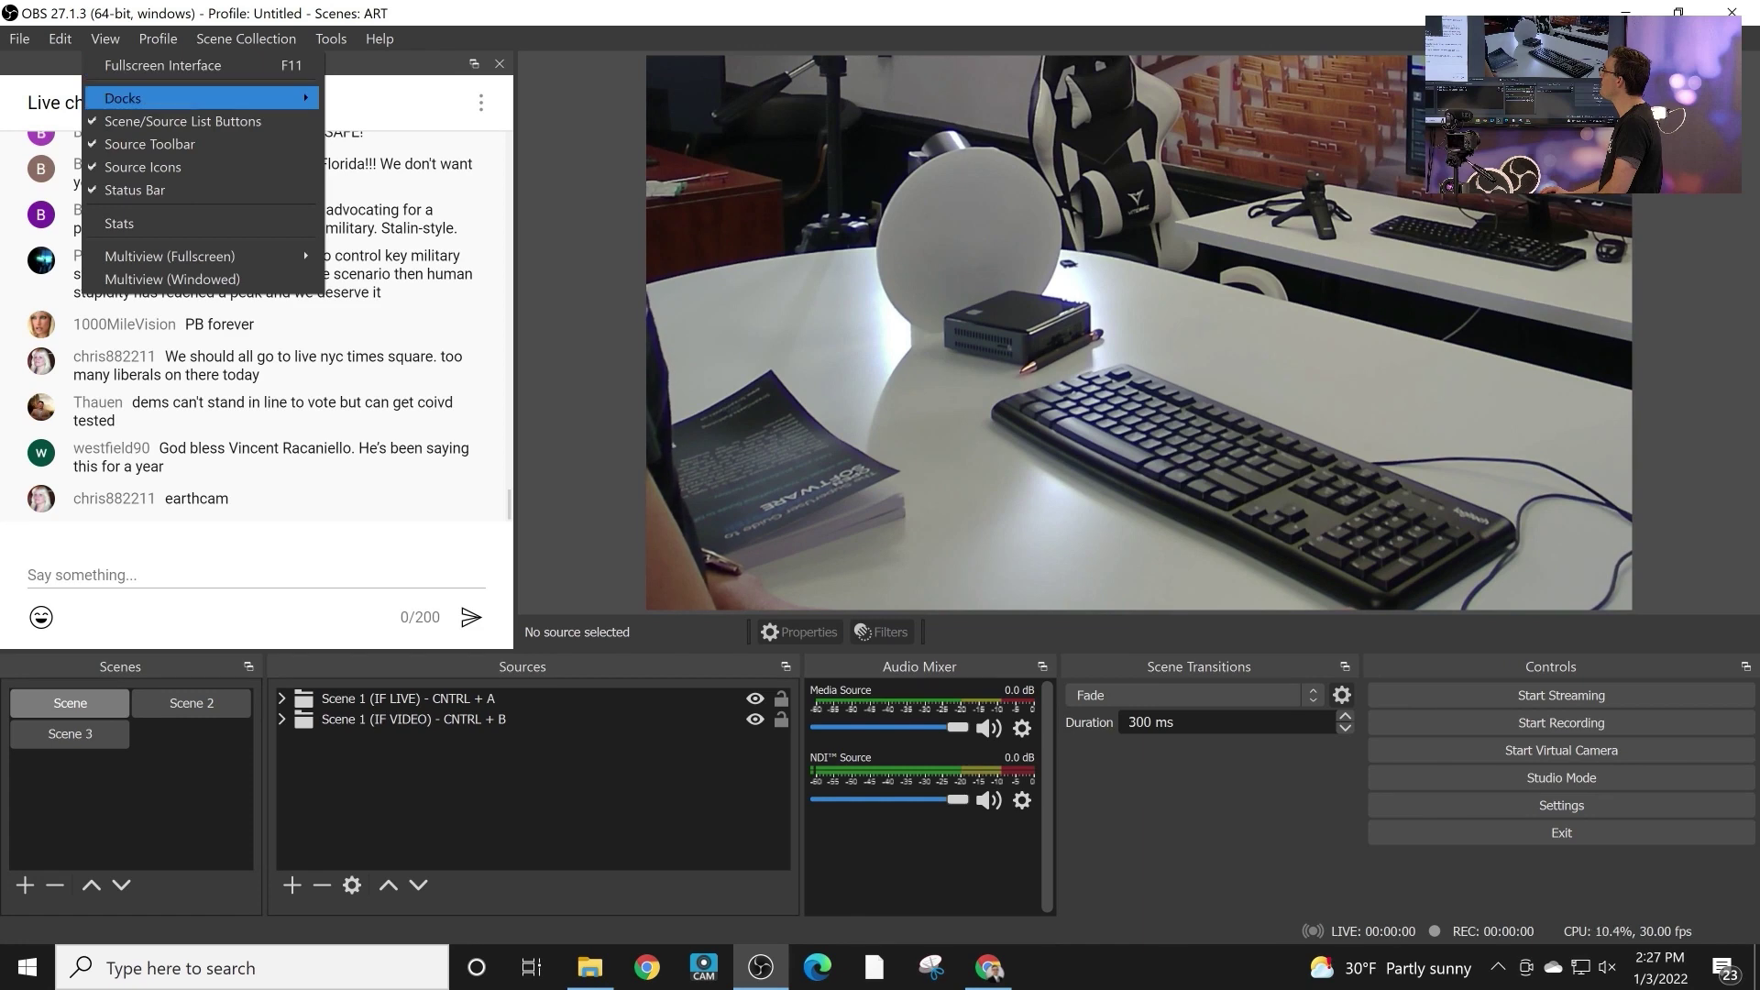
{"action": "mouse_move", "coordinate": [202, 98]}
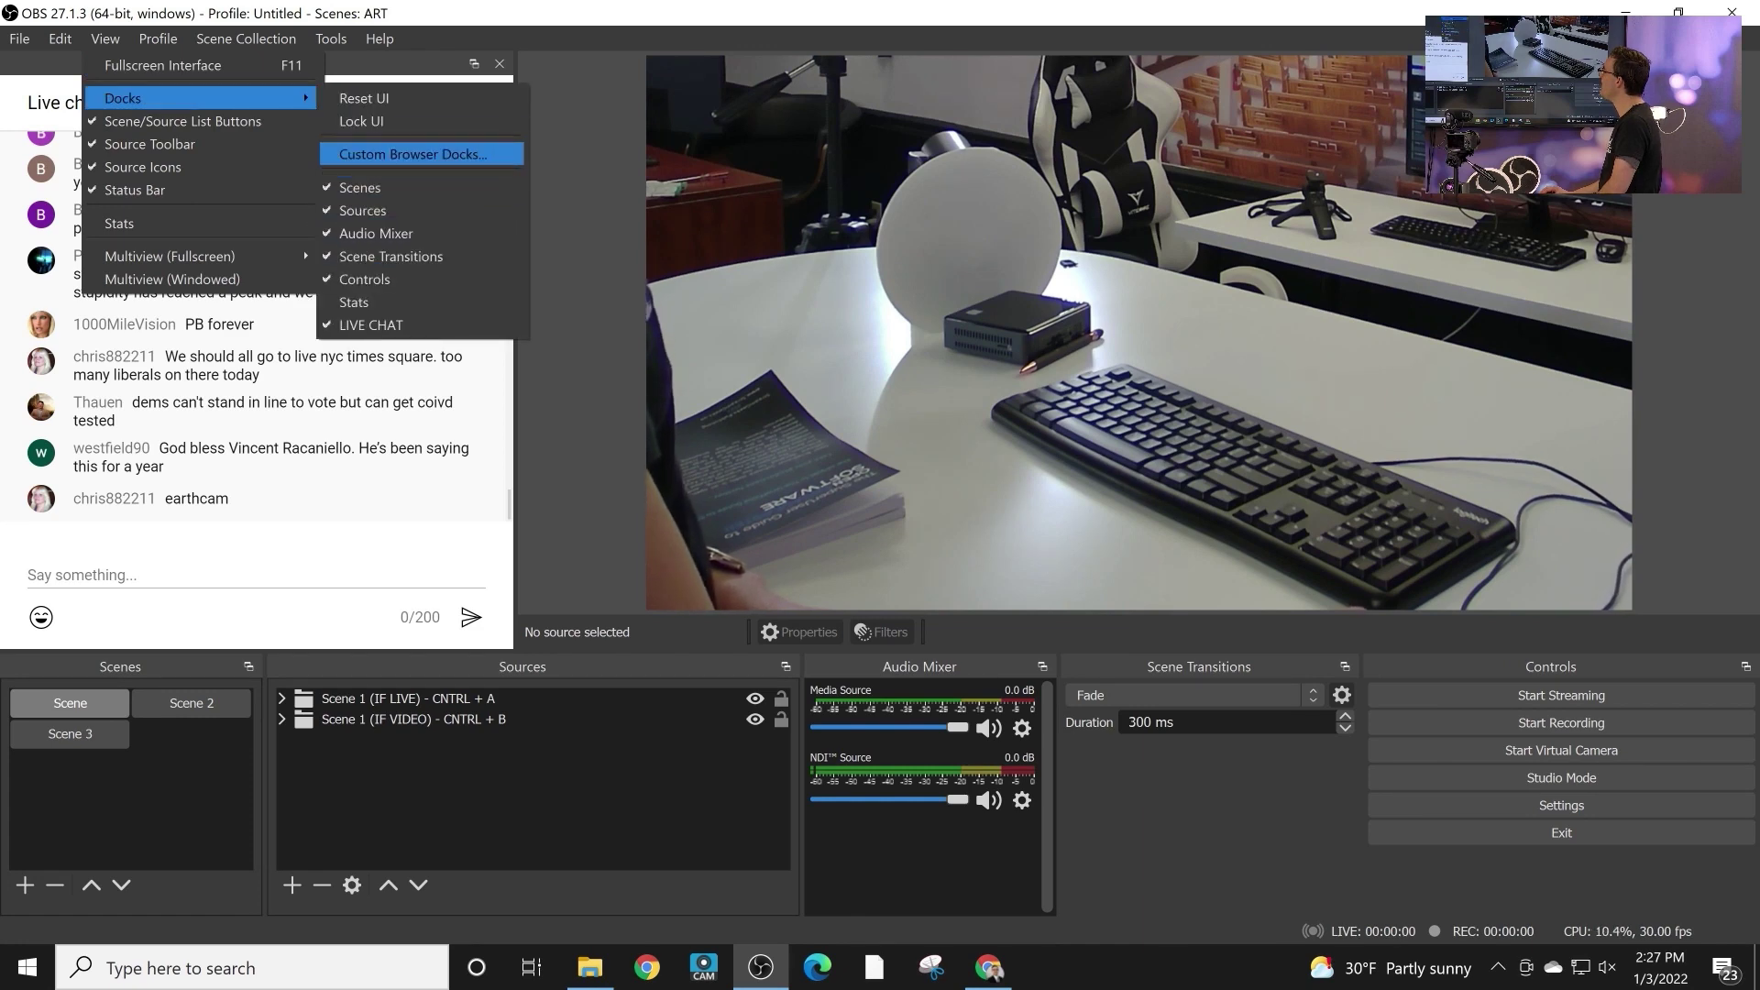
{"action": "left_click", "coordinate": [412, 154]}
{"action": "left_click", "coordinate": [1078, 363]}
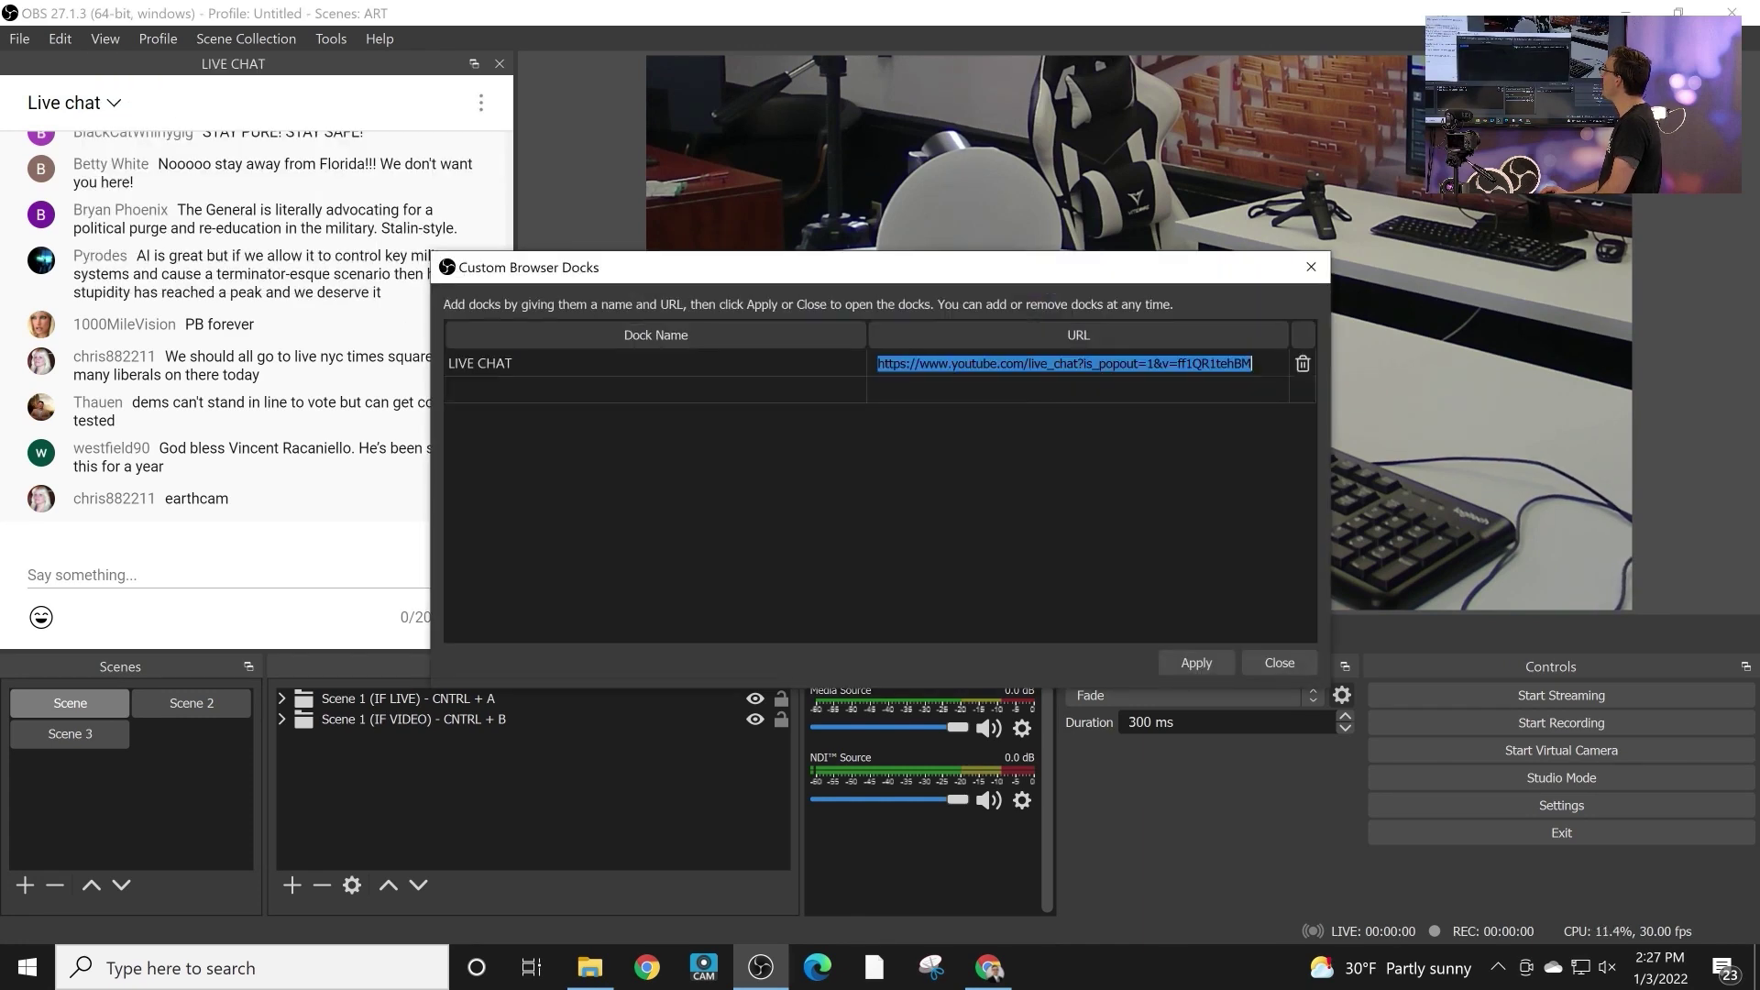
{"action": "left_click_drag", "start_coordinate": [877, 363], "coordinate": [1251, 363]}
{"action": "key", "text": "ctrl+c"}
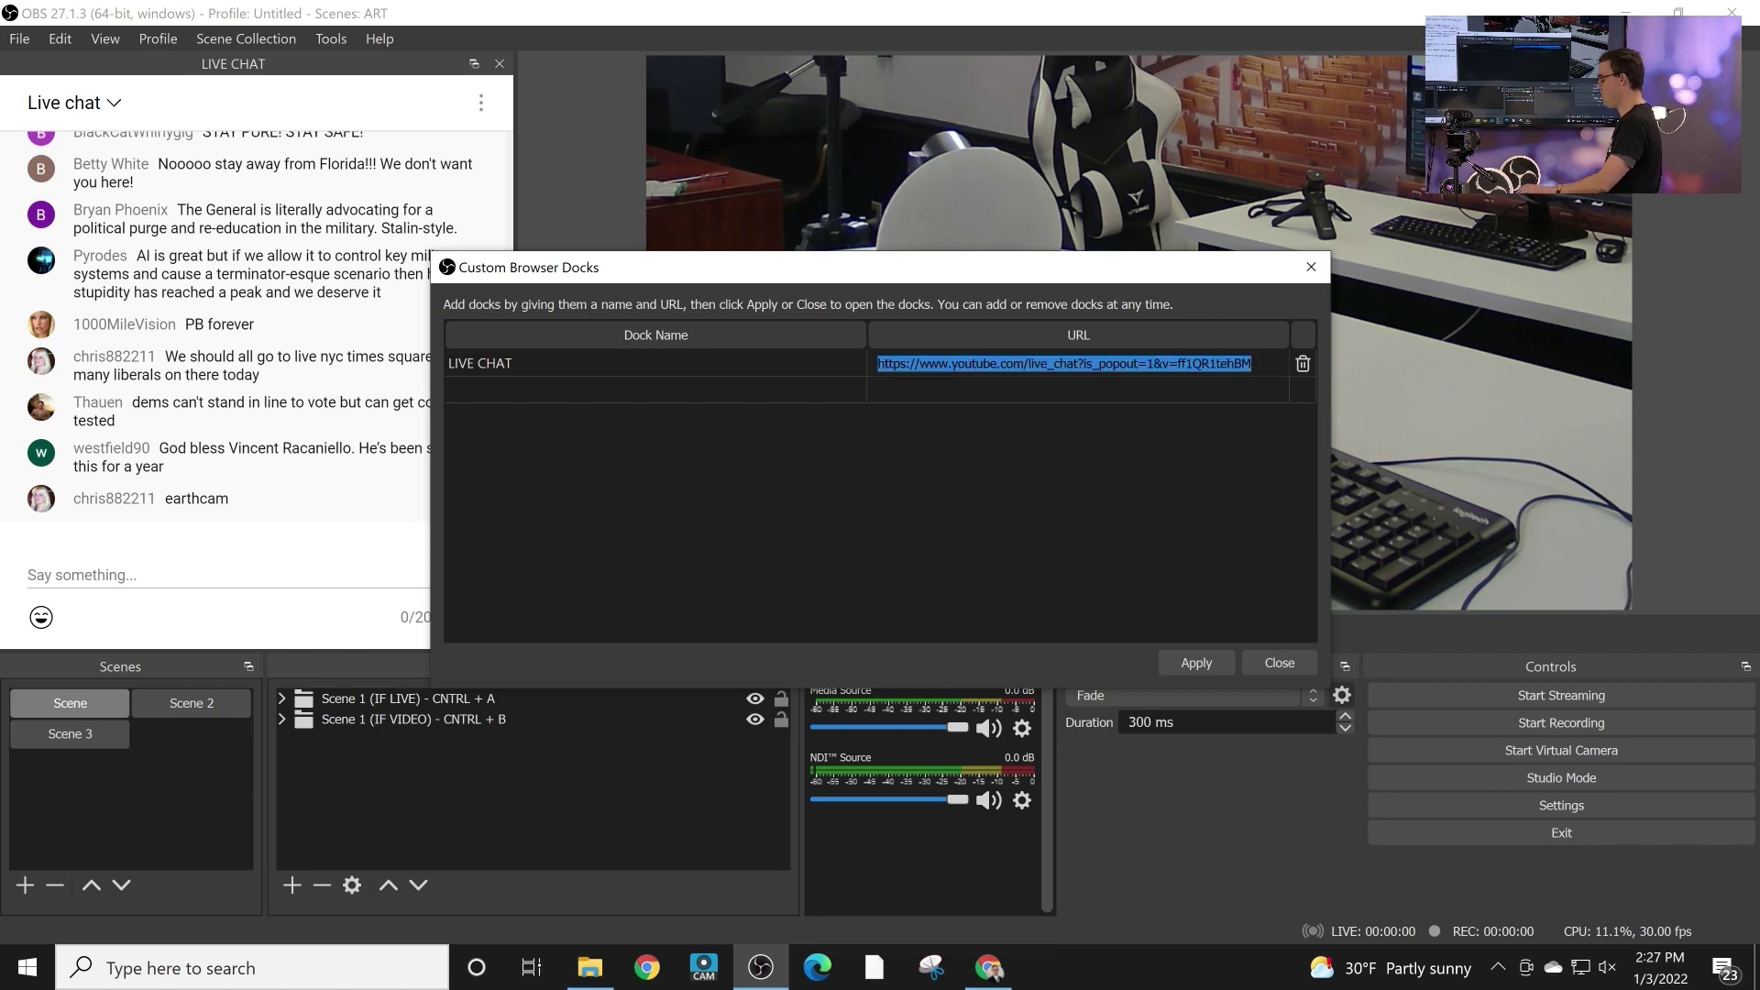
{"action": "left_click", "coordinate": [1302, 363]}
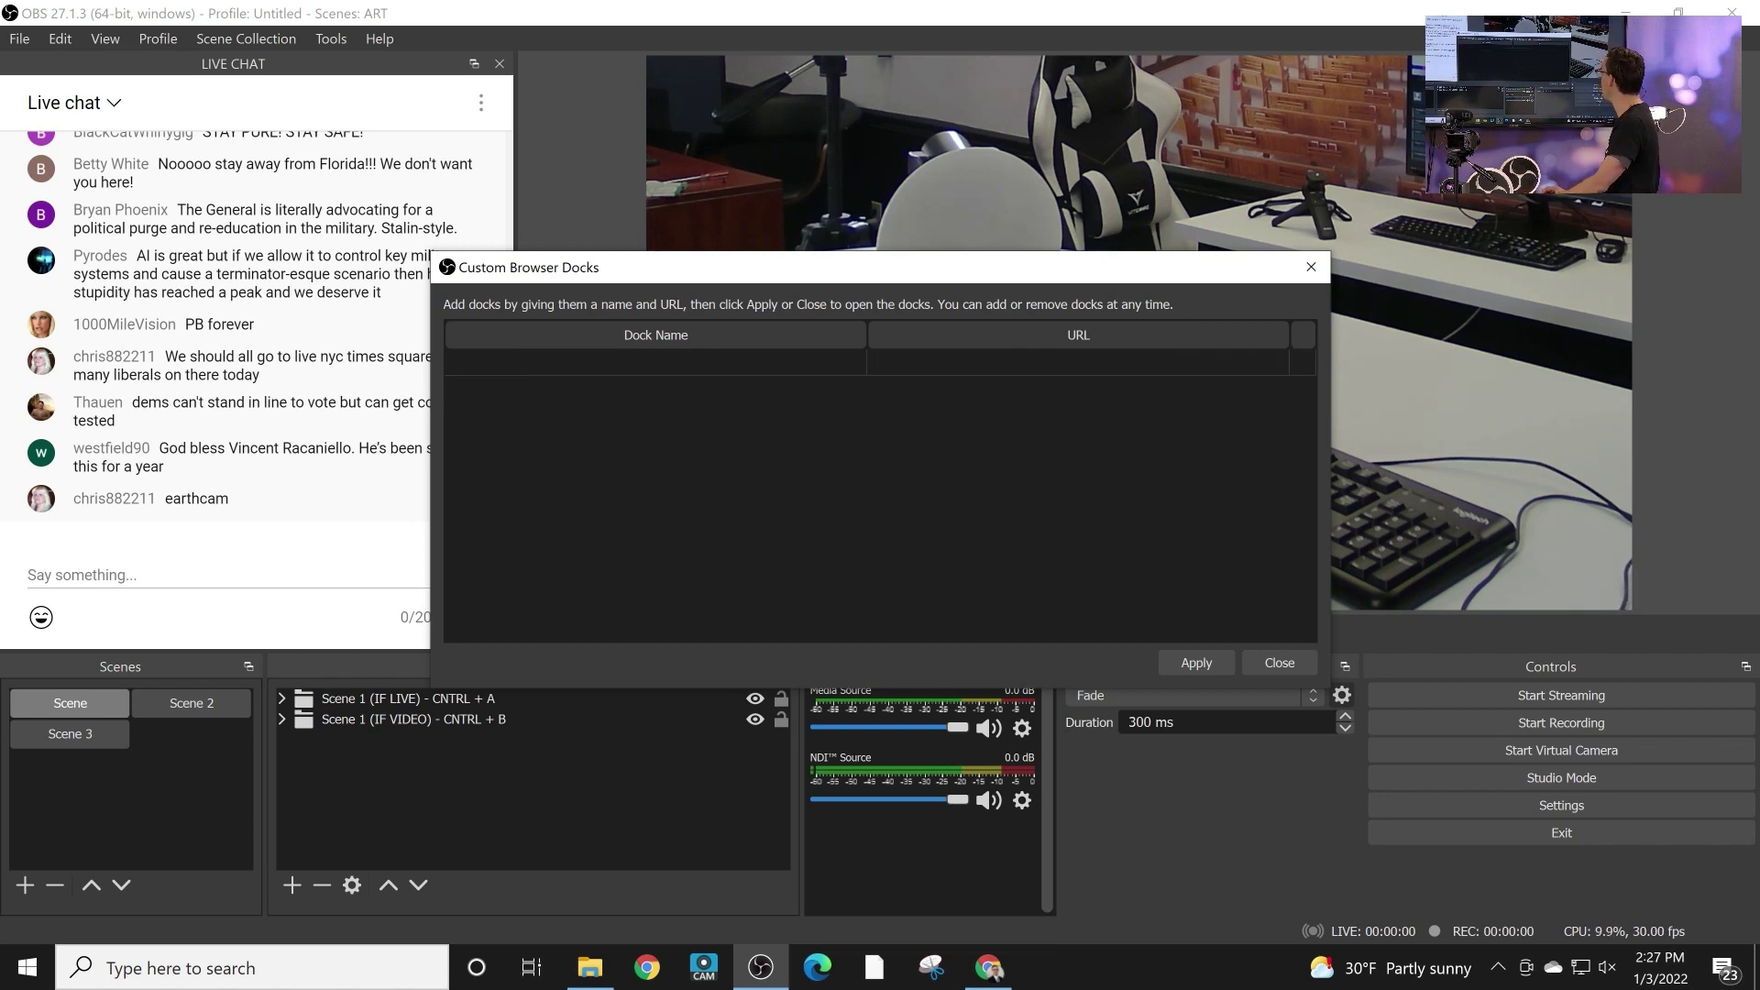
{"action": "left_click", "coordinate": [1196, 663]}
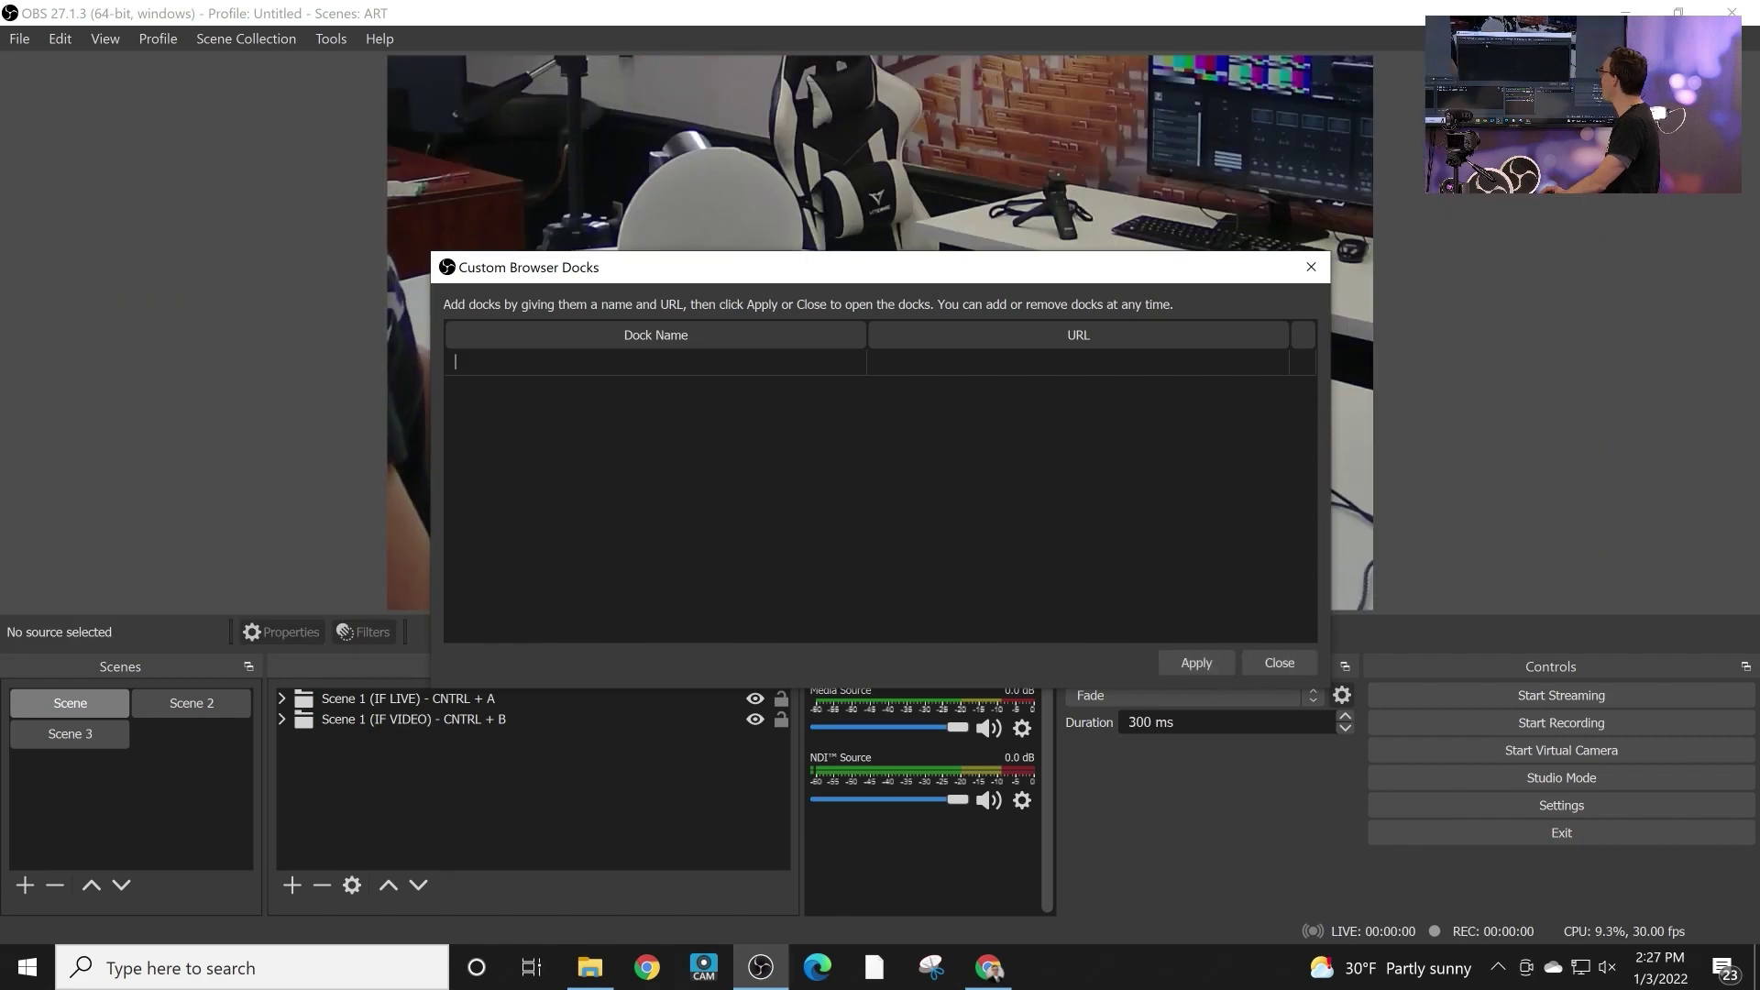
- Create a custom browser dock named LIVE CHAT ROOM with the copied YouTube chat URL and apply it
{"action": "type", "text": "LIVE CHAT ROOM"}
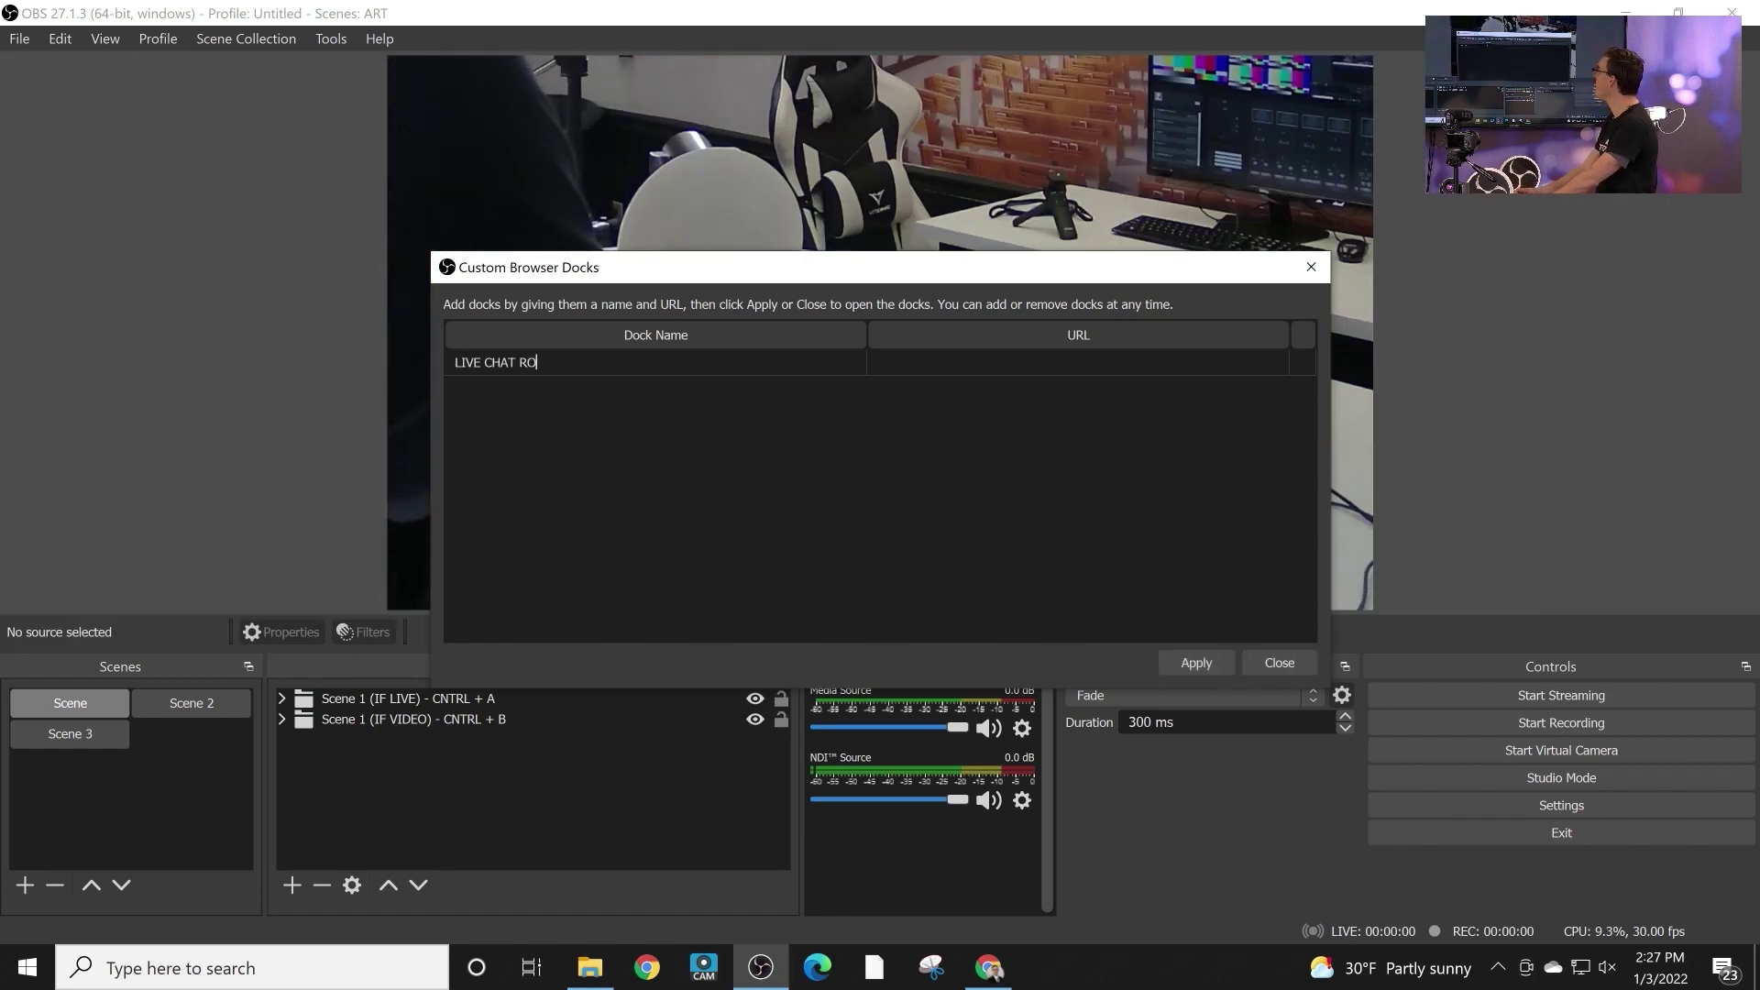
{"action": "key", "text": "Tab"}
{"action": "key", "text": "ctrl+v"}
{"action": "left_click", "coordinate": [1195, 663]}
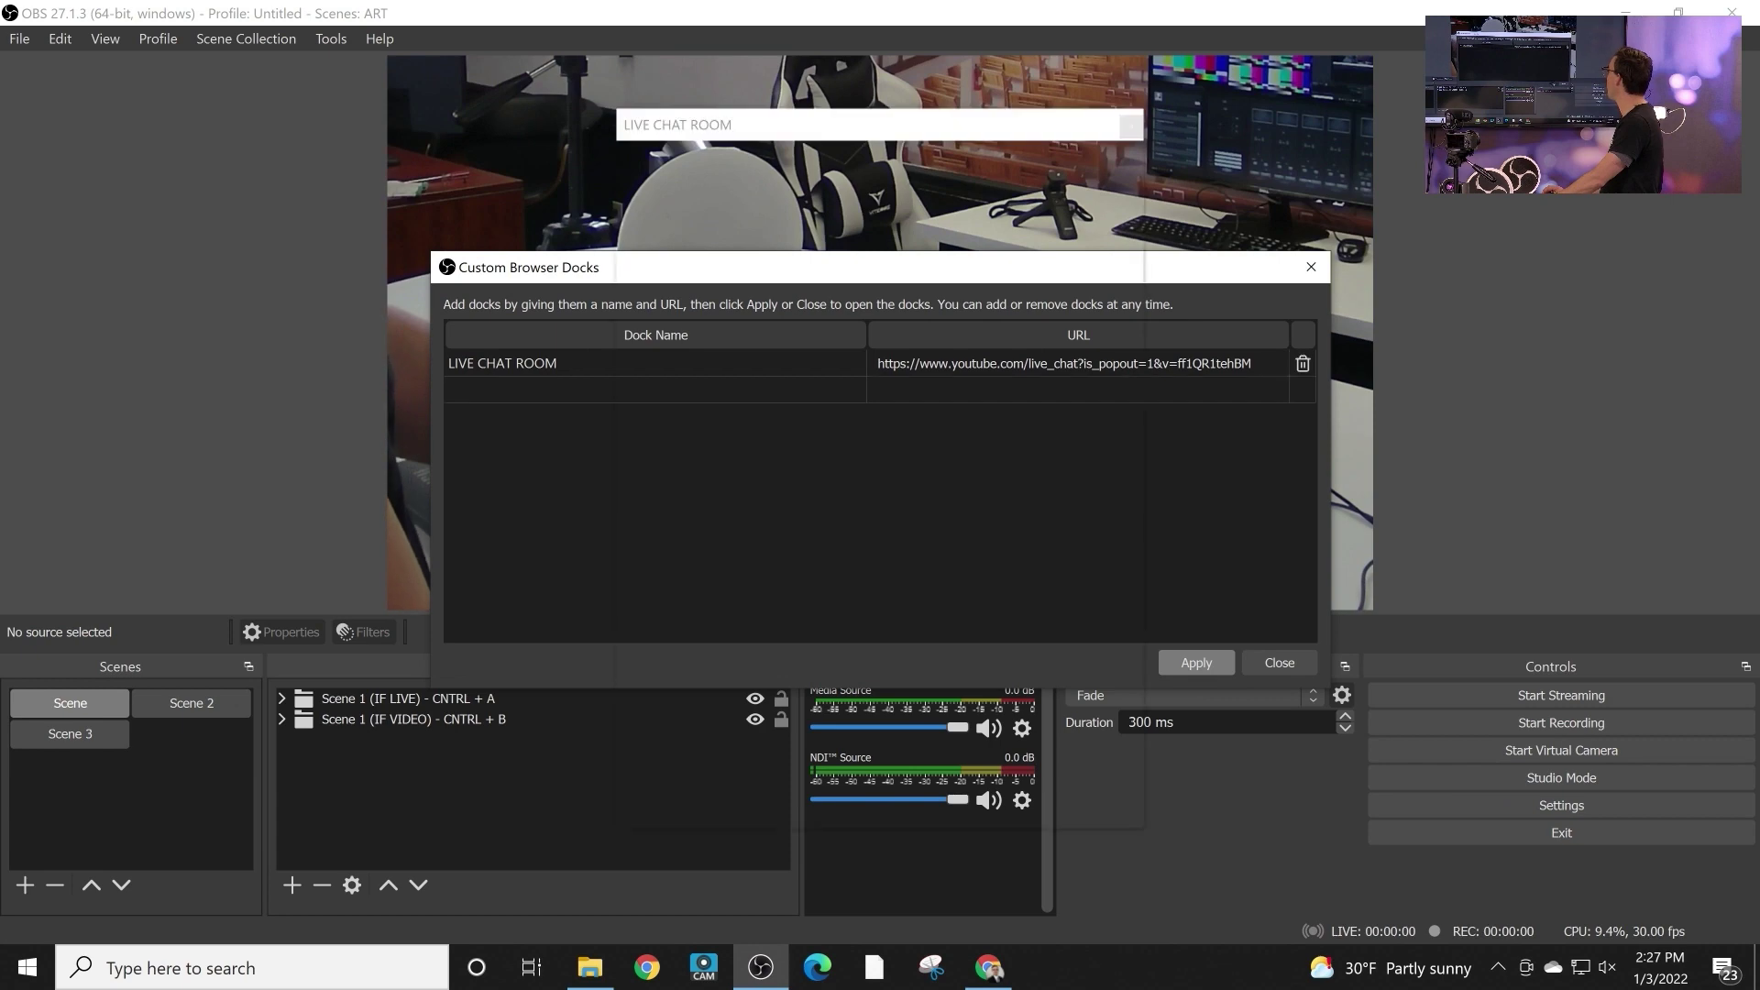
{"action": "left_click", "coordinate": [1278, 663]}
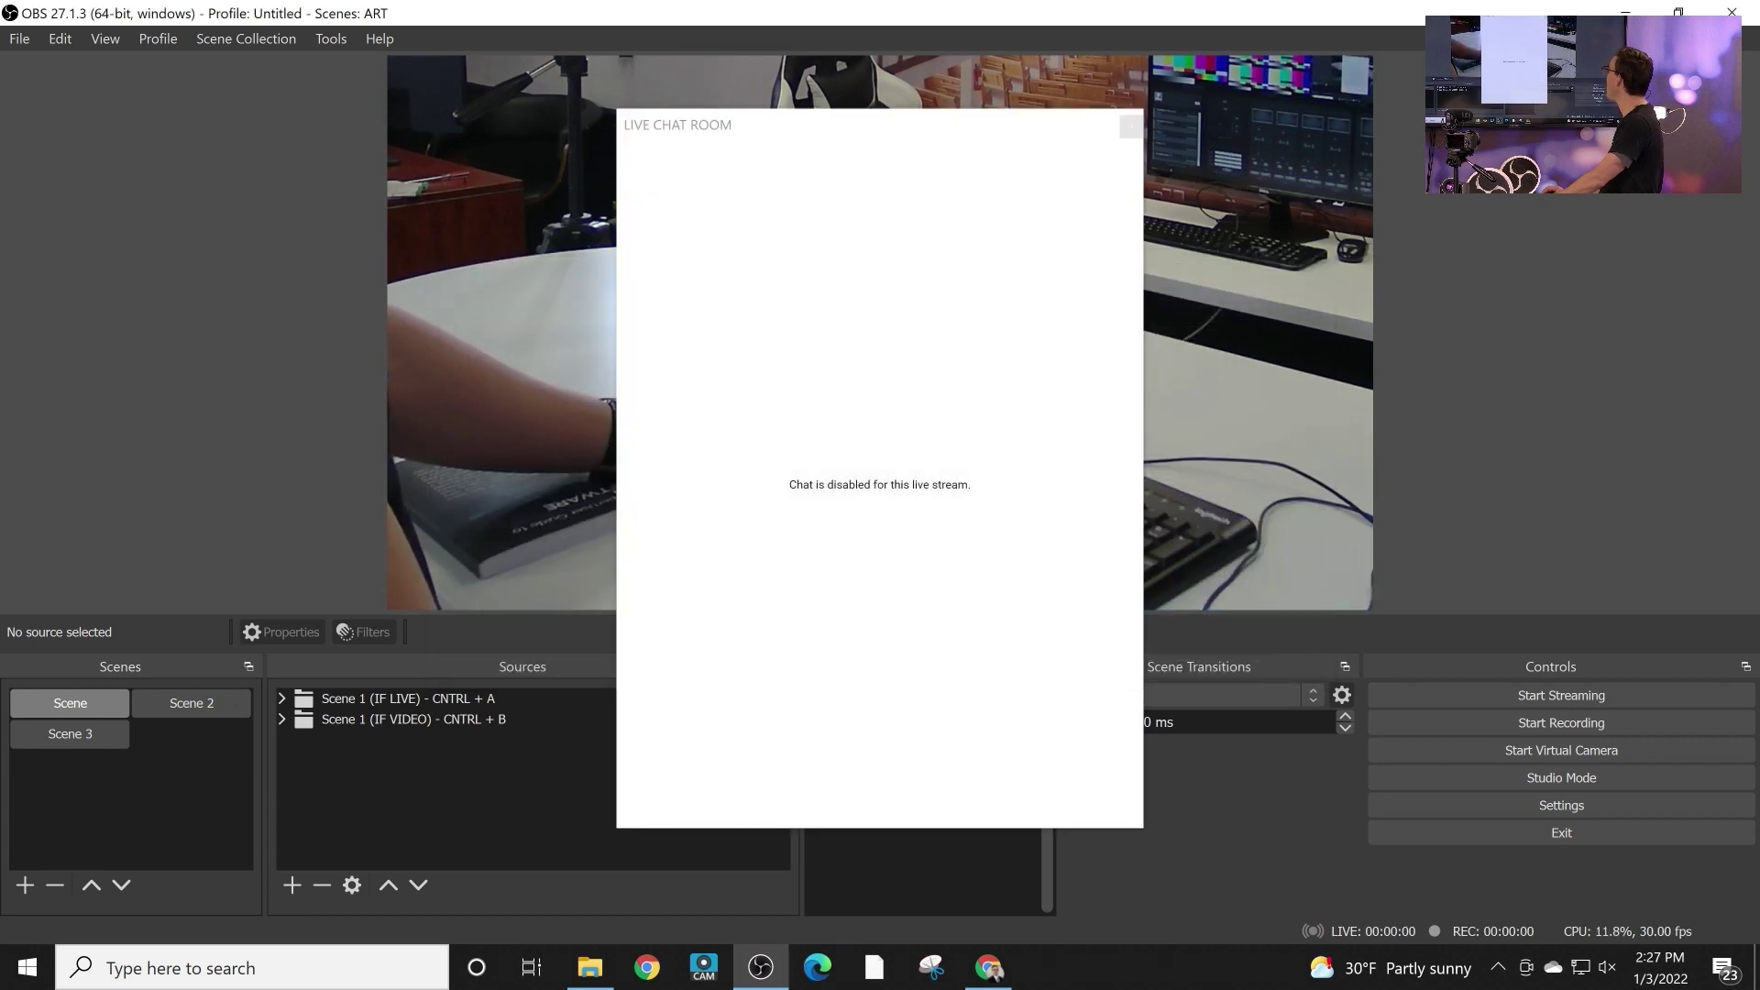
- Dock LIVE CHAT ROOM left of the preview, move it to share a tabbed space with Controls, and alternate between the two docks, ending on Controls
{"action": "left_click_drag", "start_coordinate": [875, 119], "coordinate": [106, 137]}
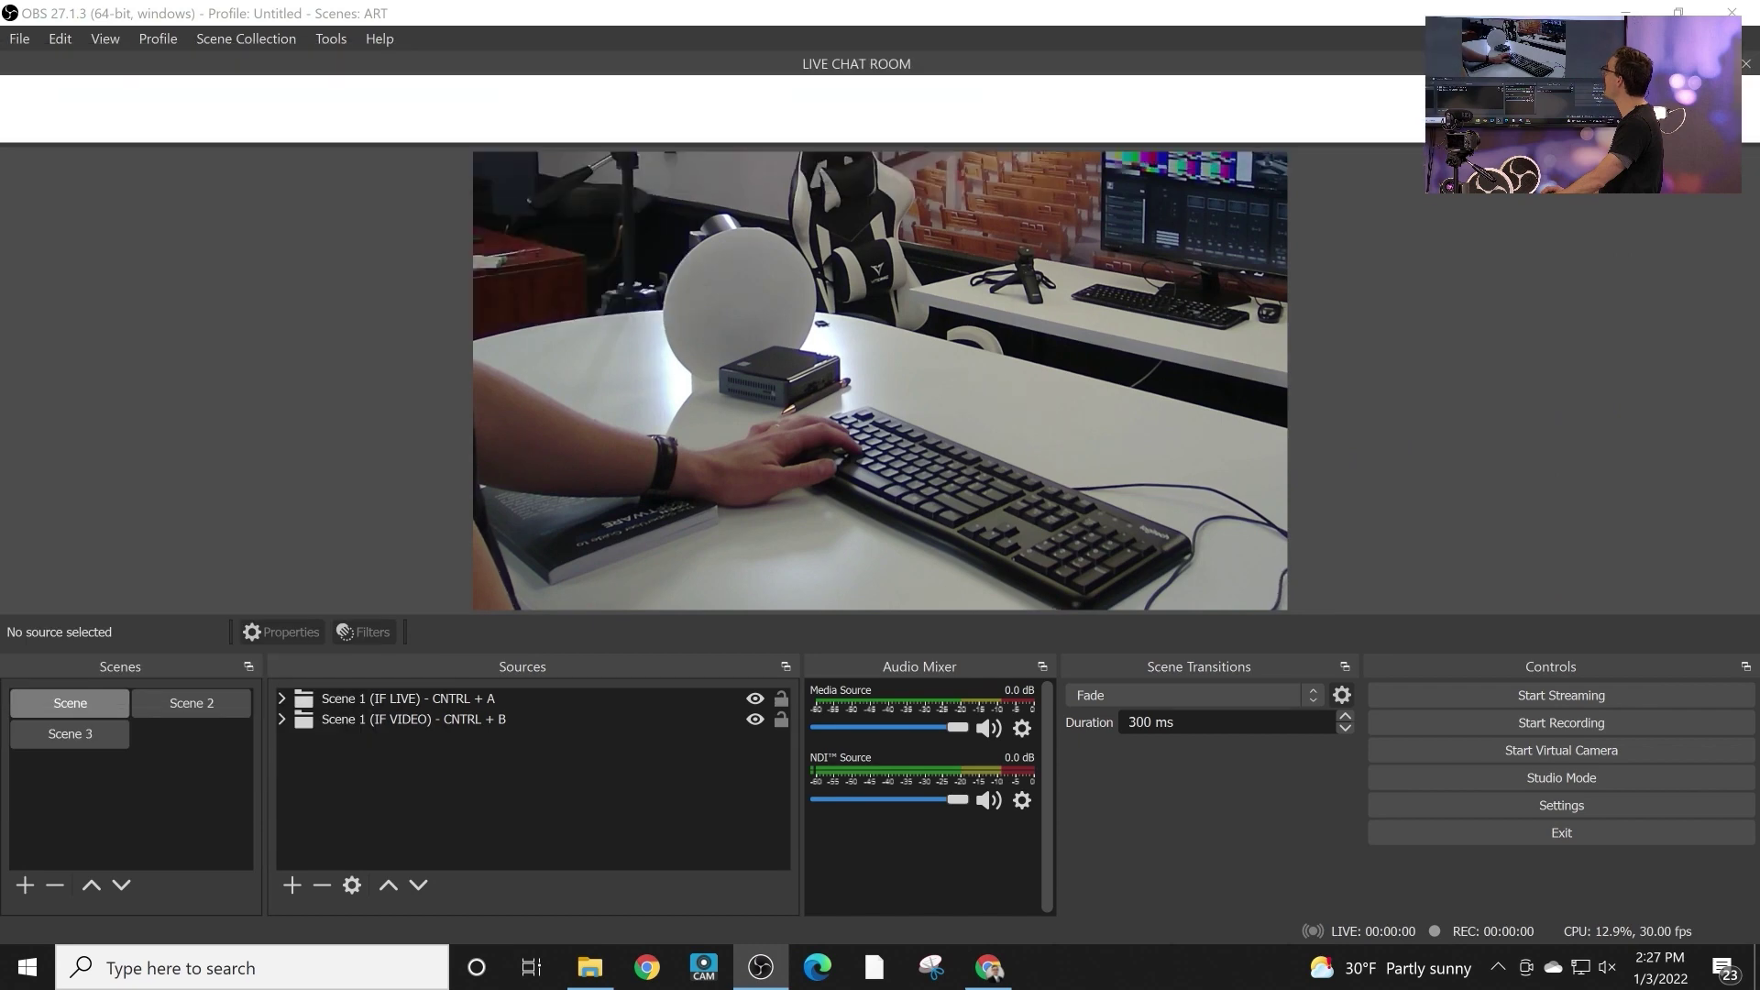
{"action": "left_click_drag", "start_coordinate": [856, 64], "coordinate": [88, 169]}
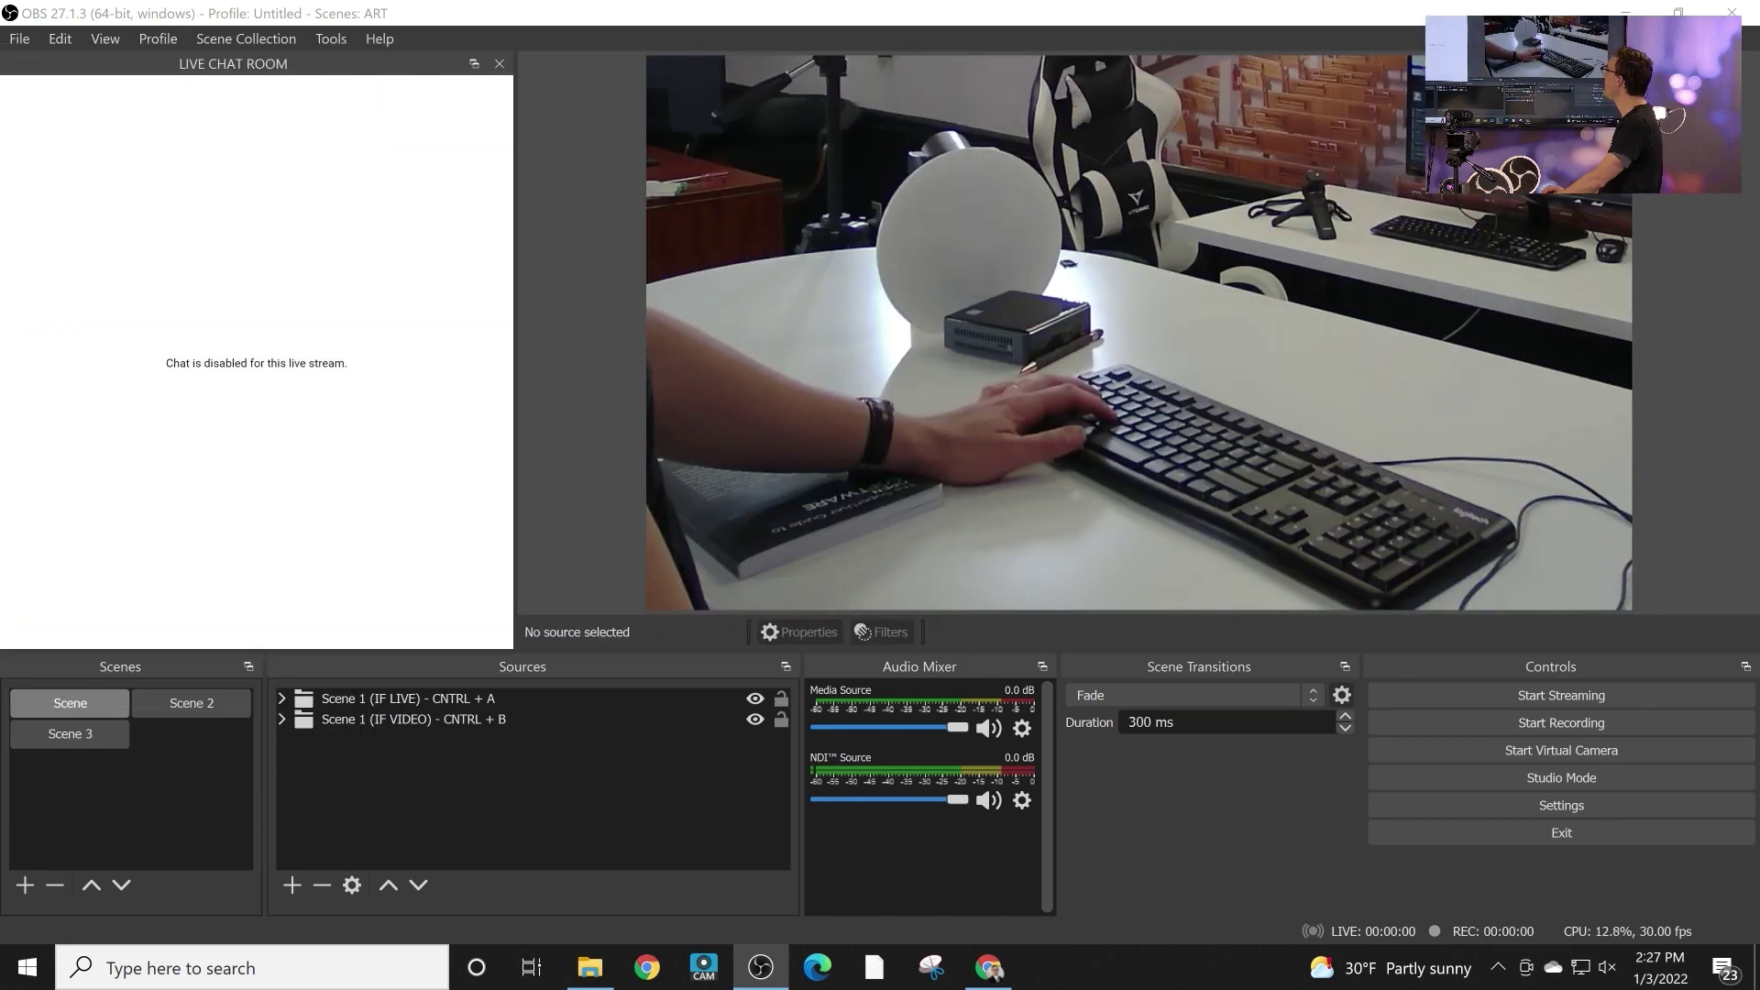
{"action": "left_click_drag", "start_coordinate": [233, 63], "coordinate": [1344, 710]}
{"action": "left_click", "coordinate": [1513, 898]}
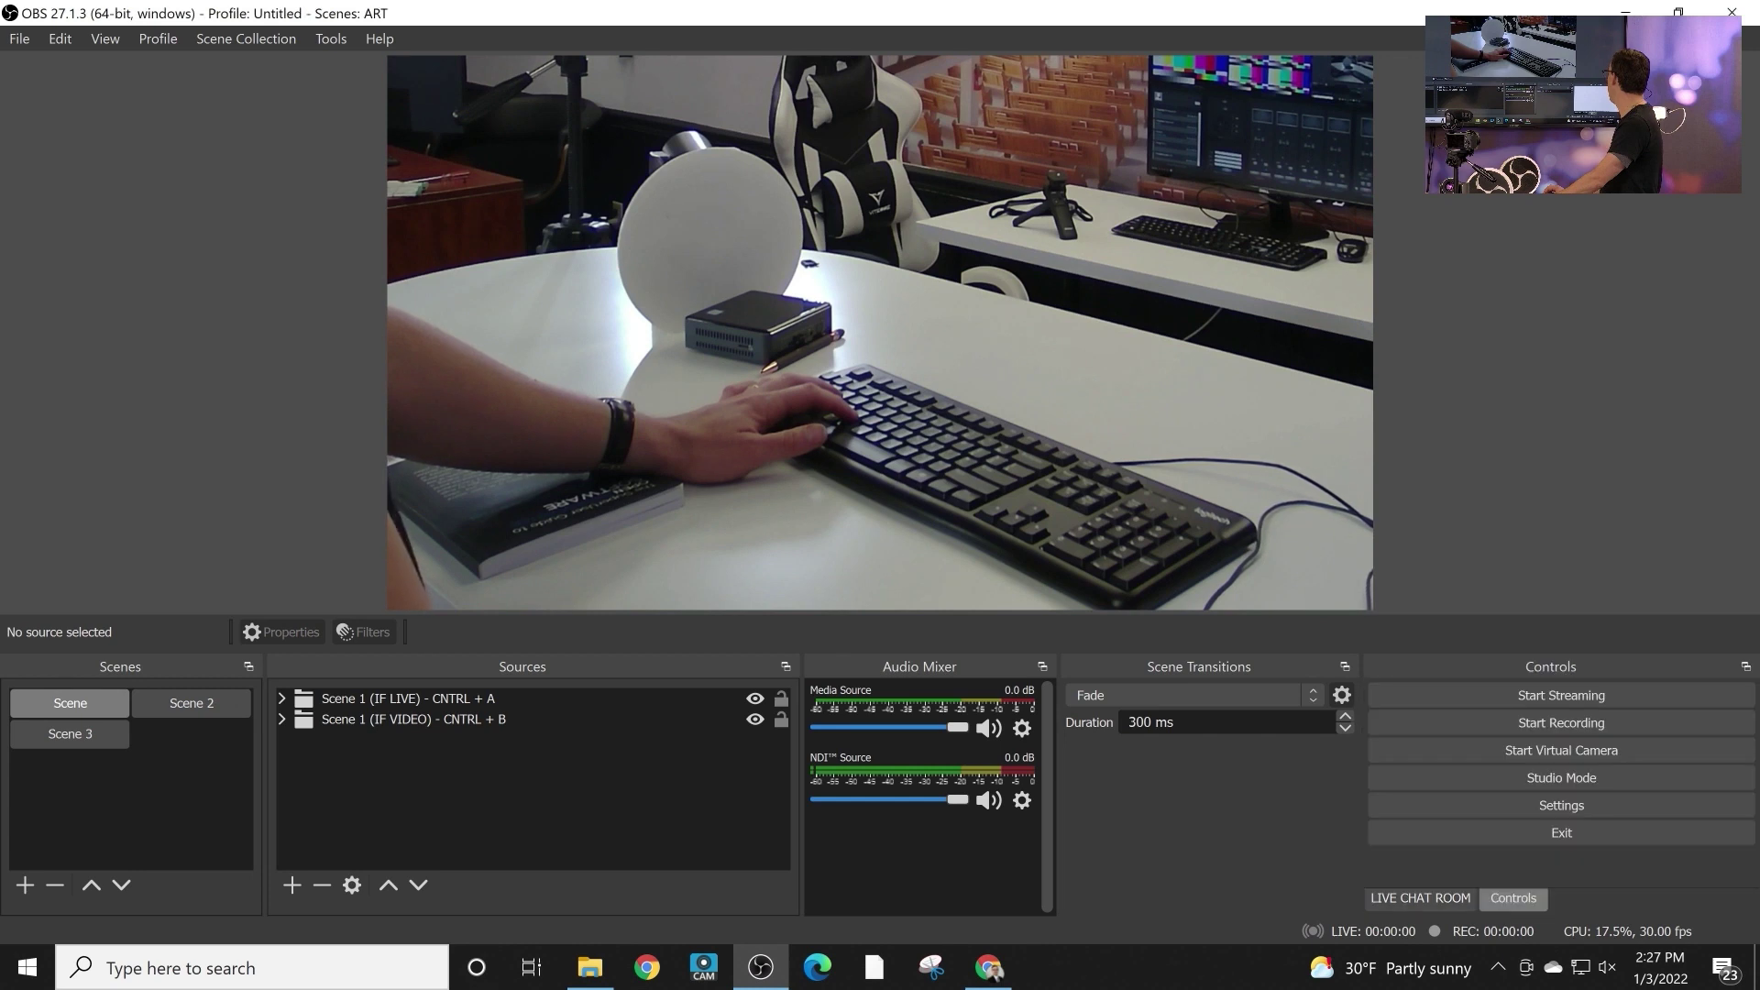
{"action": "left_click", "coordinate": [1420, 898]}
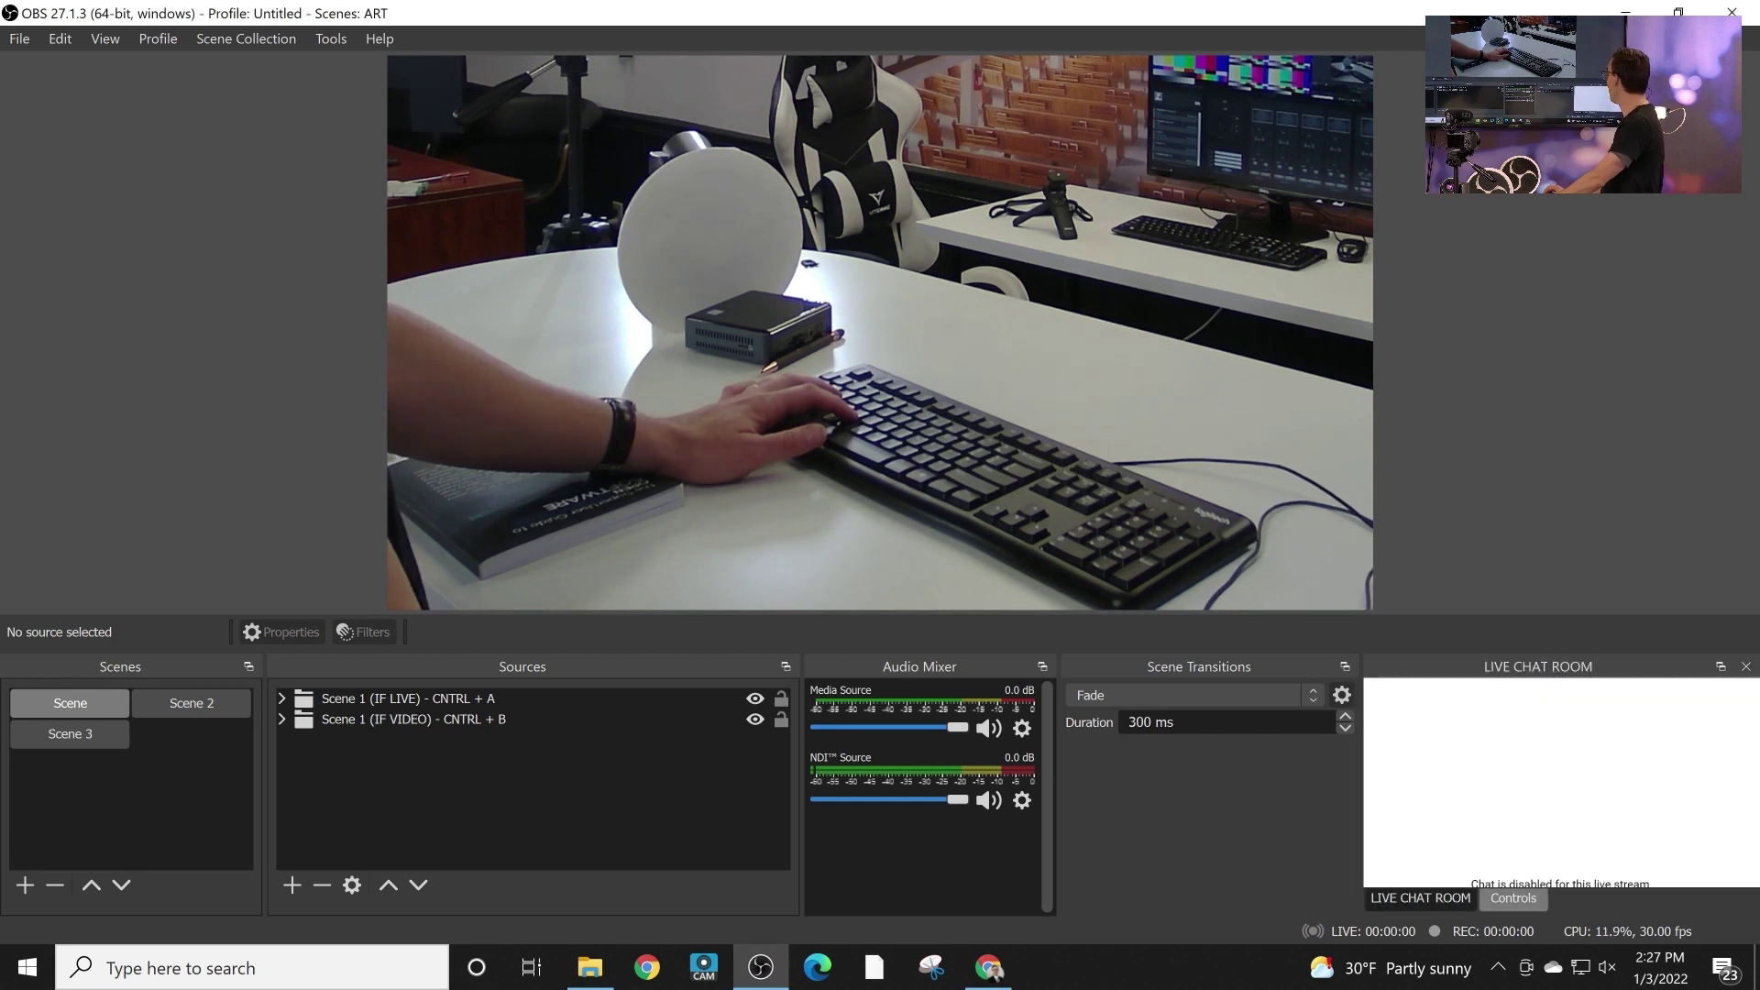
{"action": "left_click", "coordinate": [1513, 899]}
{"action": "left_click", "coordinate": [1420, 899]}
{"action": "left_click", "coordinate": [1513, 898]}
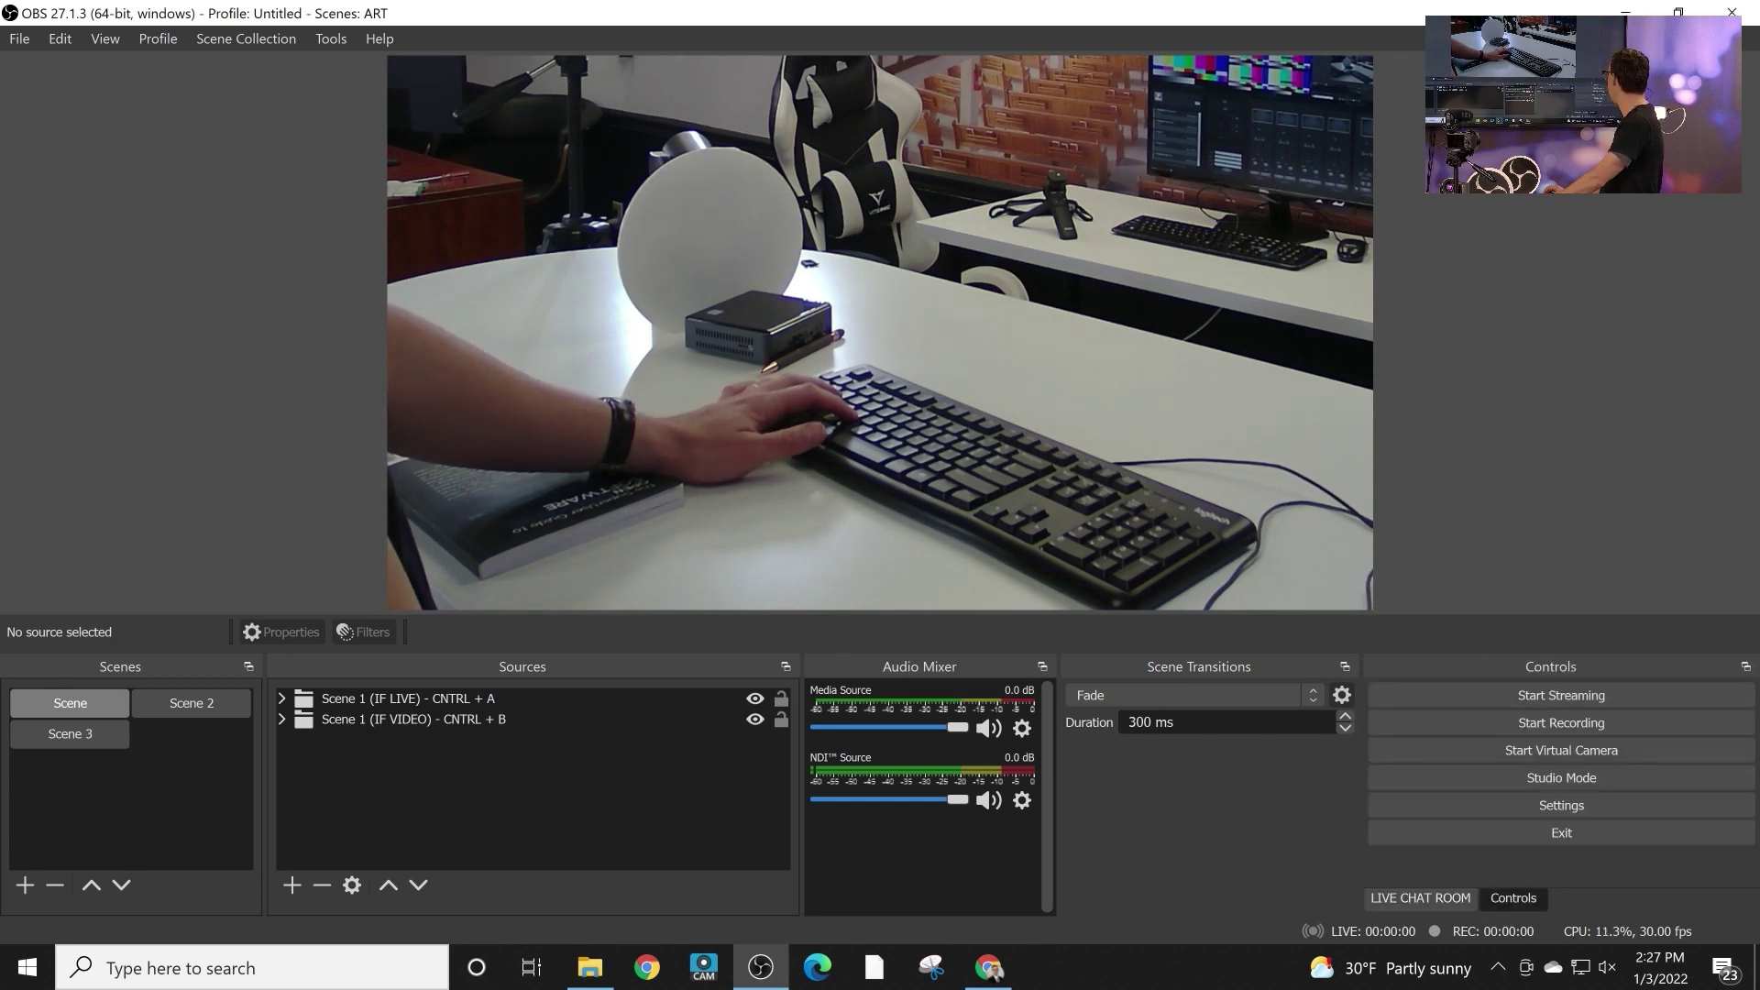
- Dock the Audio Mixer to the left of the preview, set it to Vertical Layout, and narrow it around its two faders
{"action": "left_click_drag", "start_coordinate": [919, 666], "coordinate": [2, 179]}
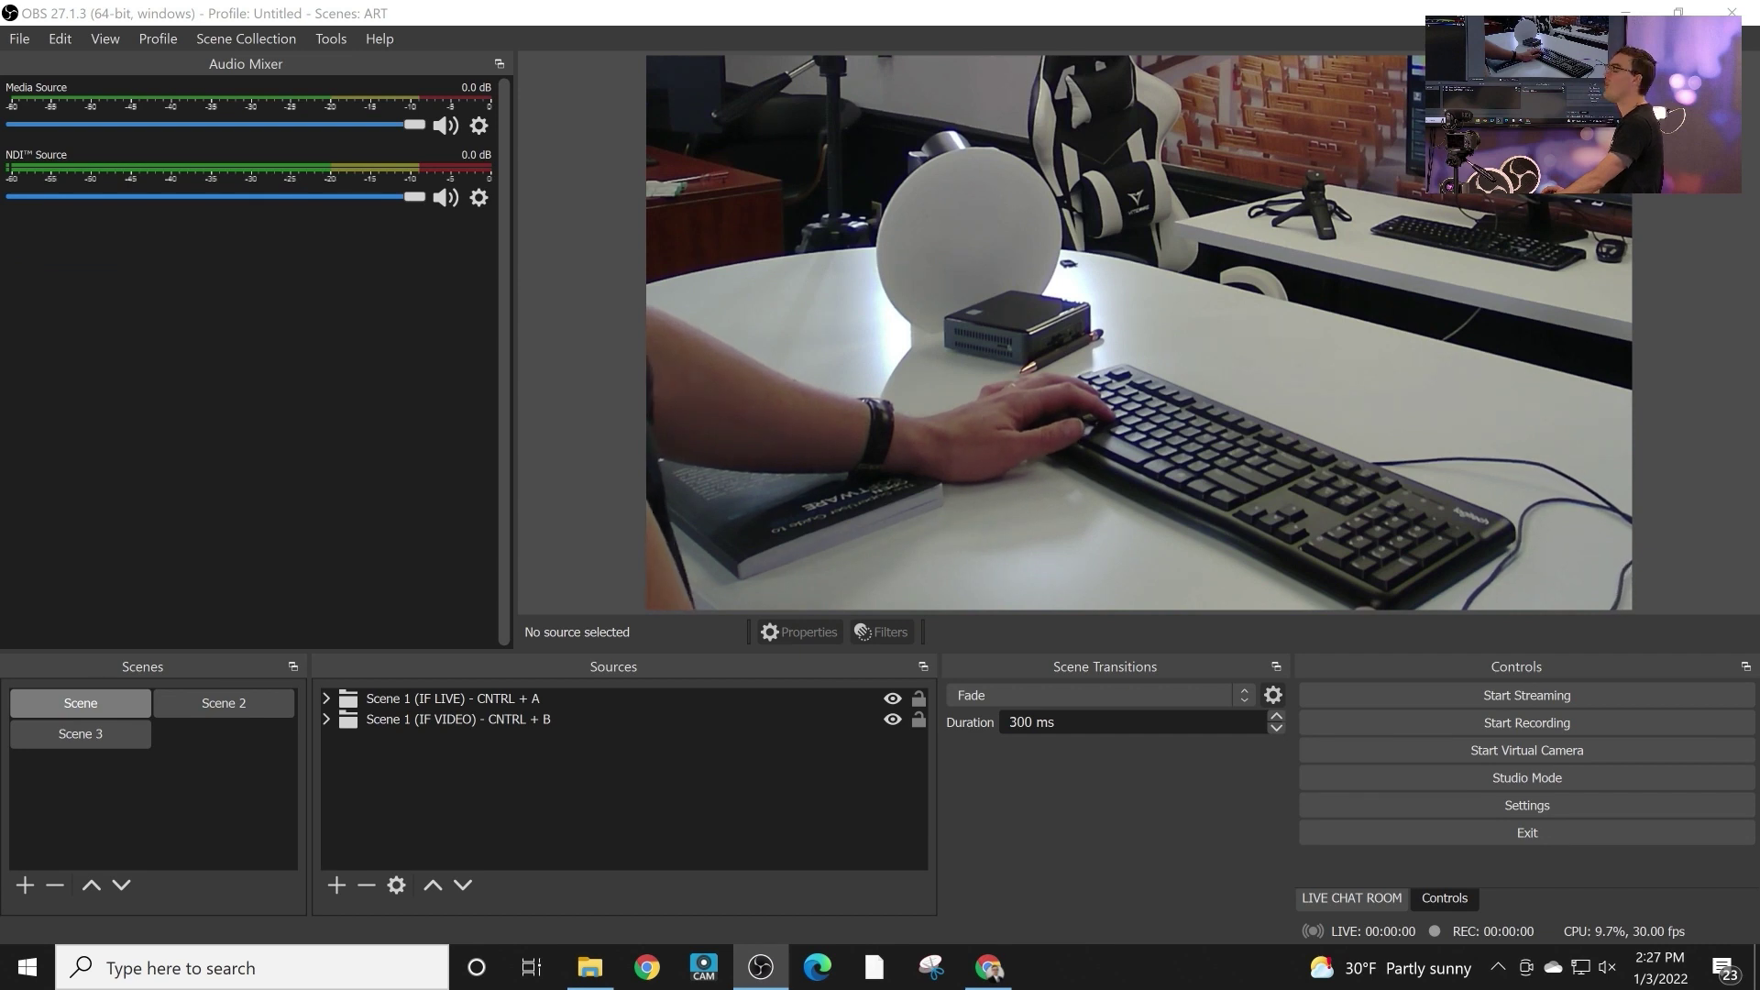
{"action": "right_click", "coordinate": [225, 251]}
{"action": "right_click", "coordinate": [126, 269]}
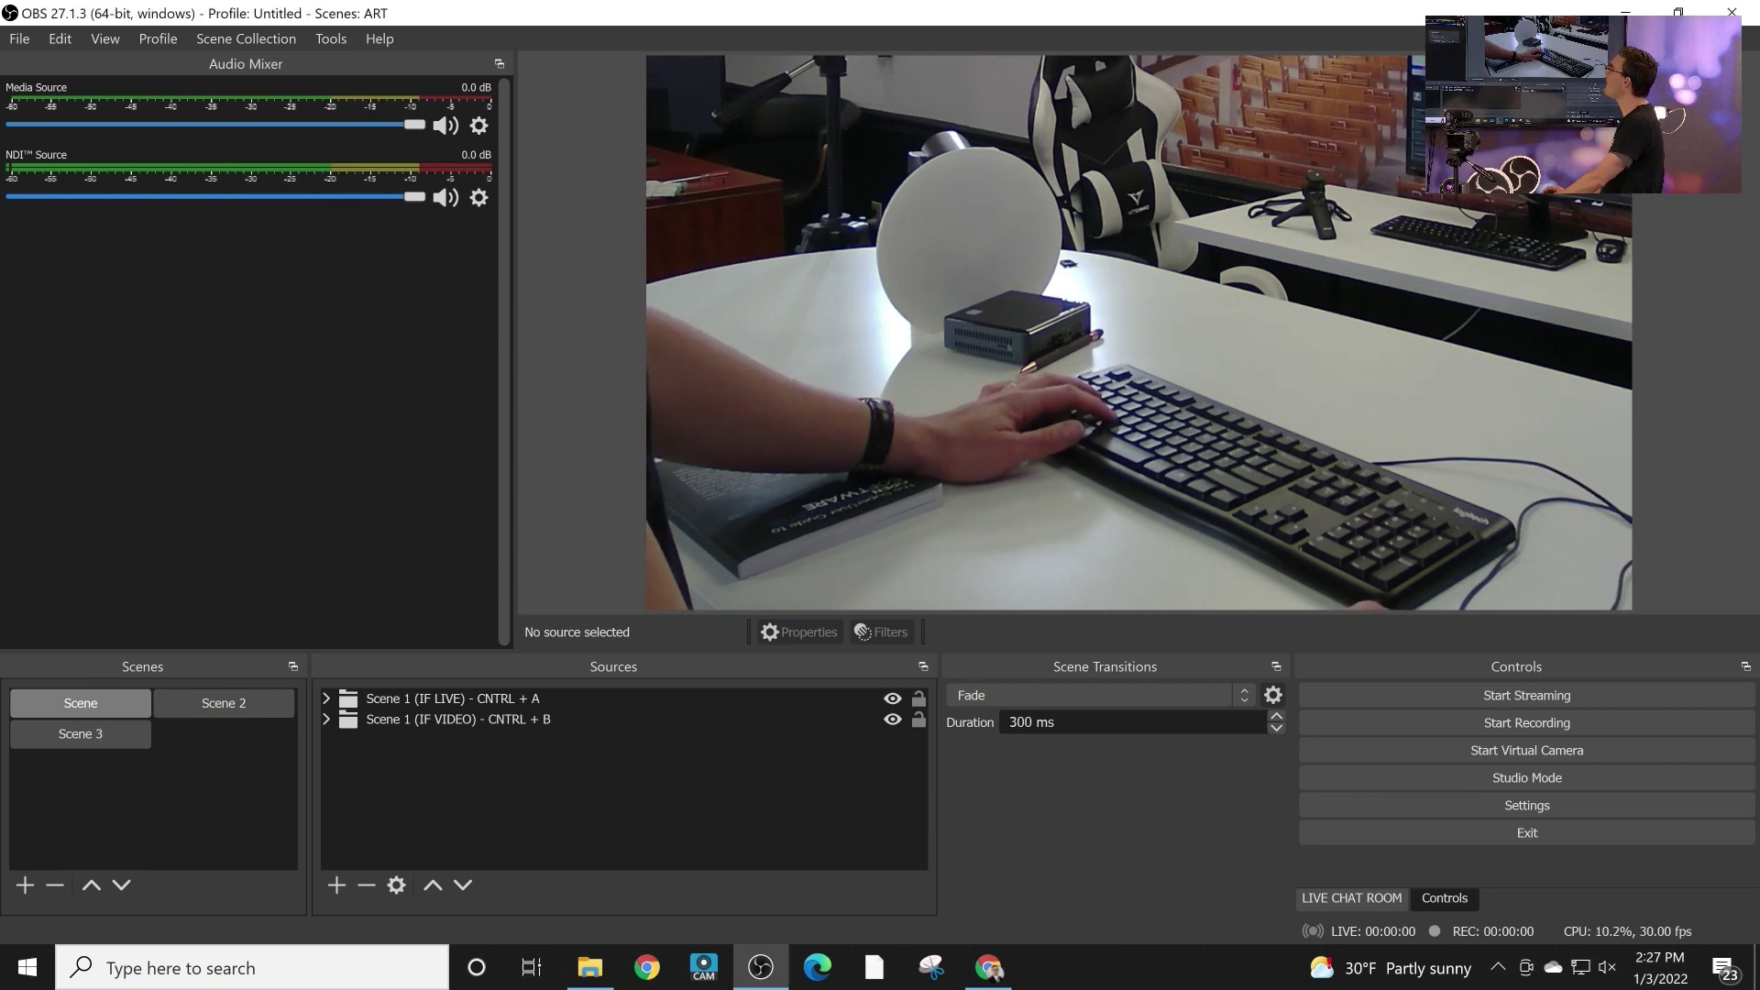
{"action": "right_click", "coordinate": [258, 229]}
{"action": "left_click", "coordinate": [326, 277]}
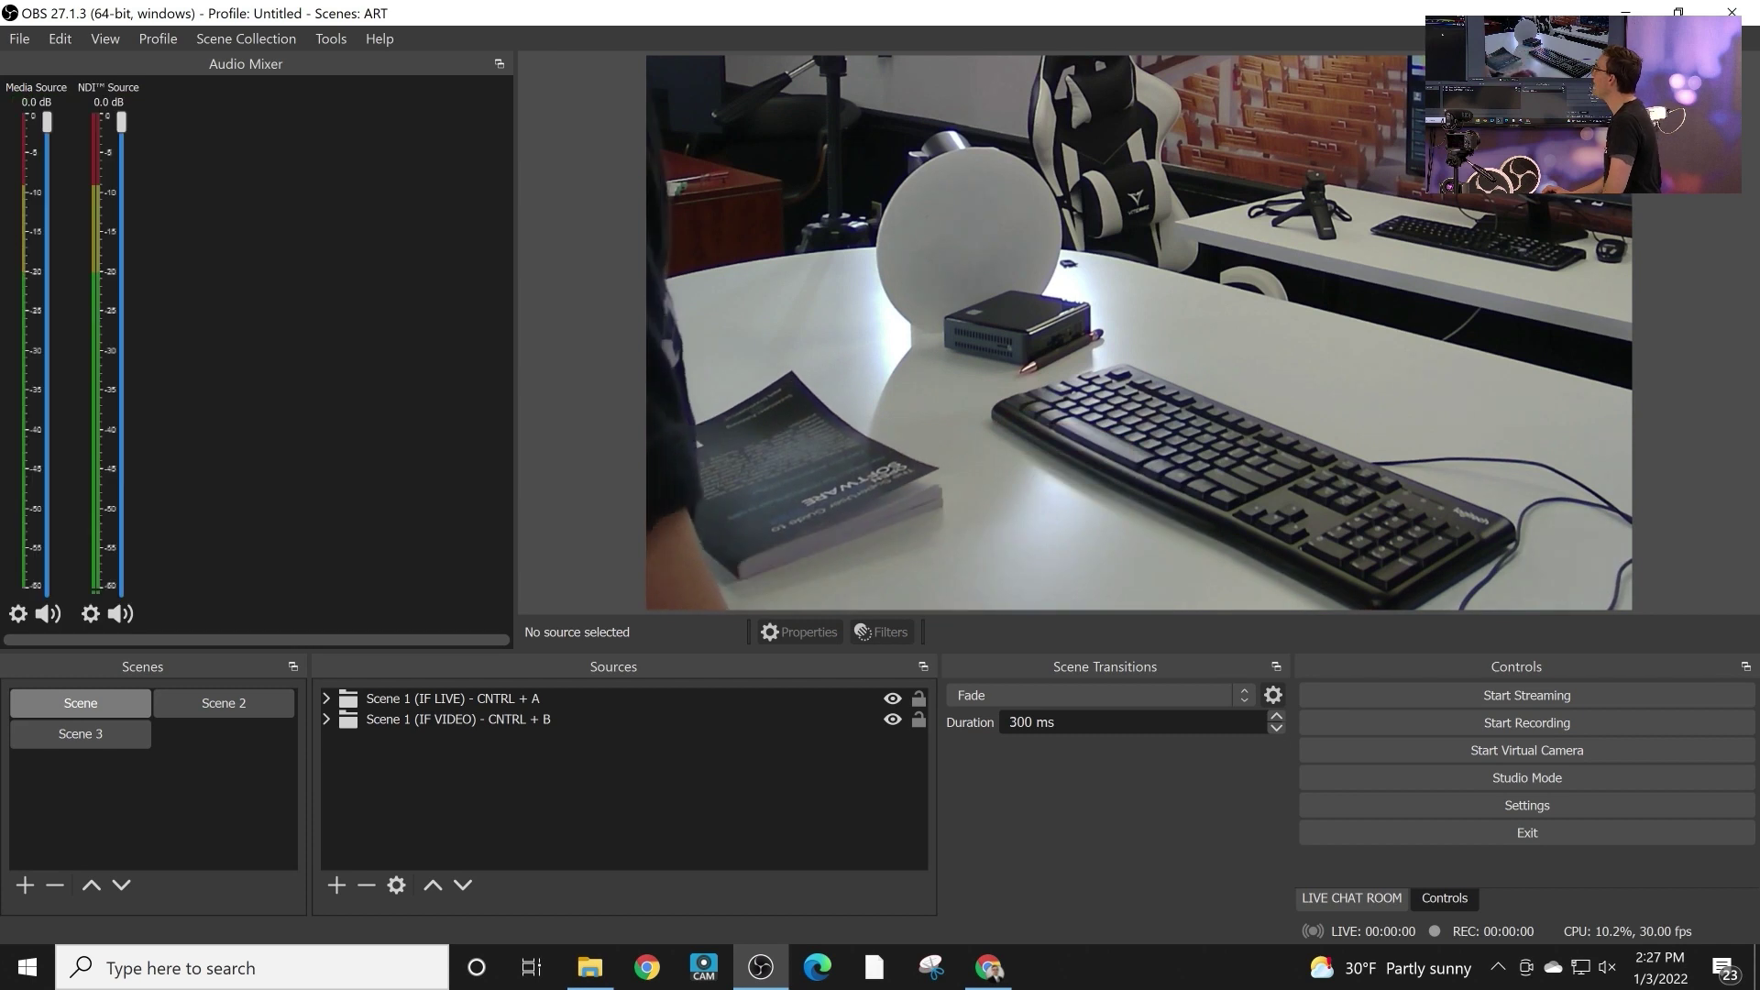
{"action": "left_click_drag", "start_coordinate": [505, 275], "coordinate": [208, 275]}
{"action": "right_click", "coordinate": [170, 158]}
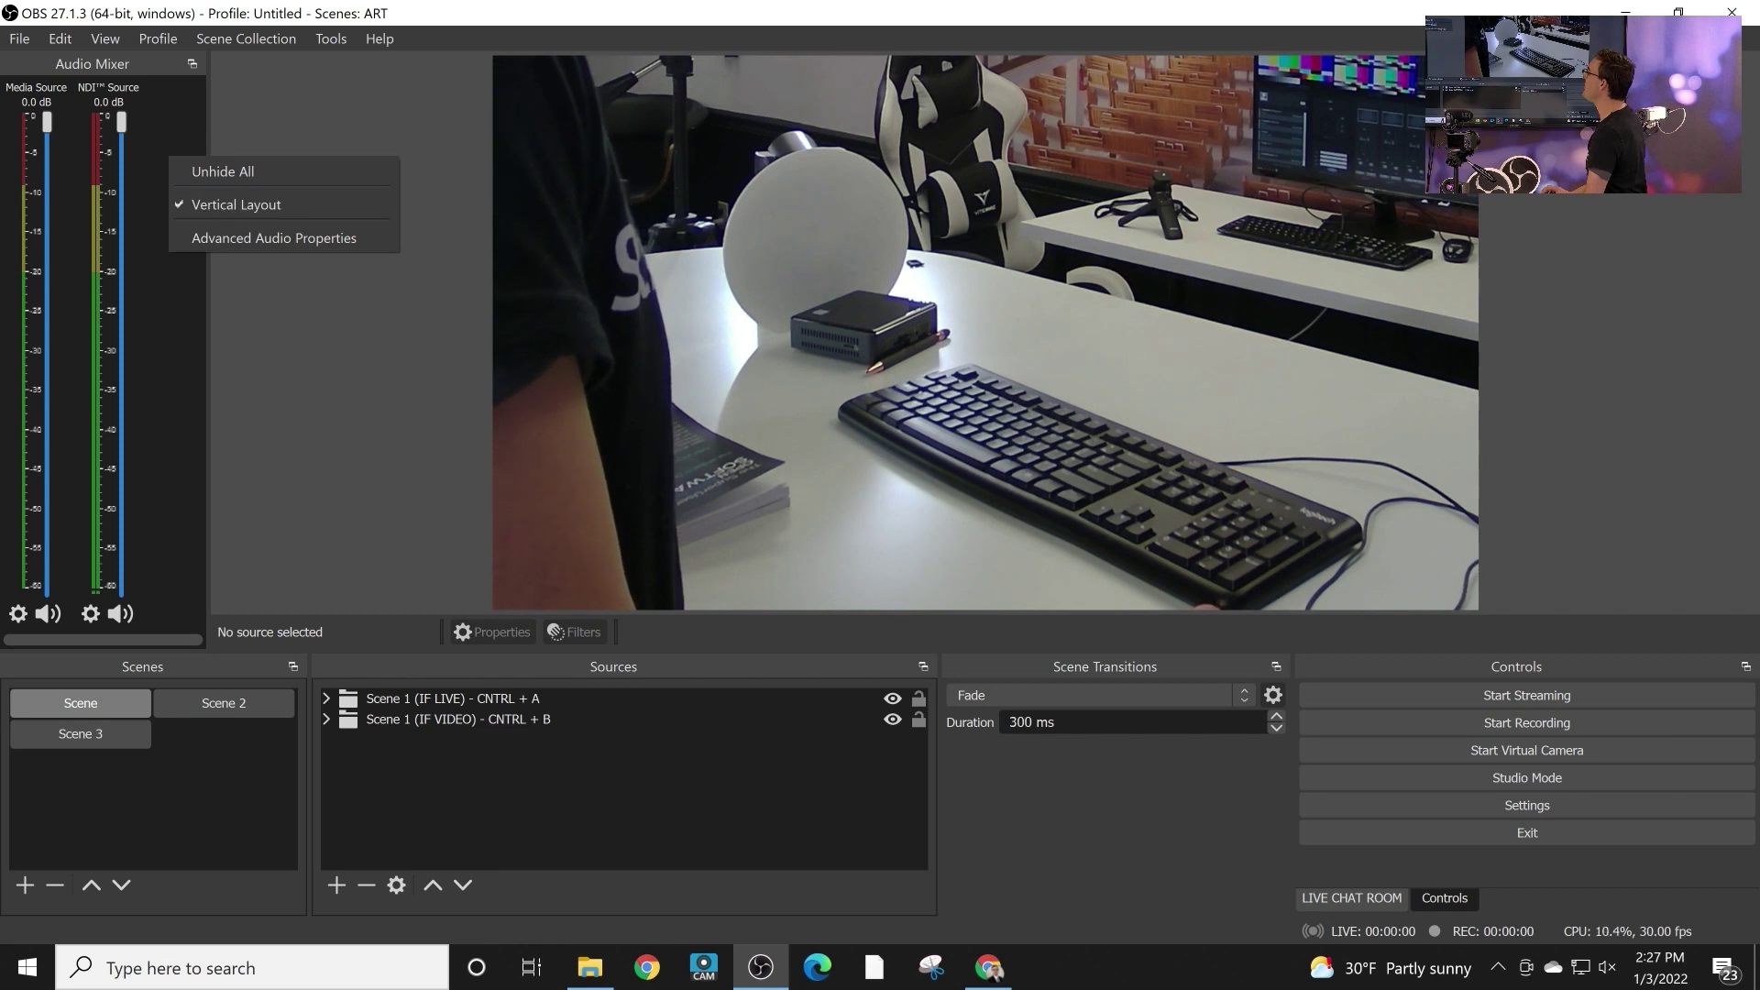
{"action": "left_click", "coordinate": [273, 238]}
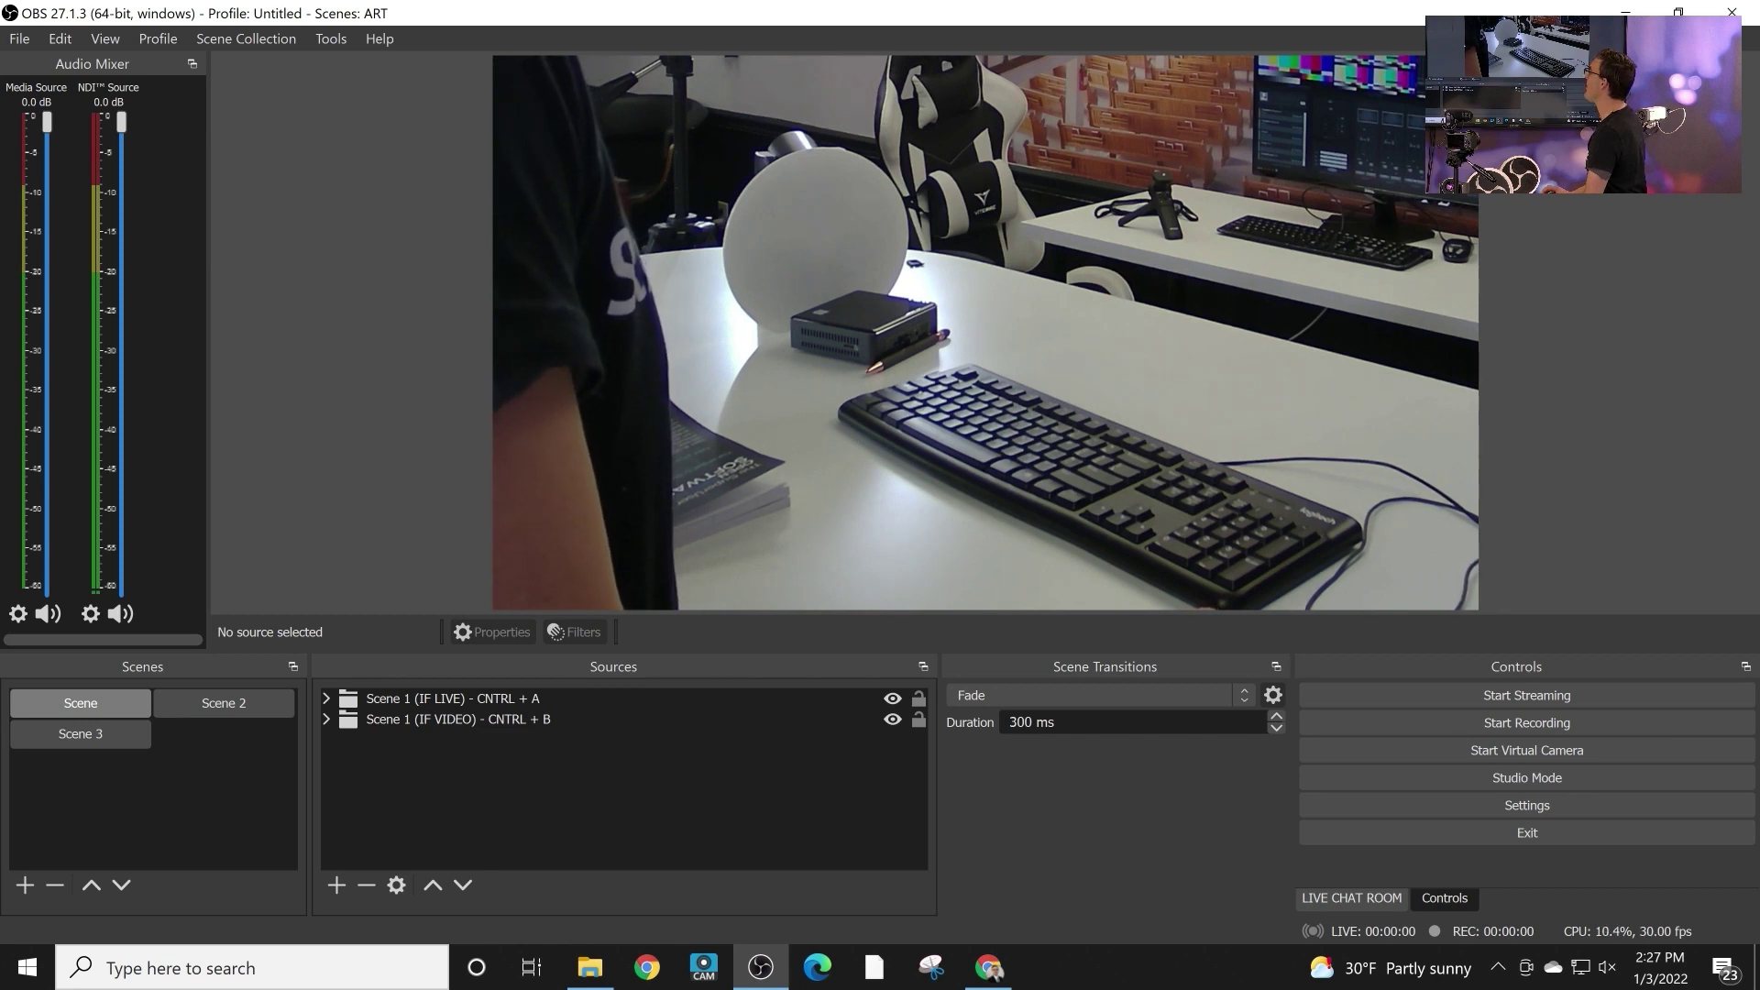
- Display the scenes as a list and return them to Grid Mode
{"action": "right_click", "coordinate": [214, 794]}
{"action": "left_click", "coordinate": [266, 840]}
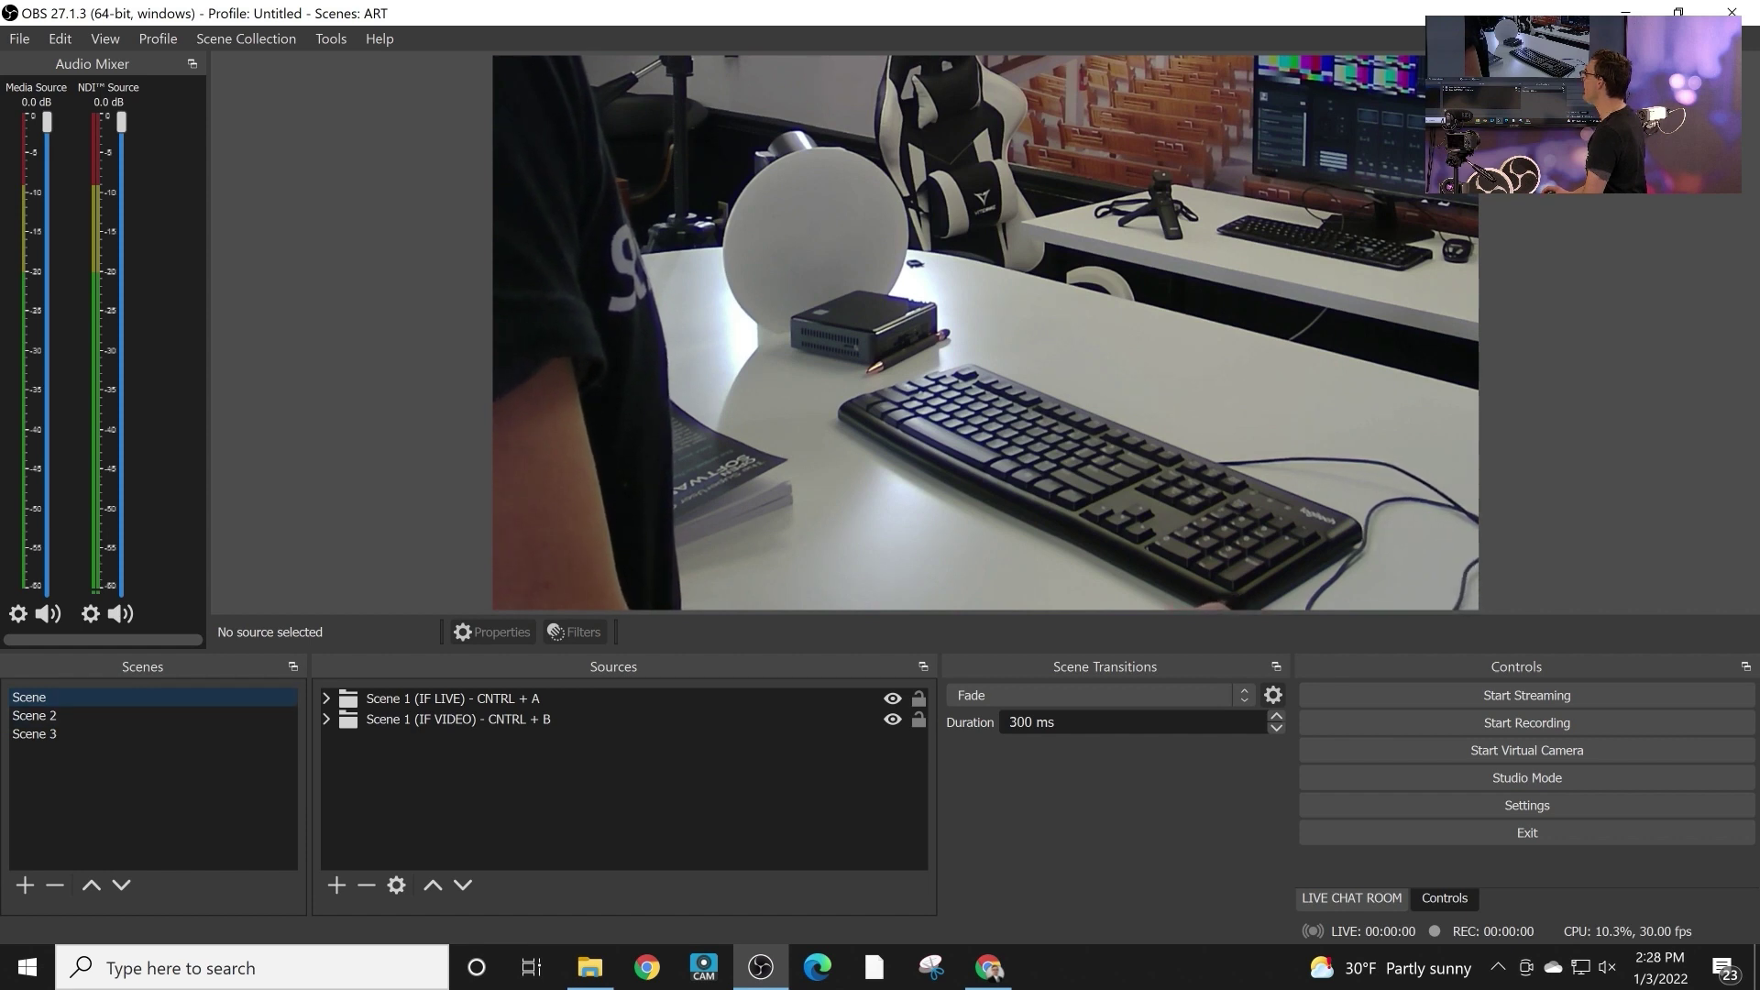
{"action": "right_click", "coordinate": [144, 750]}
{"action": "left_click", "coordinate": [202, 795]}
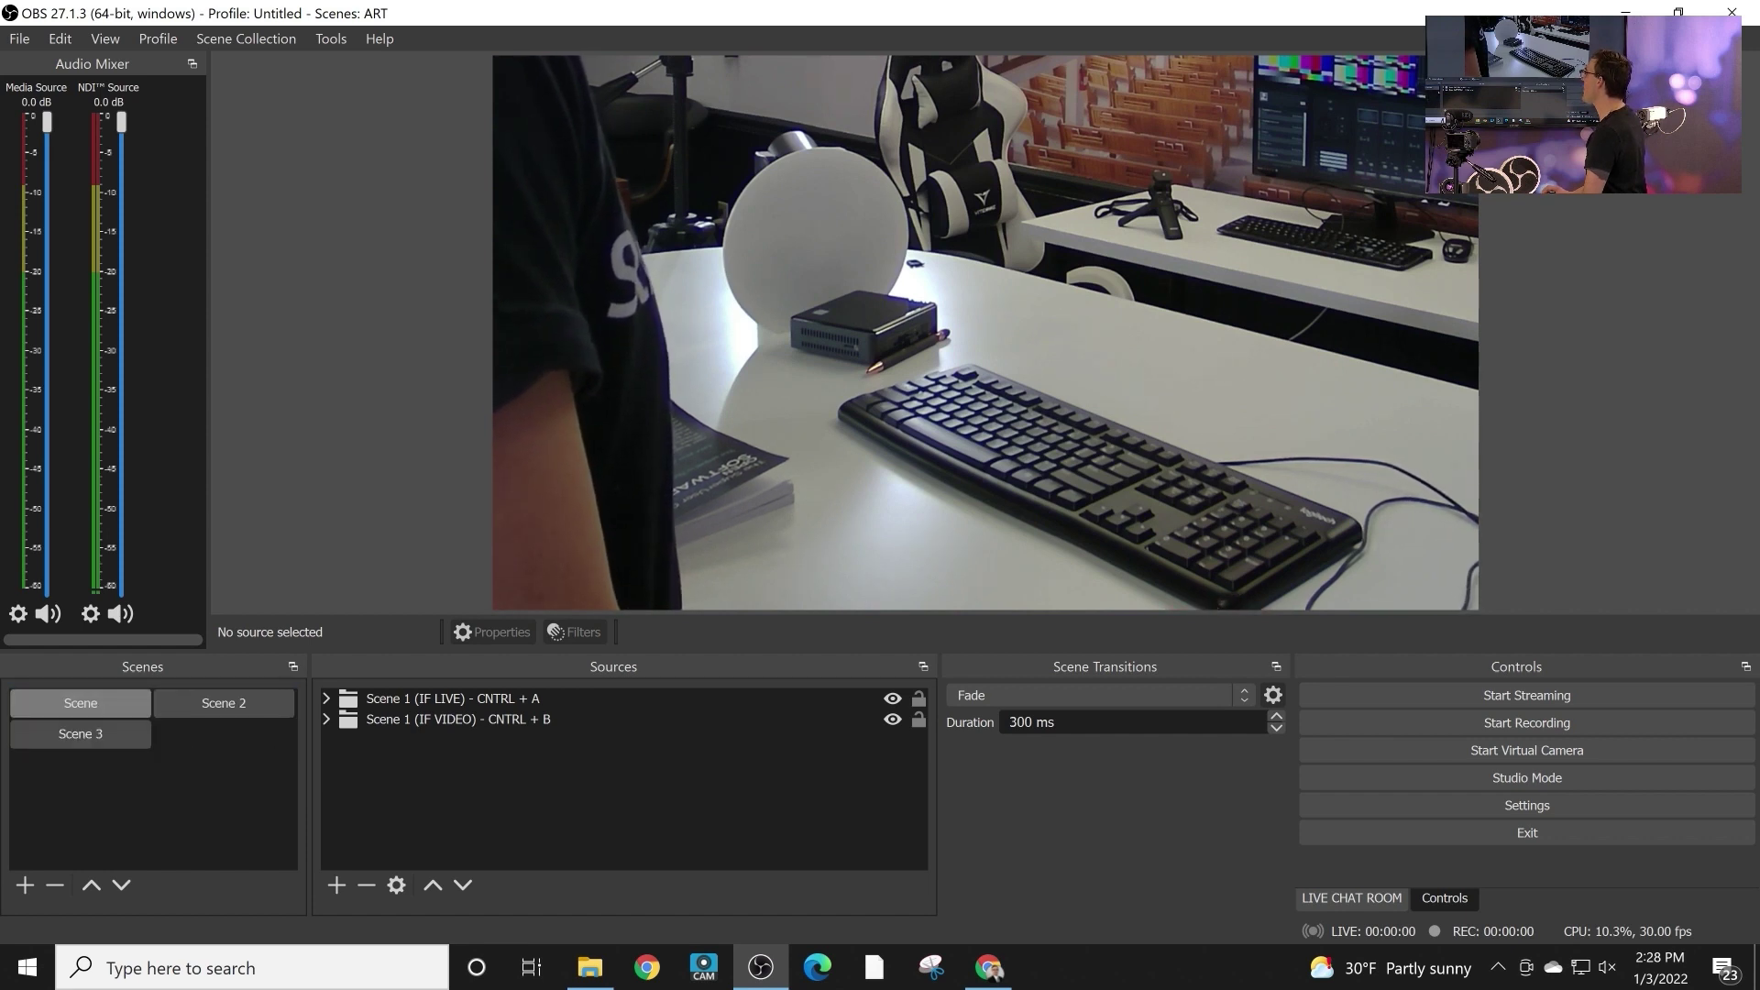
- Narrow the Scenes dock and display its scenes in List Mode
{"action": "left_click_drag", "start_coordinate": [309, 779], "coordinate": [195, 779]}
{"action": "right_click", "coordinate": [161, 767]}
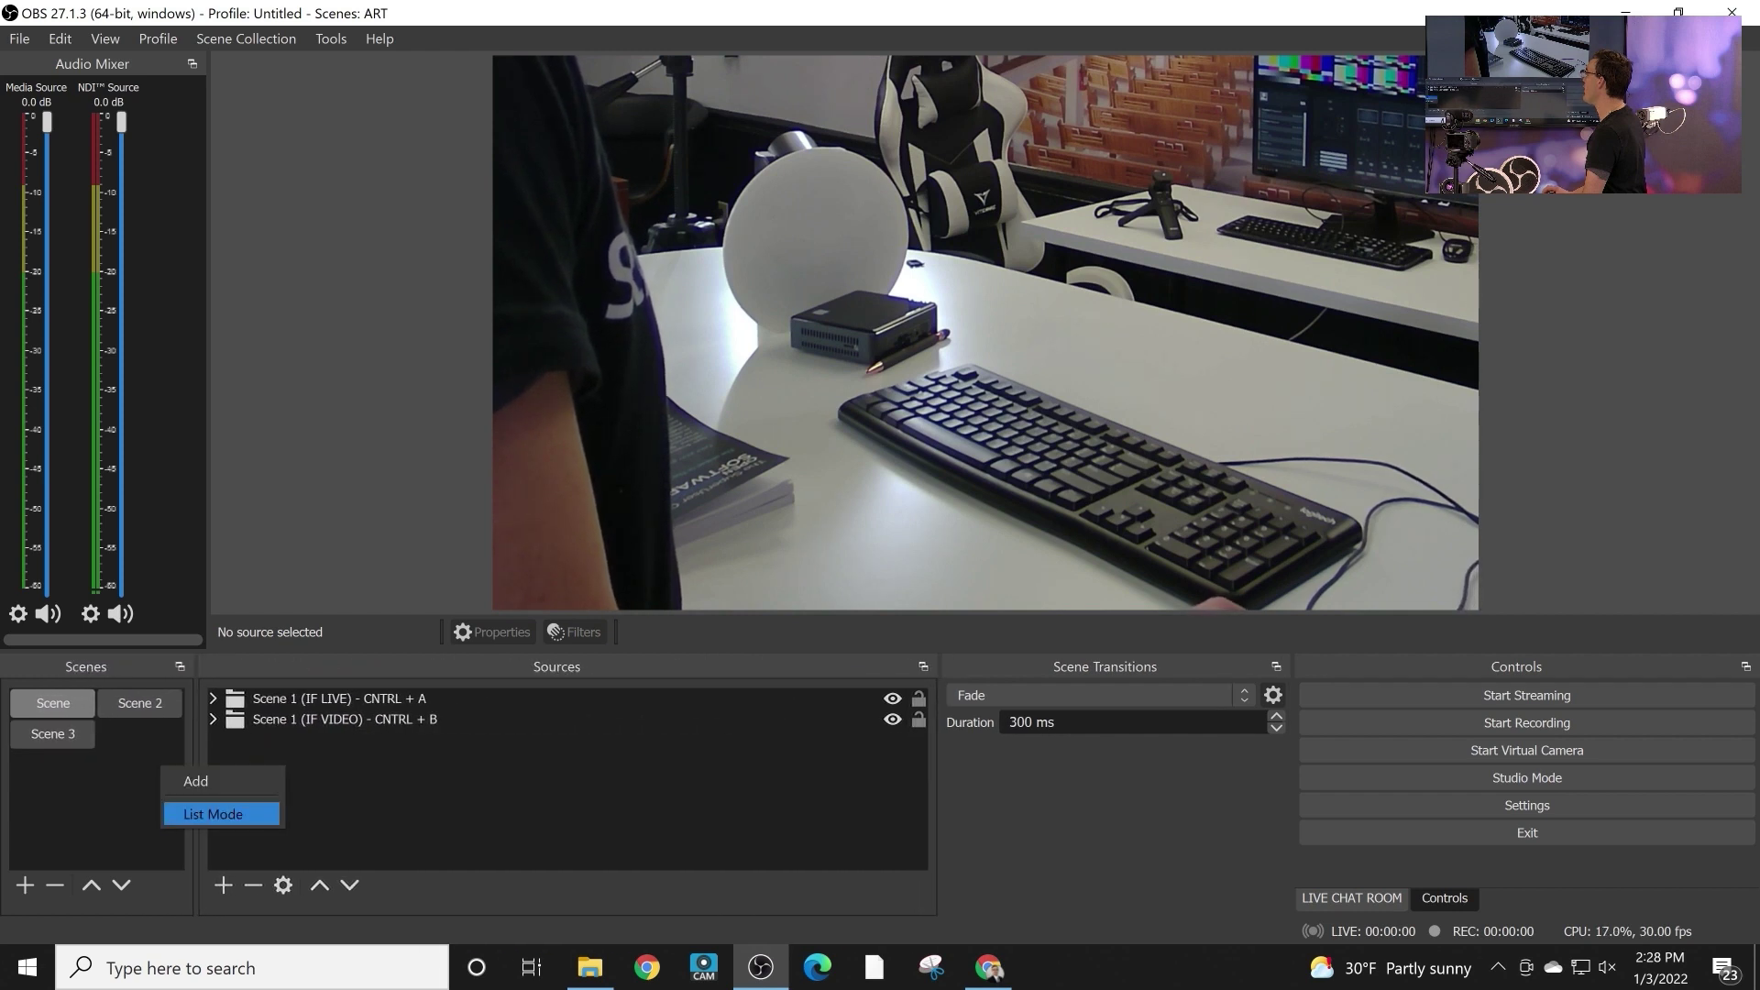
{"action": "left_click", "coordinate": [207, 814]}
- Widen the Scenes dock in Grid Mode so all three scenes fit in one row, and test switching to Scene 2 and back to Scene
{"action": "left_click_drag", "start_coordinate": [195, 780], "coordinate": [369, 779]}
{"action": "right_click", "coordinate": [294, 761]}
{"action": "left_click", "coordinate": [357, 807]}
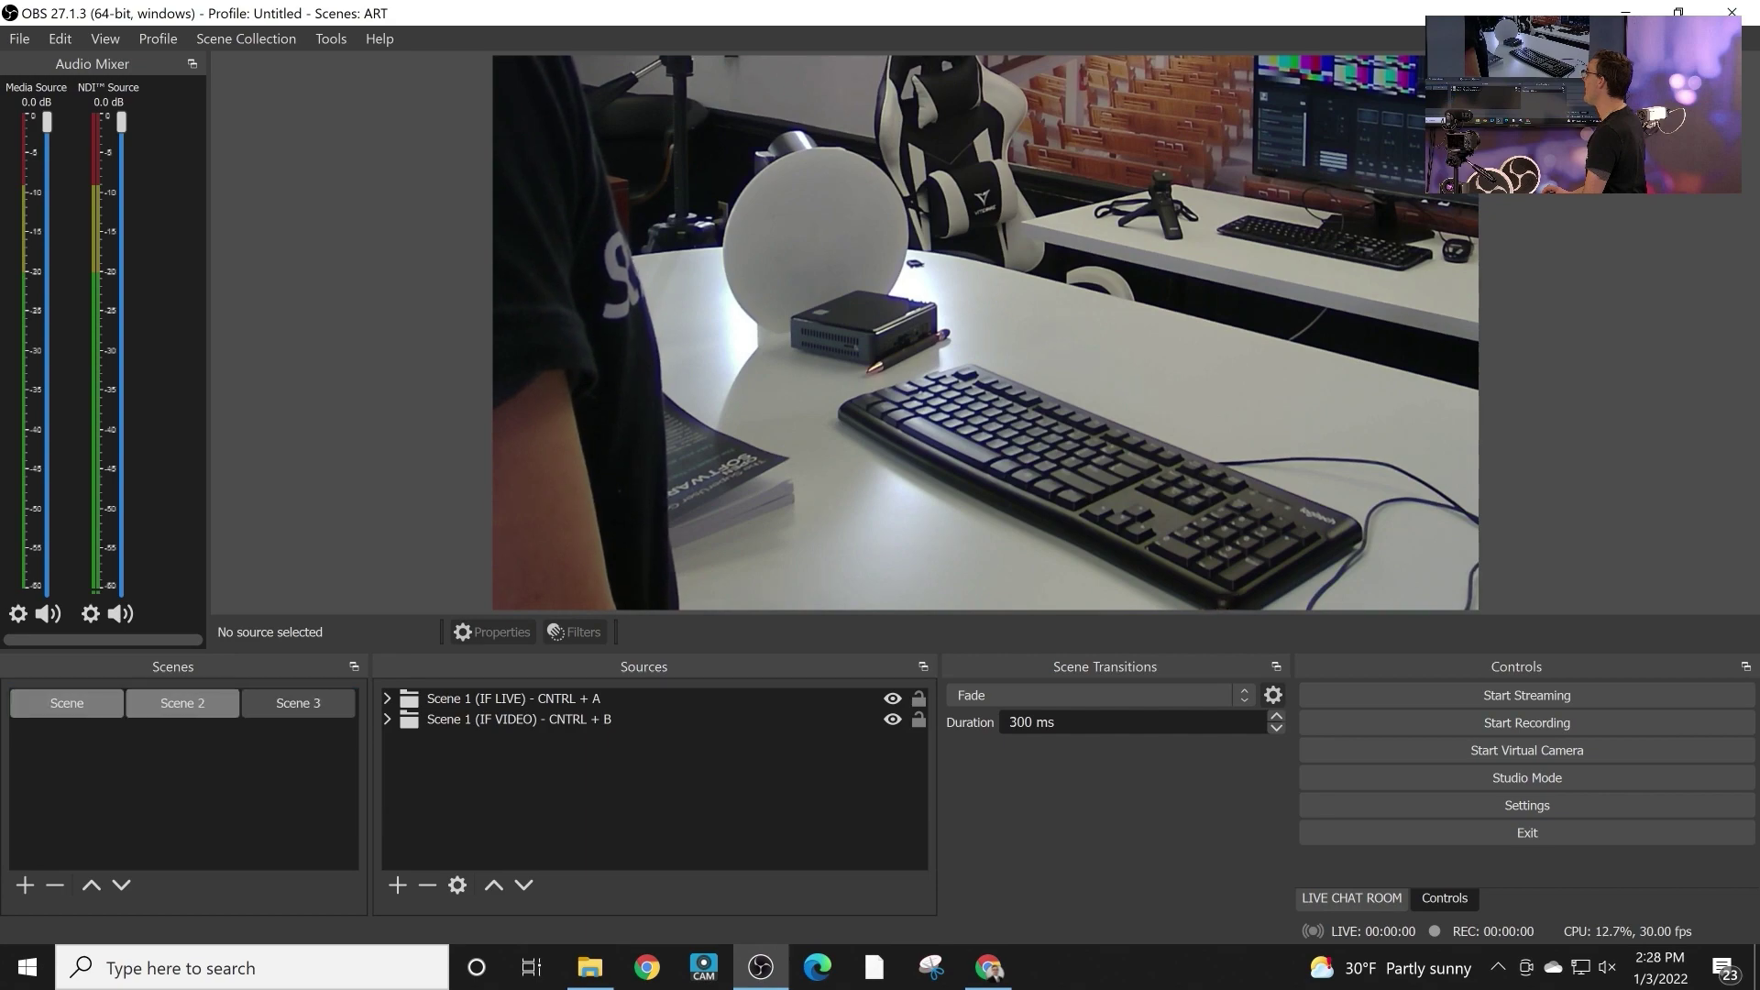
{"action": "left_click", "coordinate": [183, 703]}
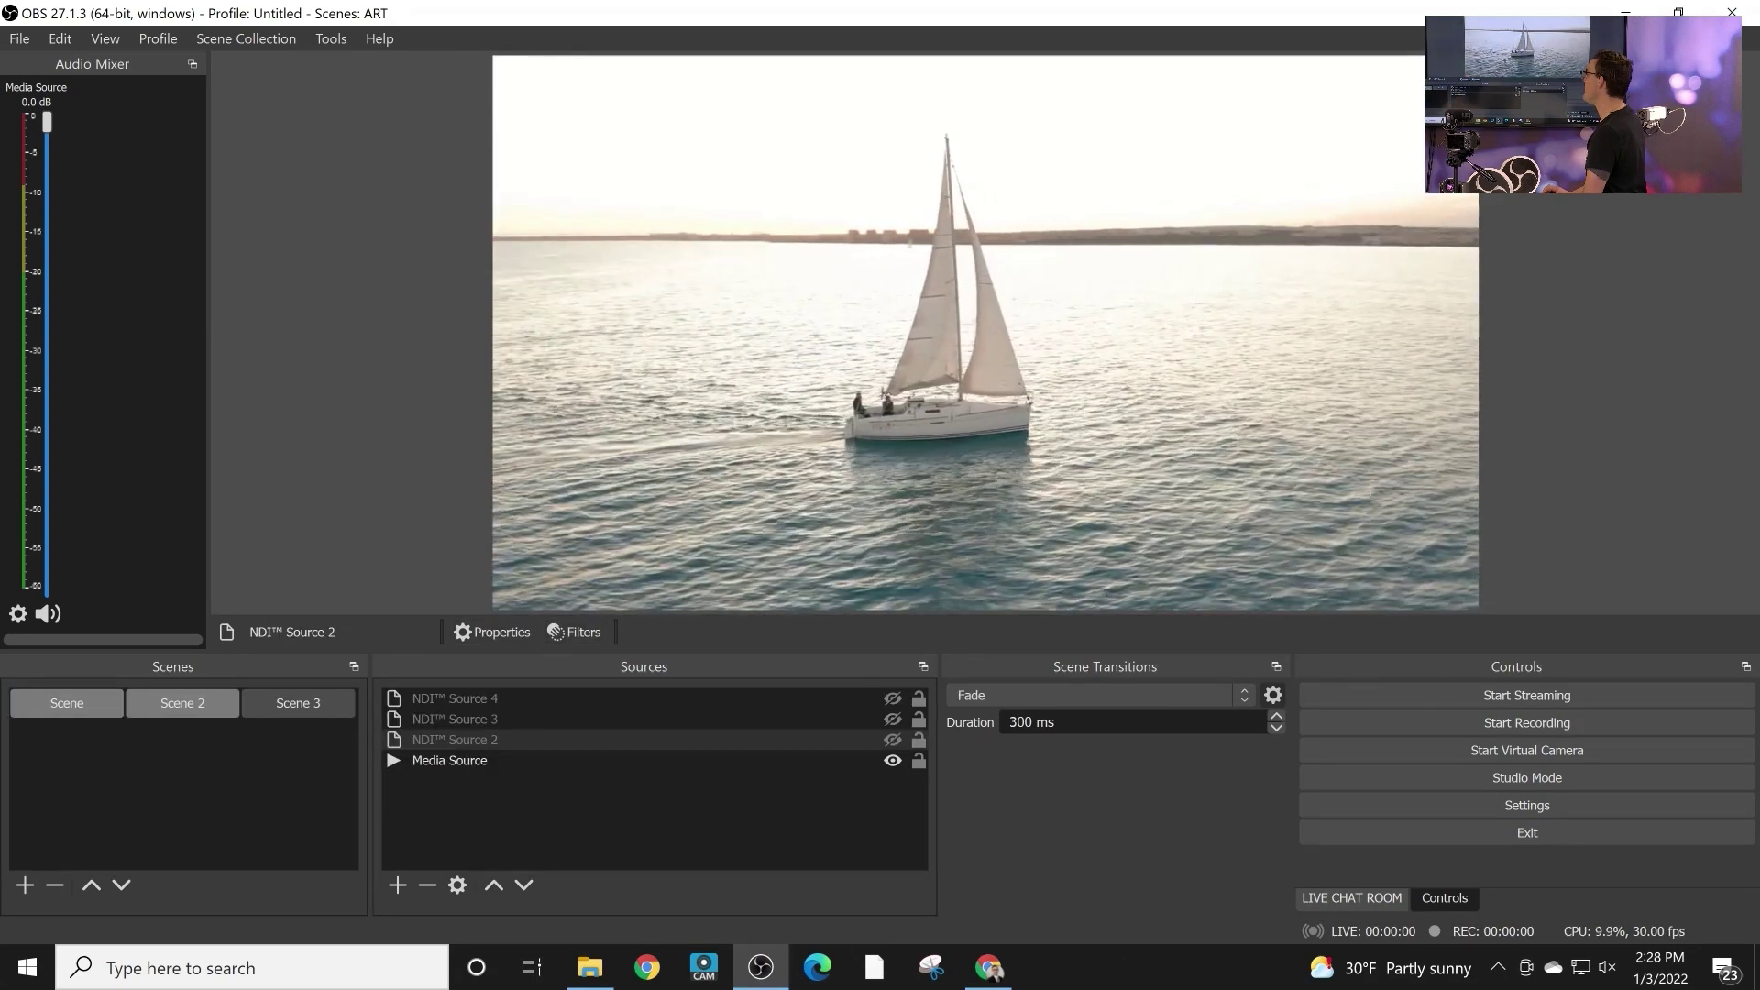
{"action": "left_click", "coordinate": [66, 703]}
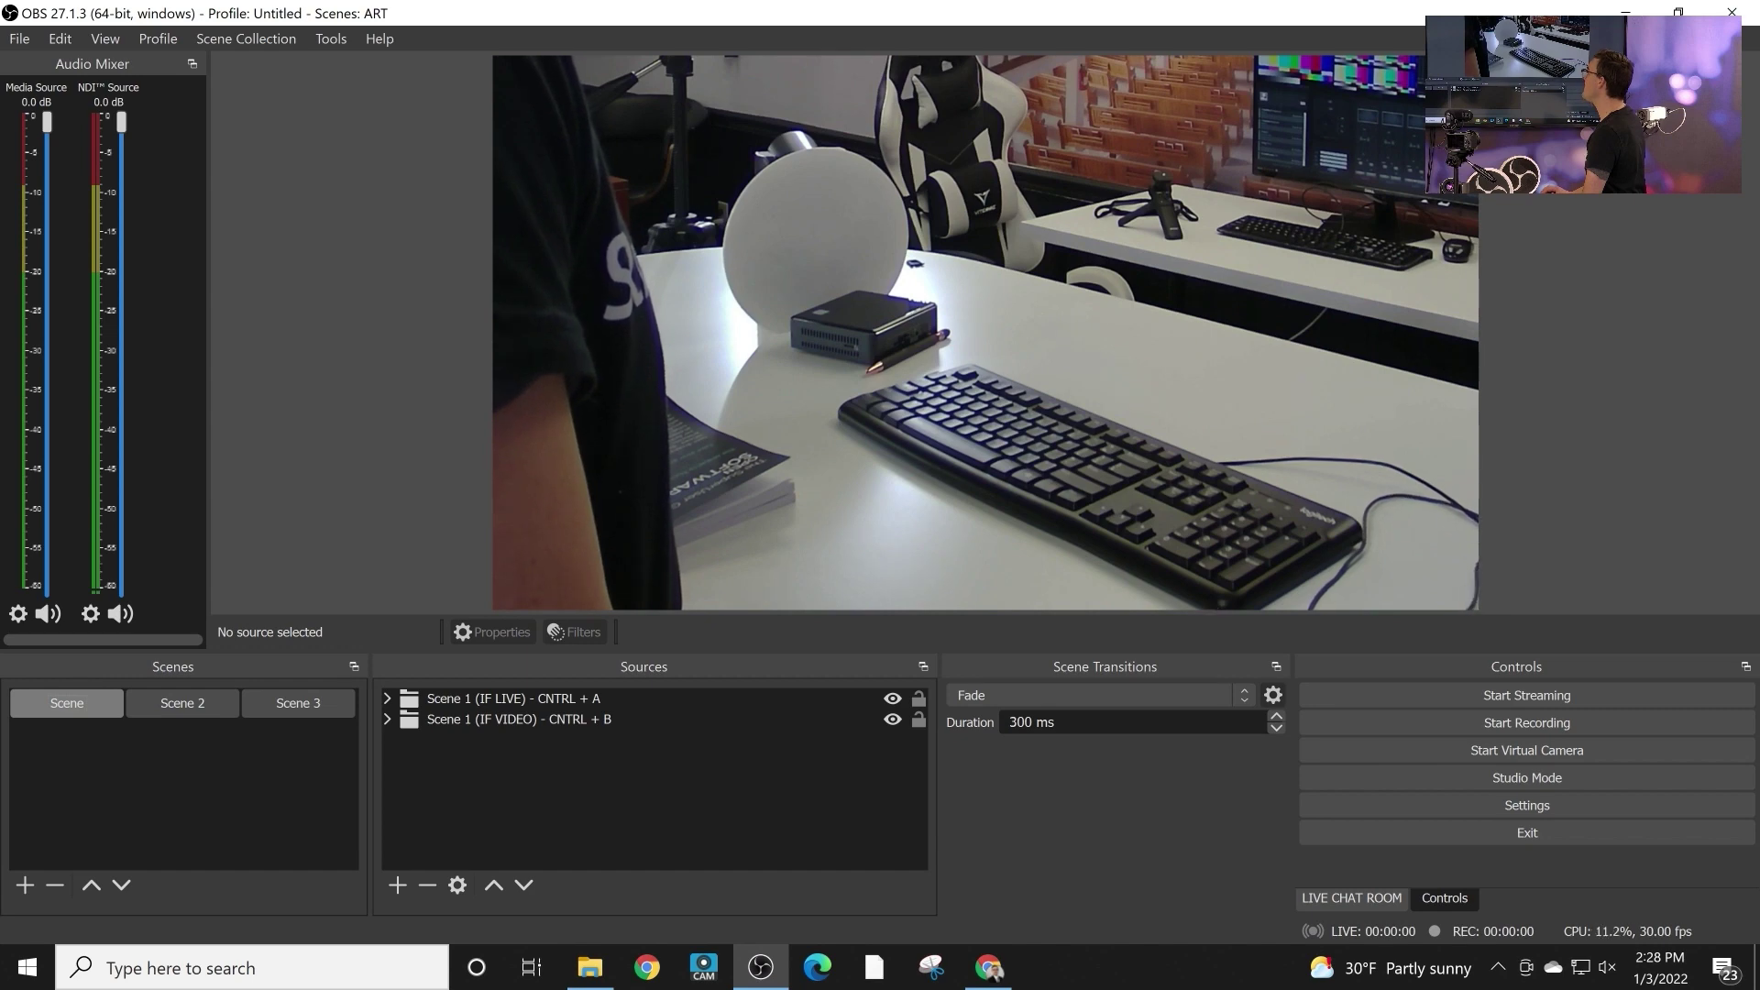
- Open the program's Settings window on the General page
{"action": "left_click", "coordinate": [20, 39]}
{"action": "left_click", "coordinate": [47, 121]}
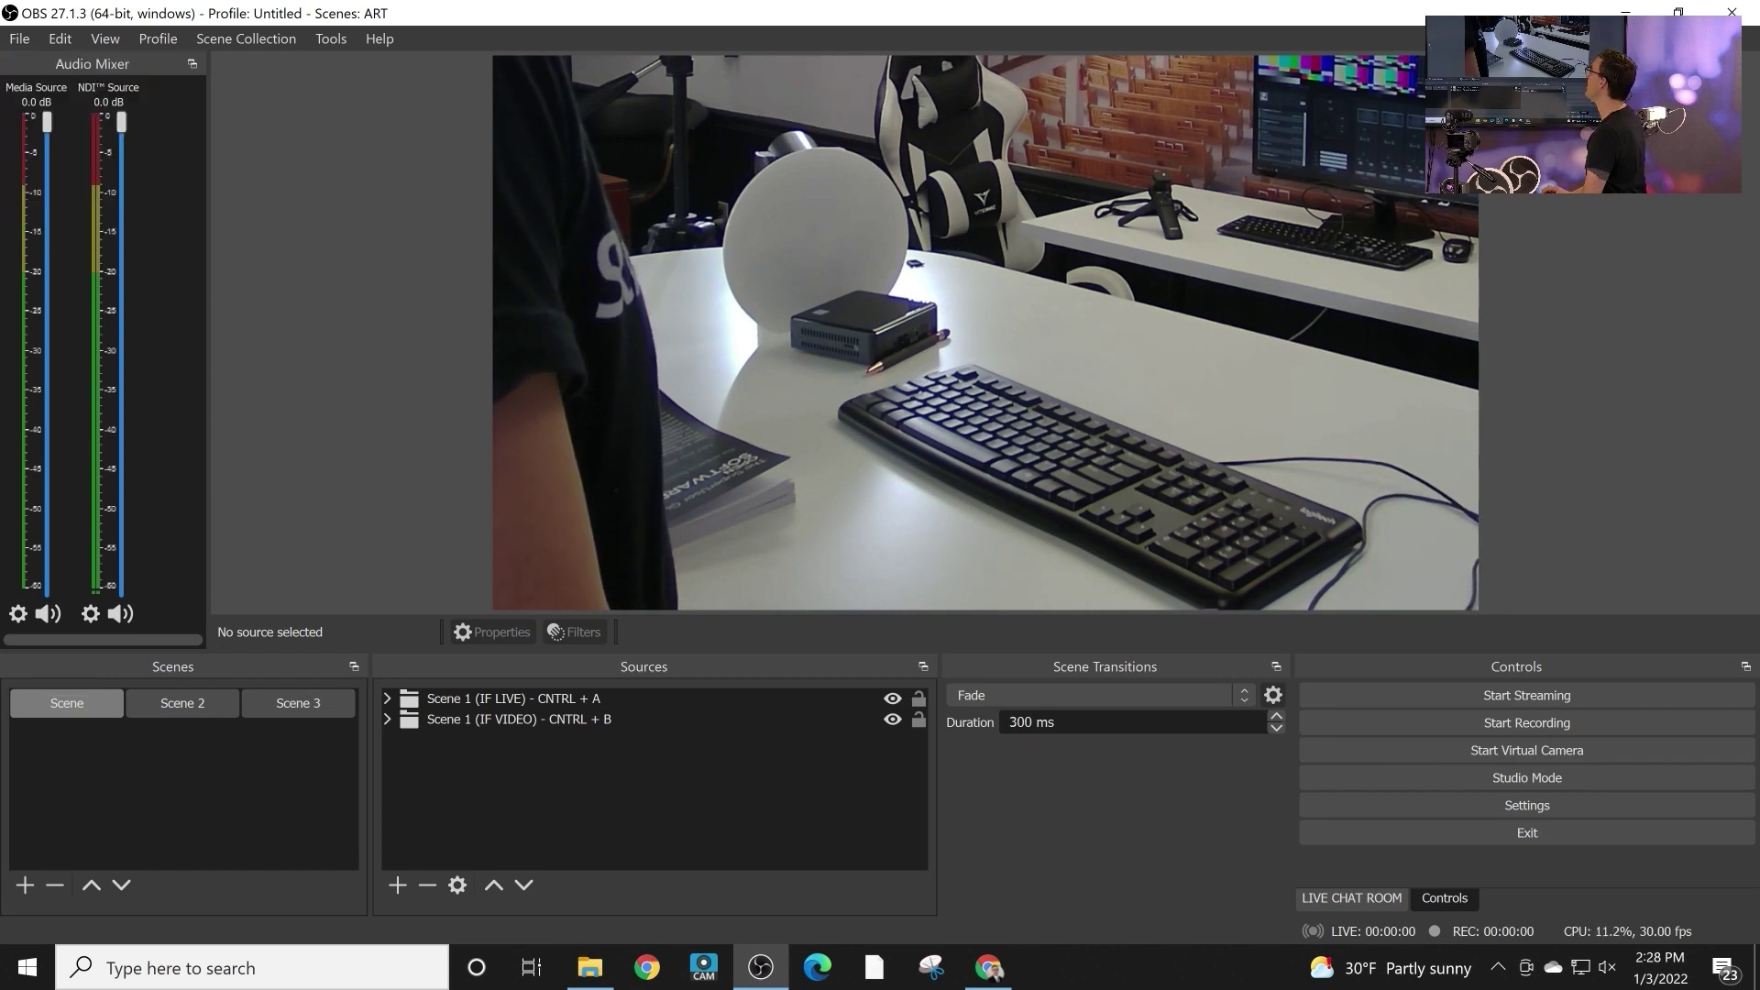
{"action": "key", "text": "alt+f"}
{"action": "key", "text": "s"}
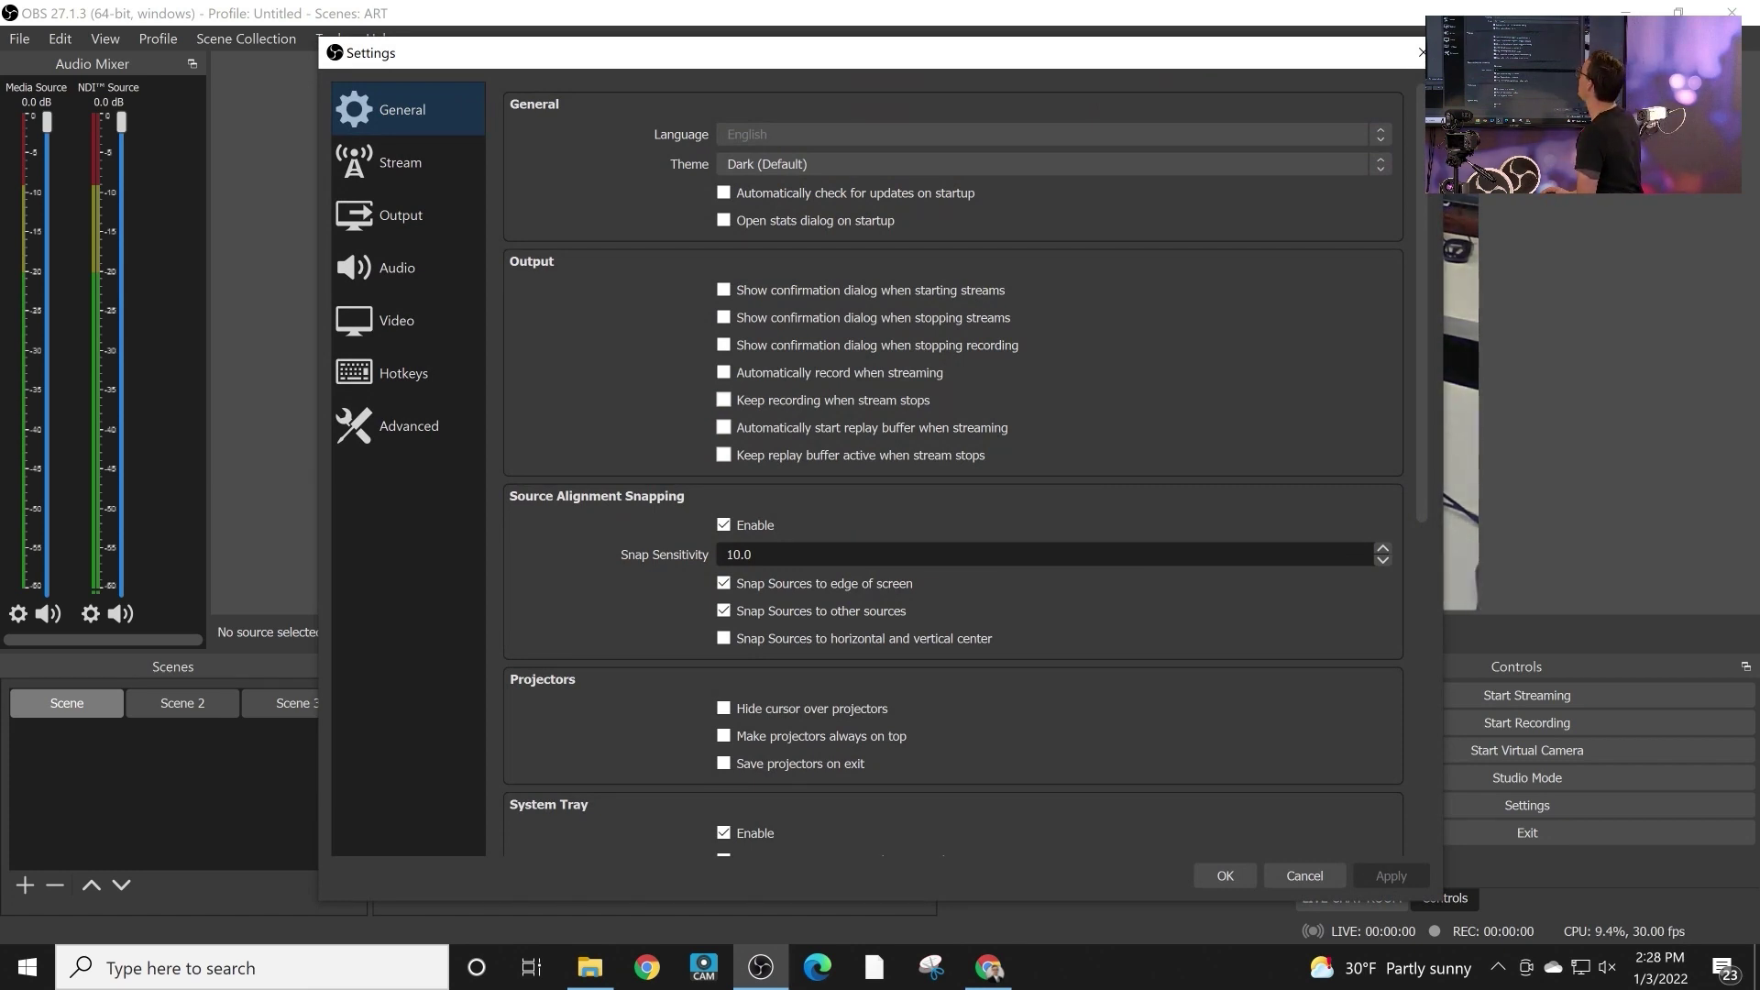
- Set the interface theme to Rachni - Copy
{"action": "left_click", "coordinate": [1052, 165]}
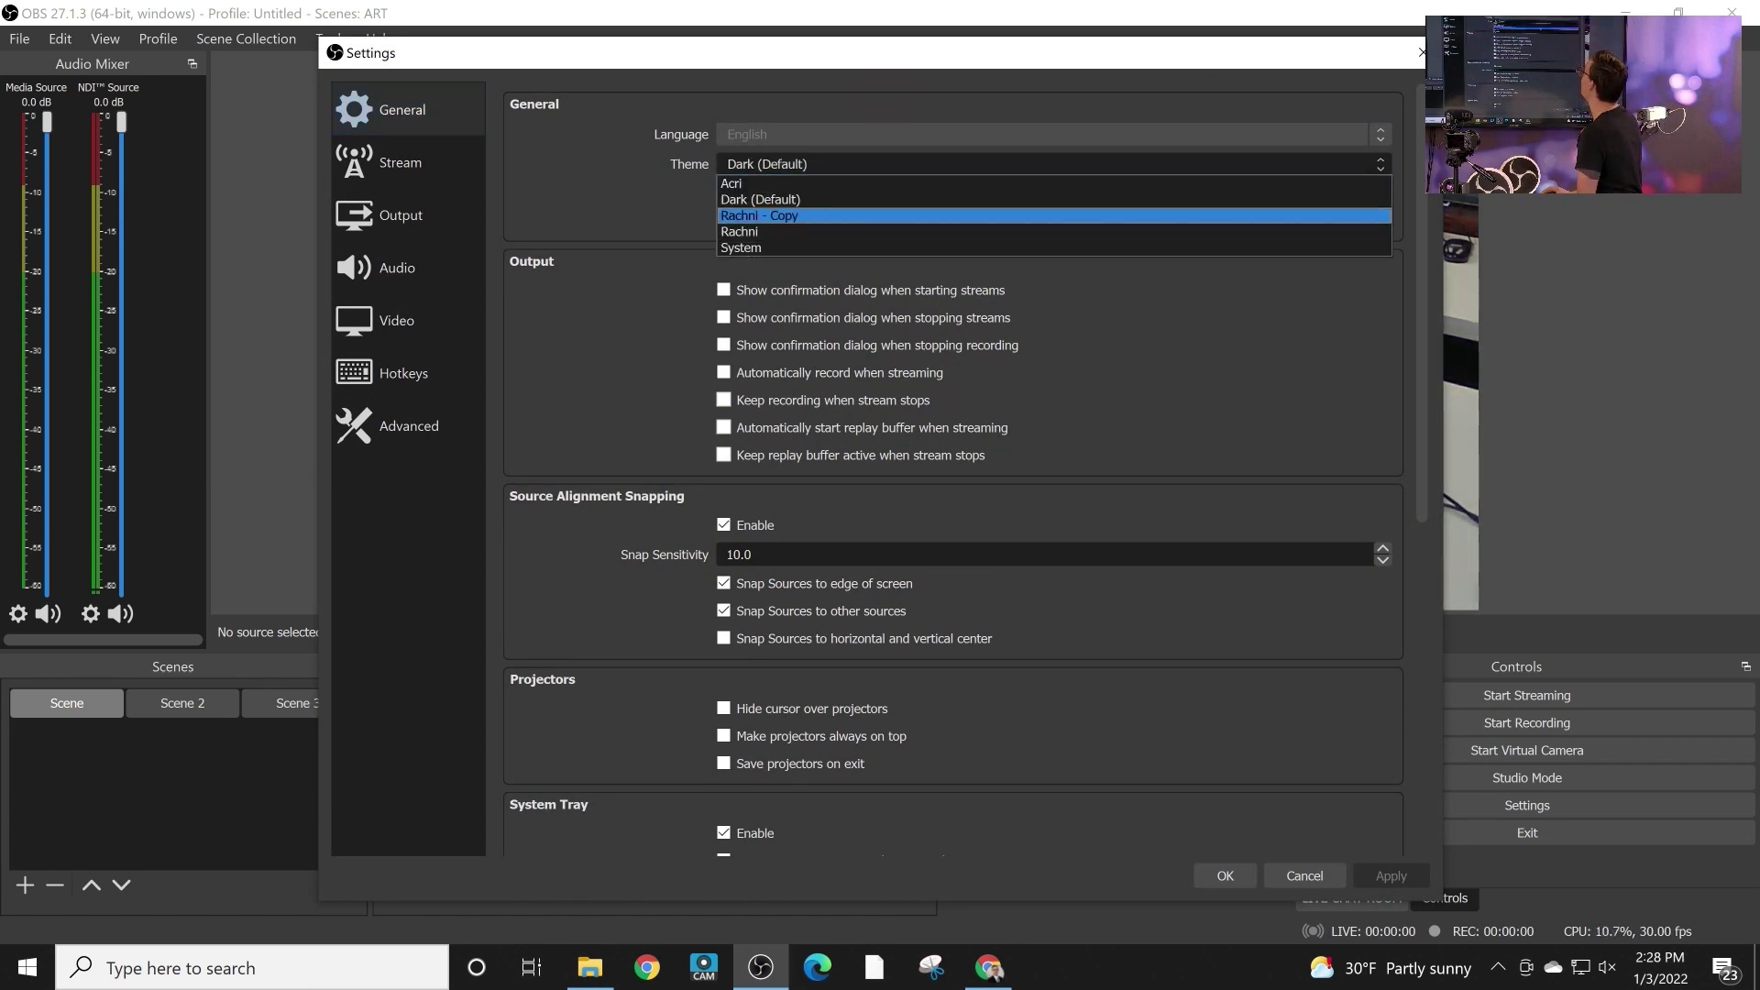
{"action": "key", "text": "Escape"}
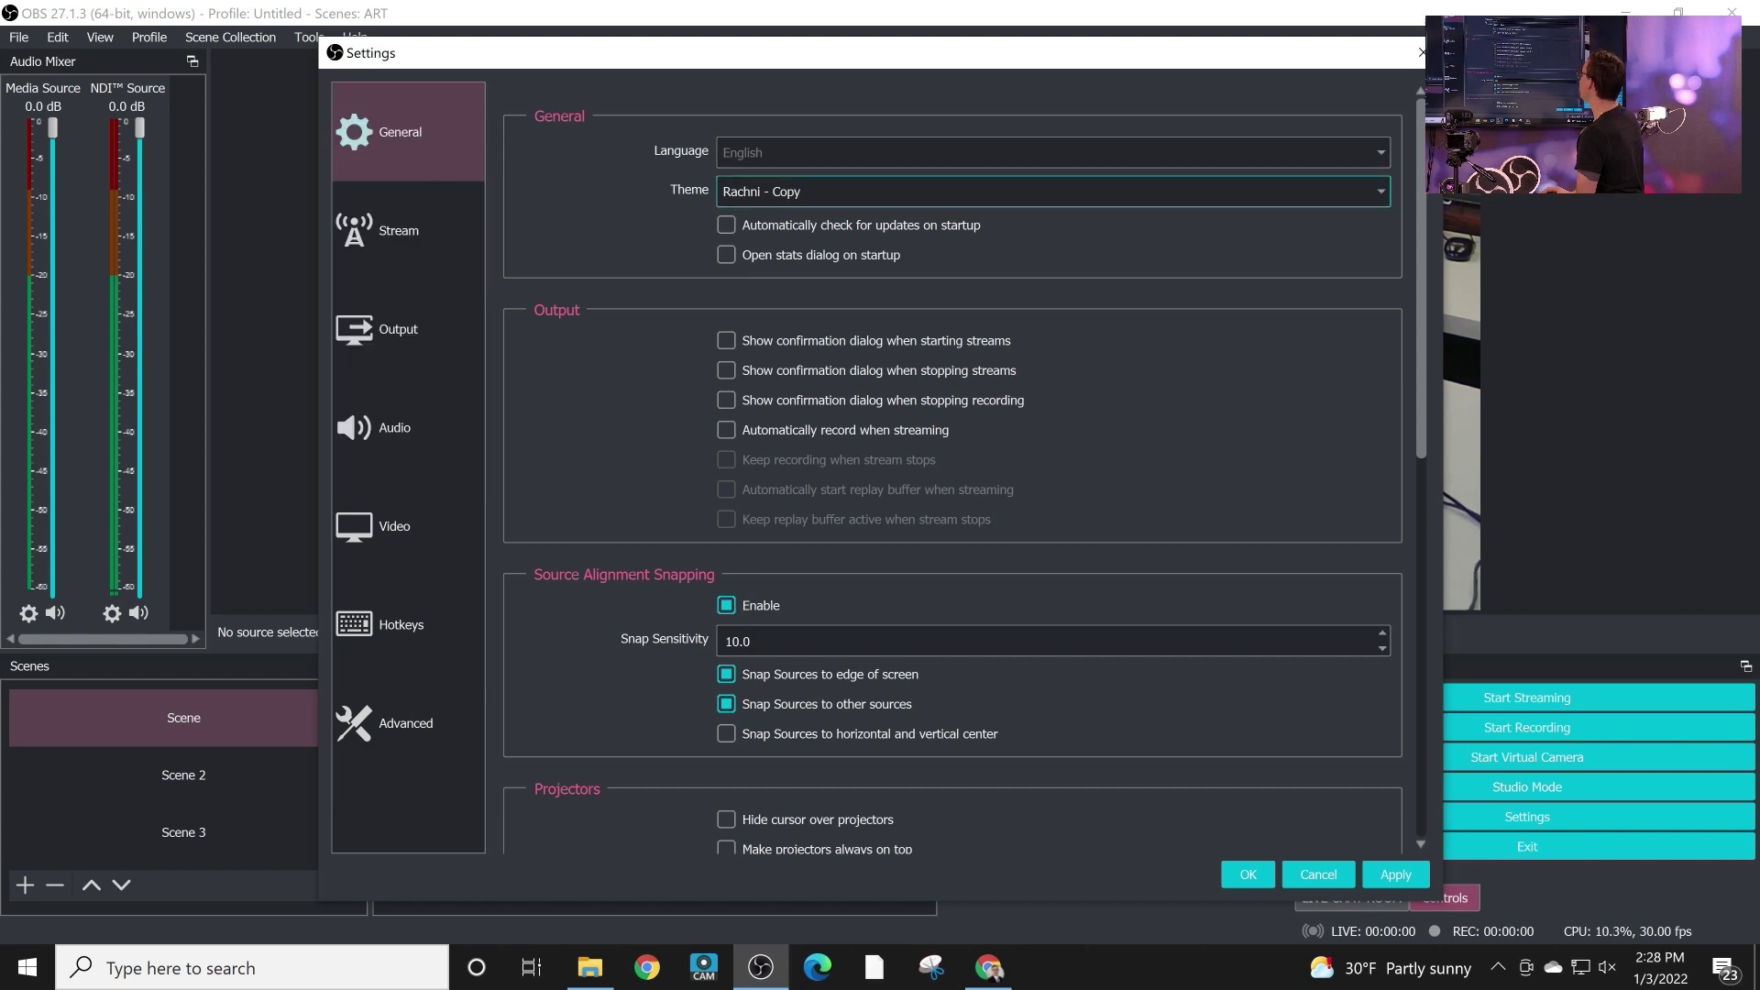
- Switch to File Explorer and navigate from the themes folder up to C:\Program Files
{"action": "left_click", "coordinate": [590, 967]}
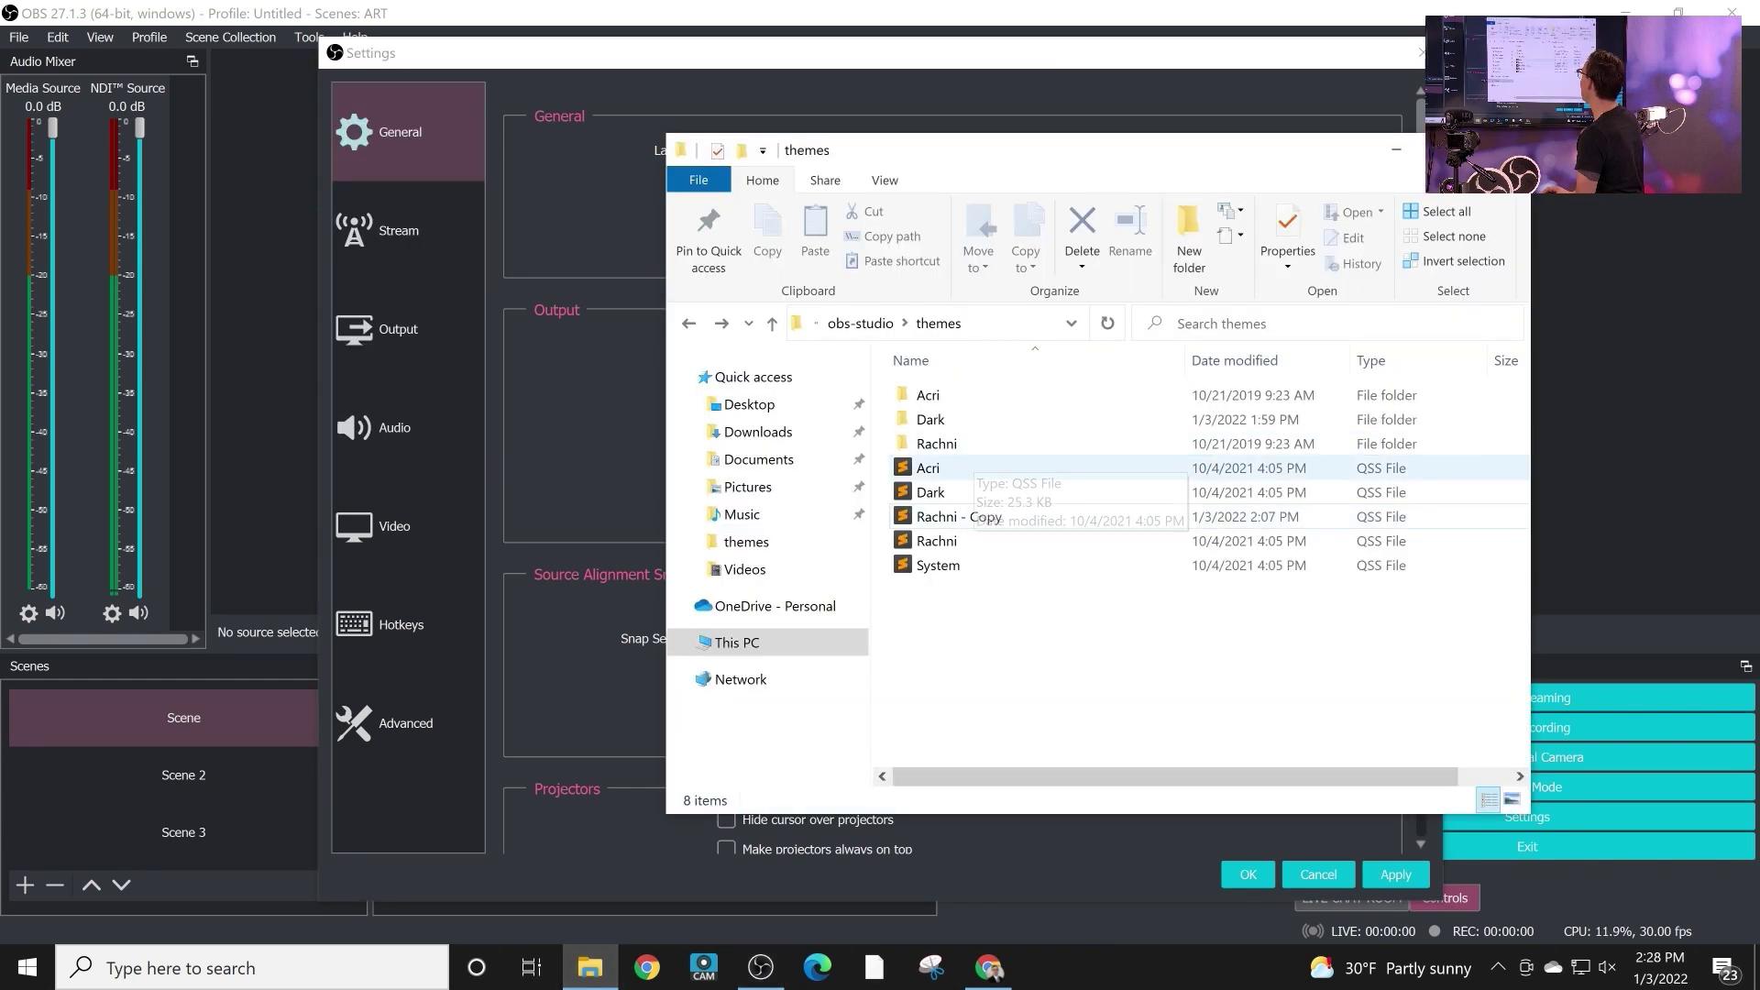
{"action": "left_click", "coordinate": [862, 323]}
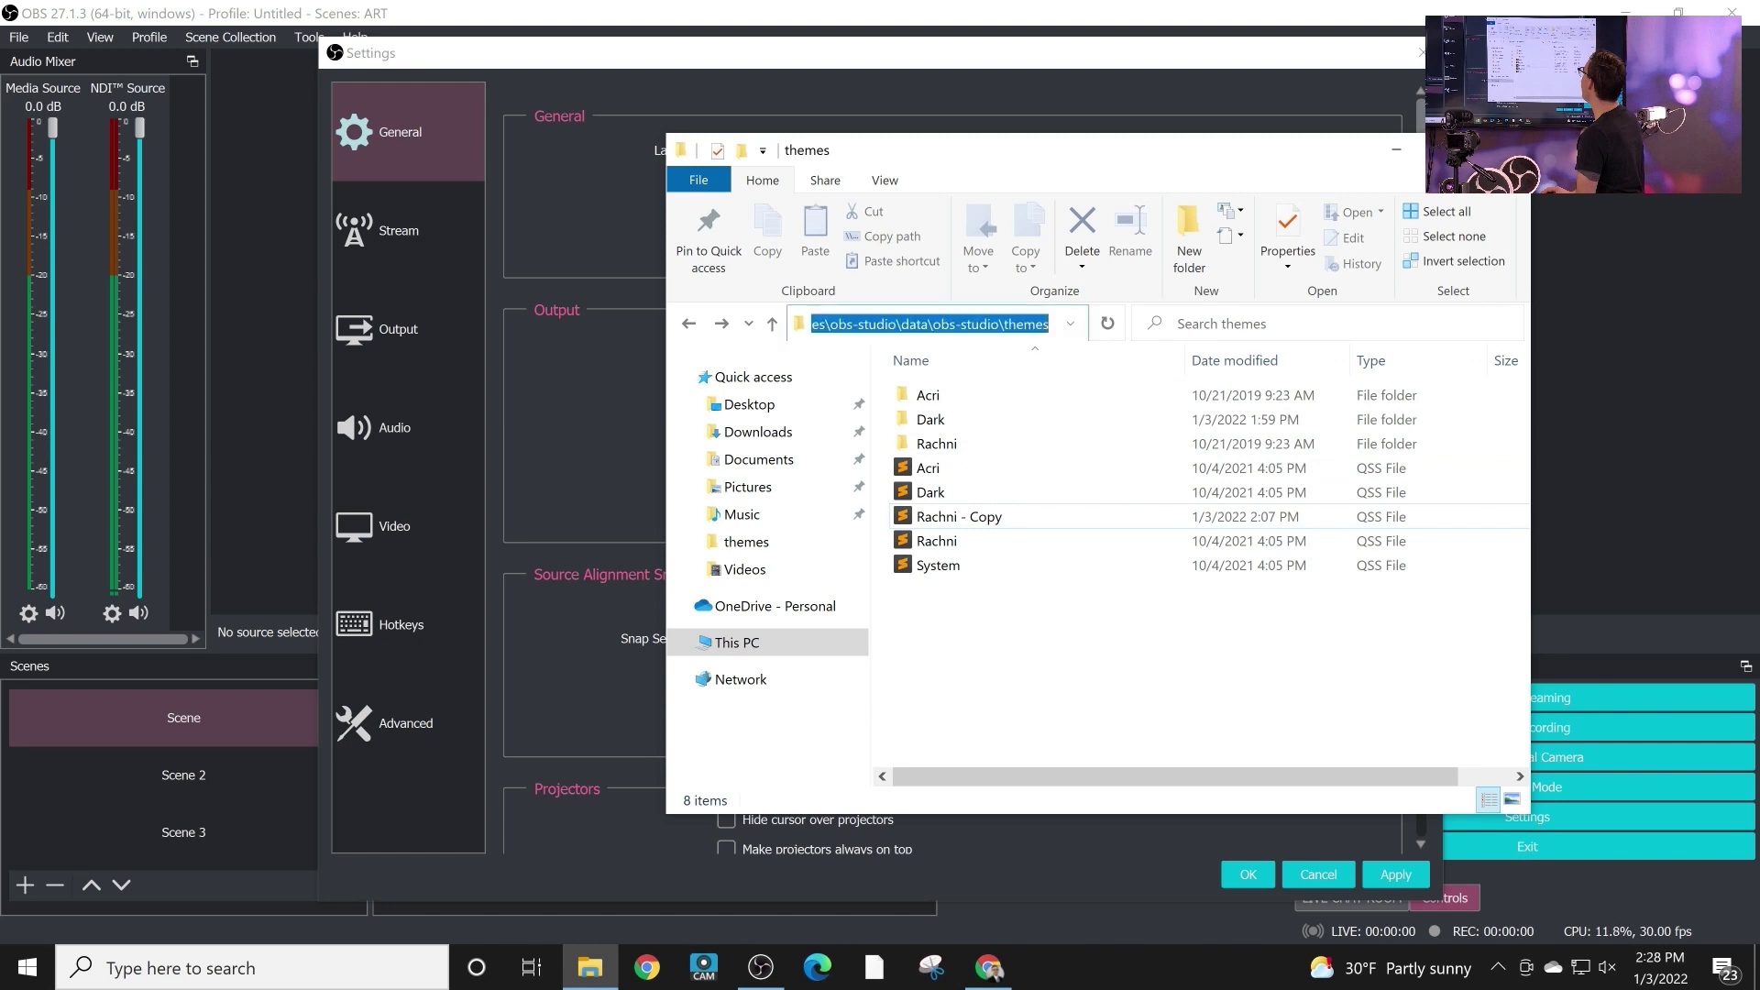
{"action": "left_click_drag", "start_coordinate": [851, 323], "coordinate": [800, 324]}
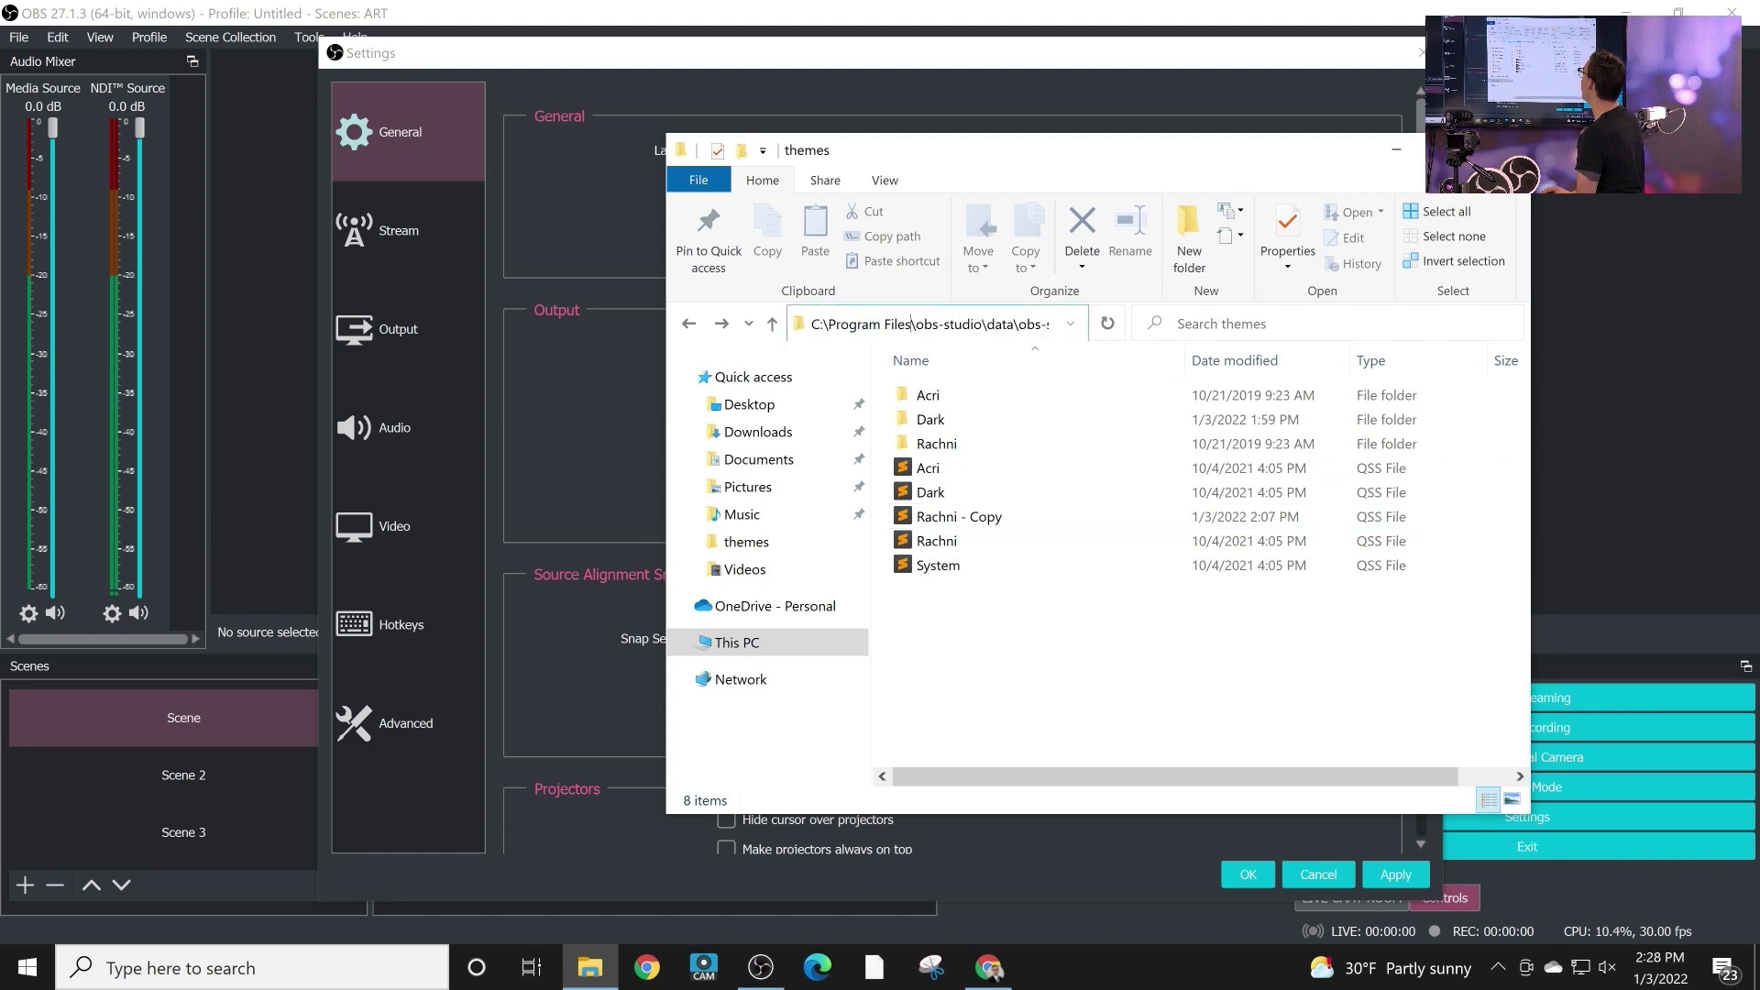
{"action": "left_click_drag", "start_coordinate": [911, 323], "coordinate": [1051, 325]}
{"action": "key", "text": "BackSpace"}
{"action": "key", "text": "Return"}
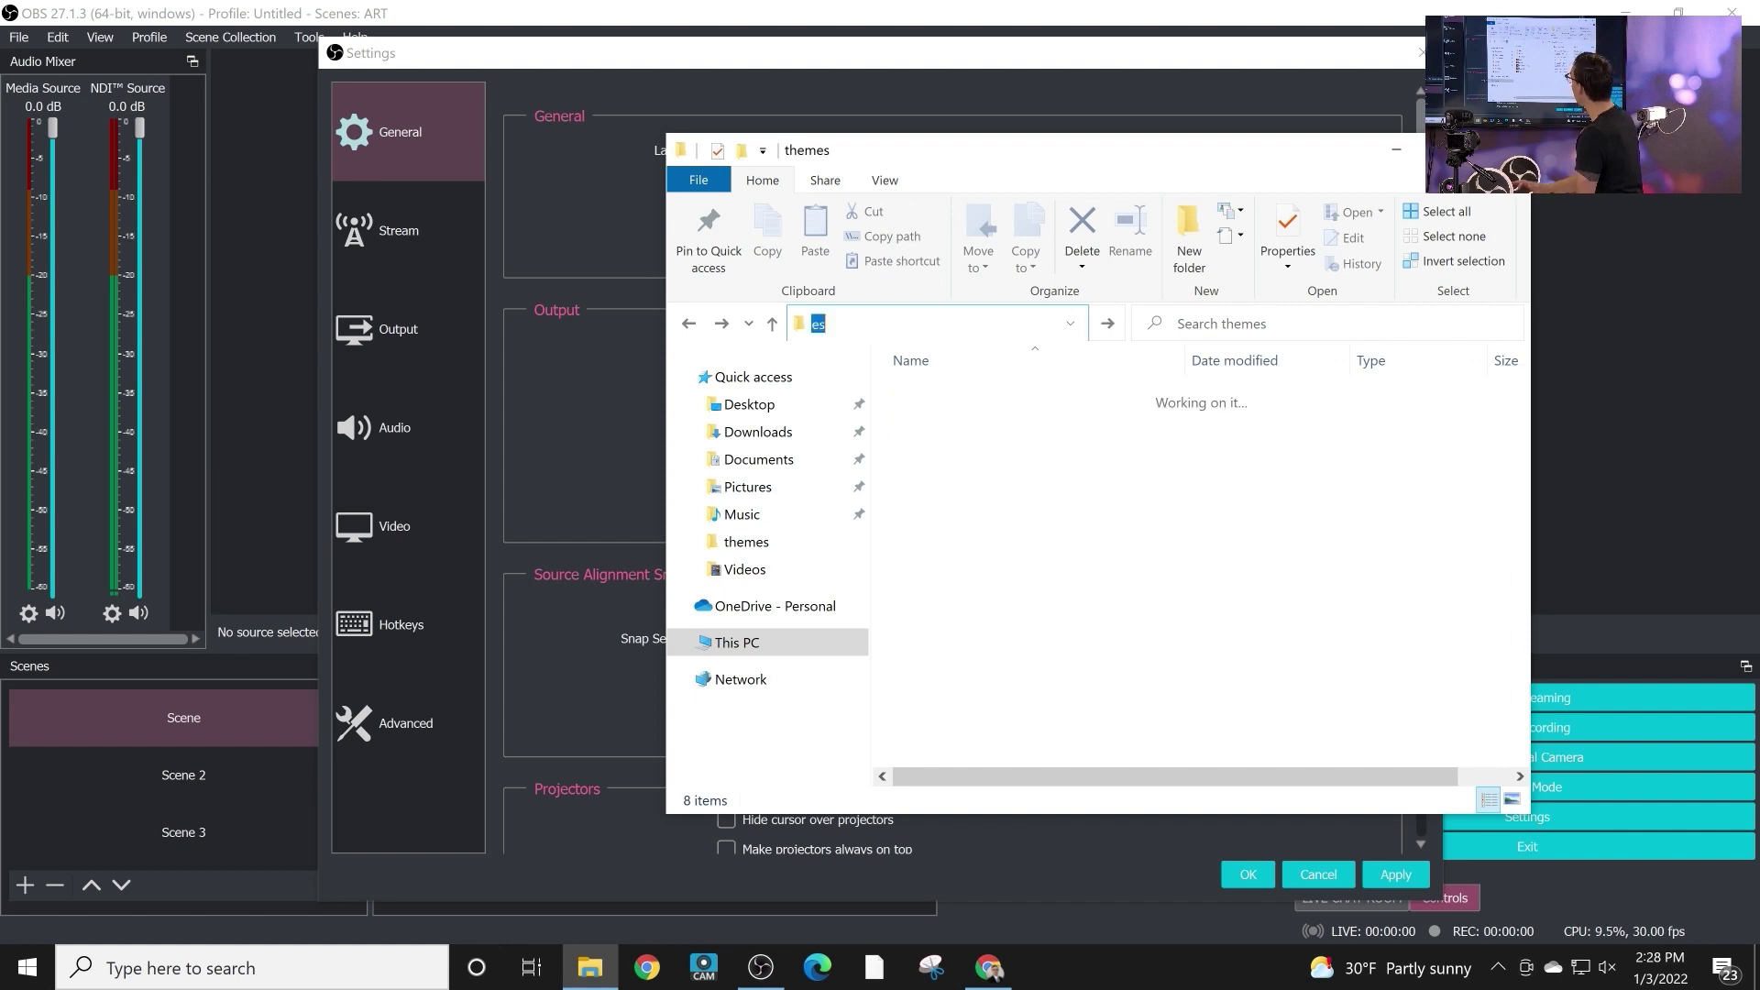
- Open the themes folder inside obs-studio\data\obs-studio
{"action": "double_click", "coordinate": [1004, 613]}
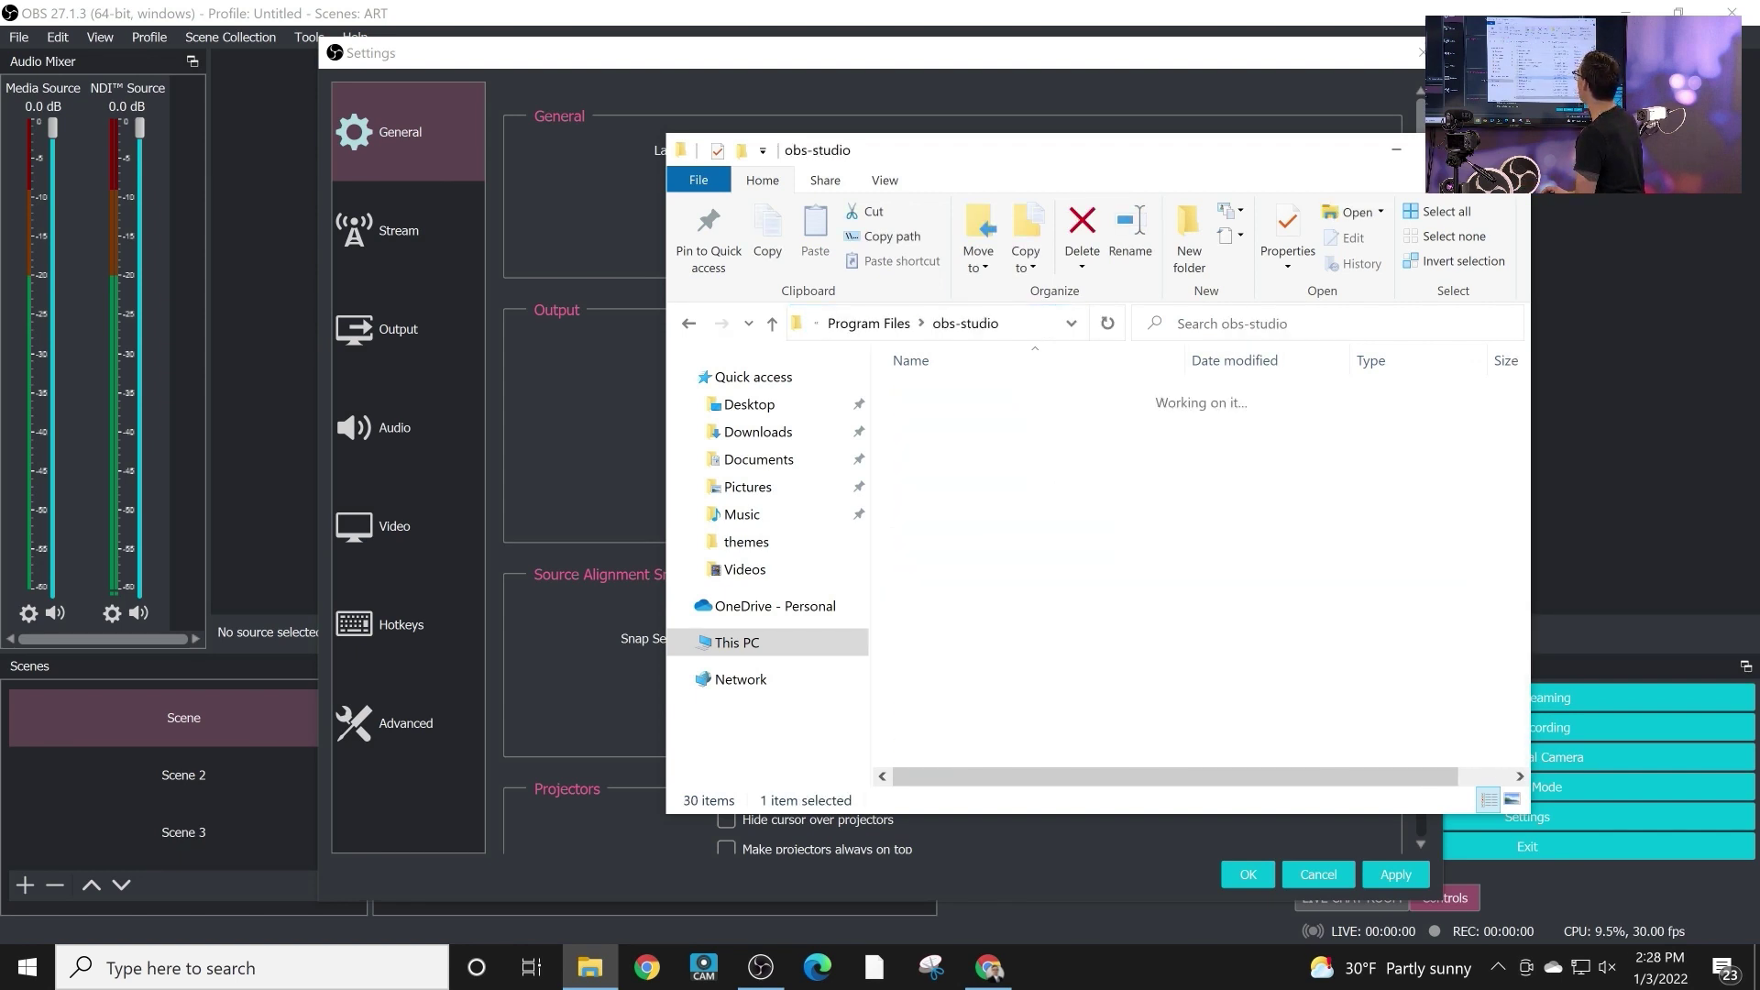
{"action": "double_click", "coordinate": [990, 419]}
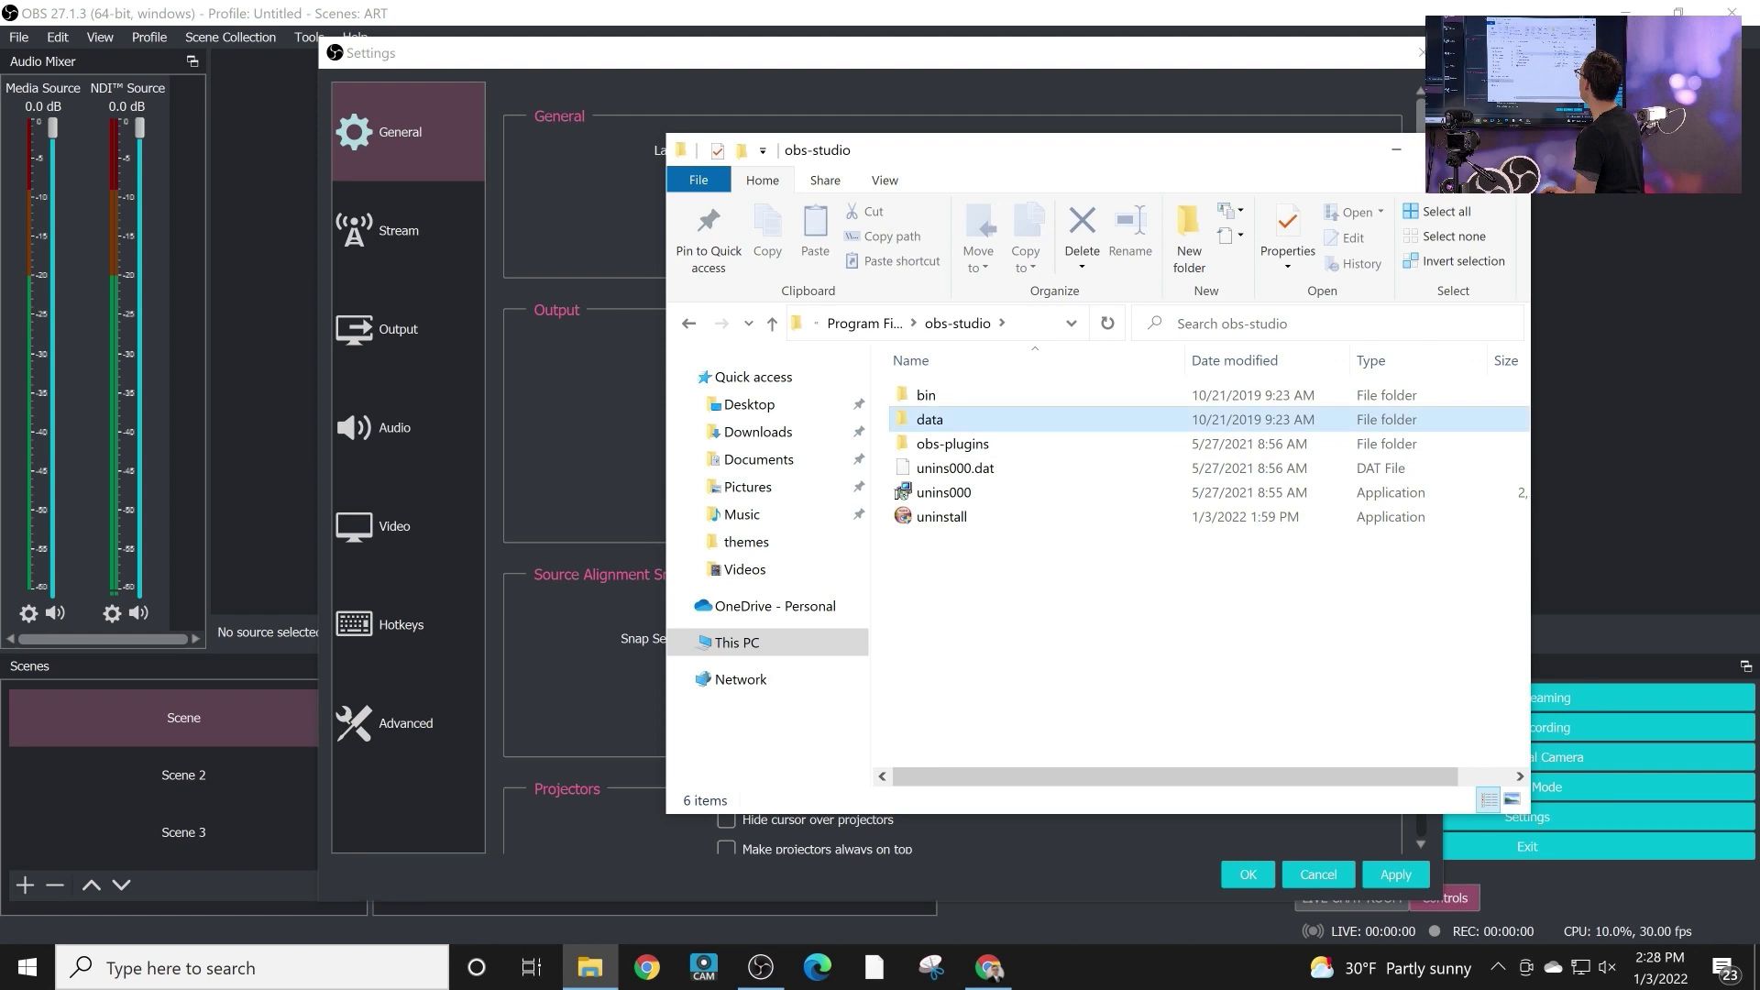
{"action": "left_click", "coordinate": [990, 468]}
{"action": "double_click", "coordinate": [991, 468]}
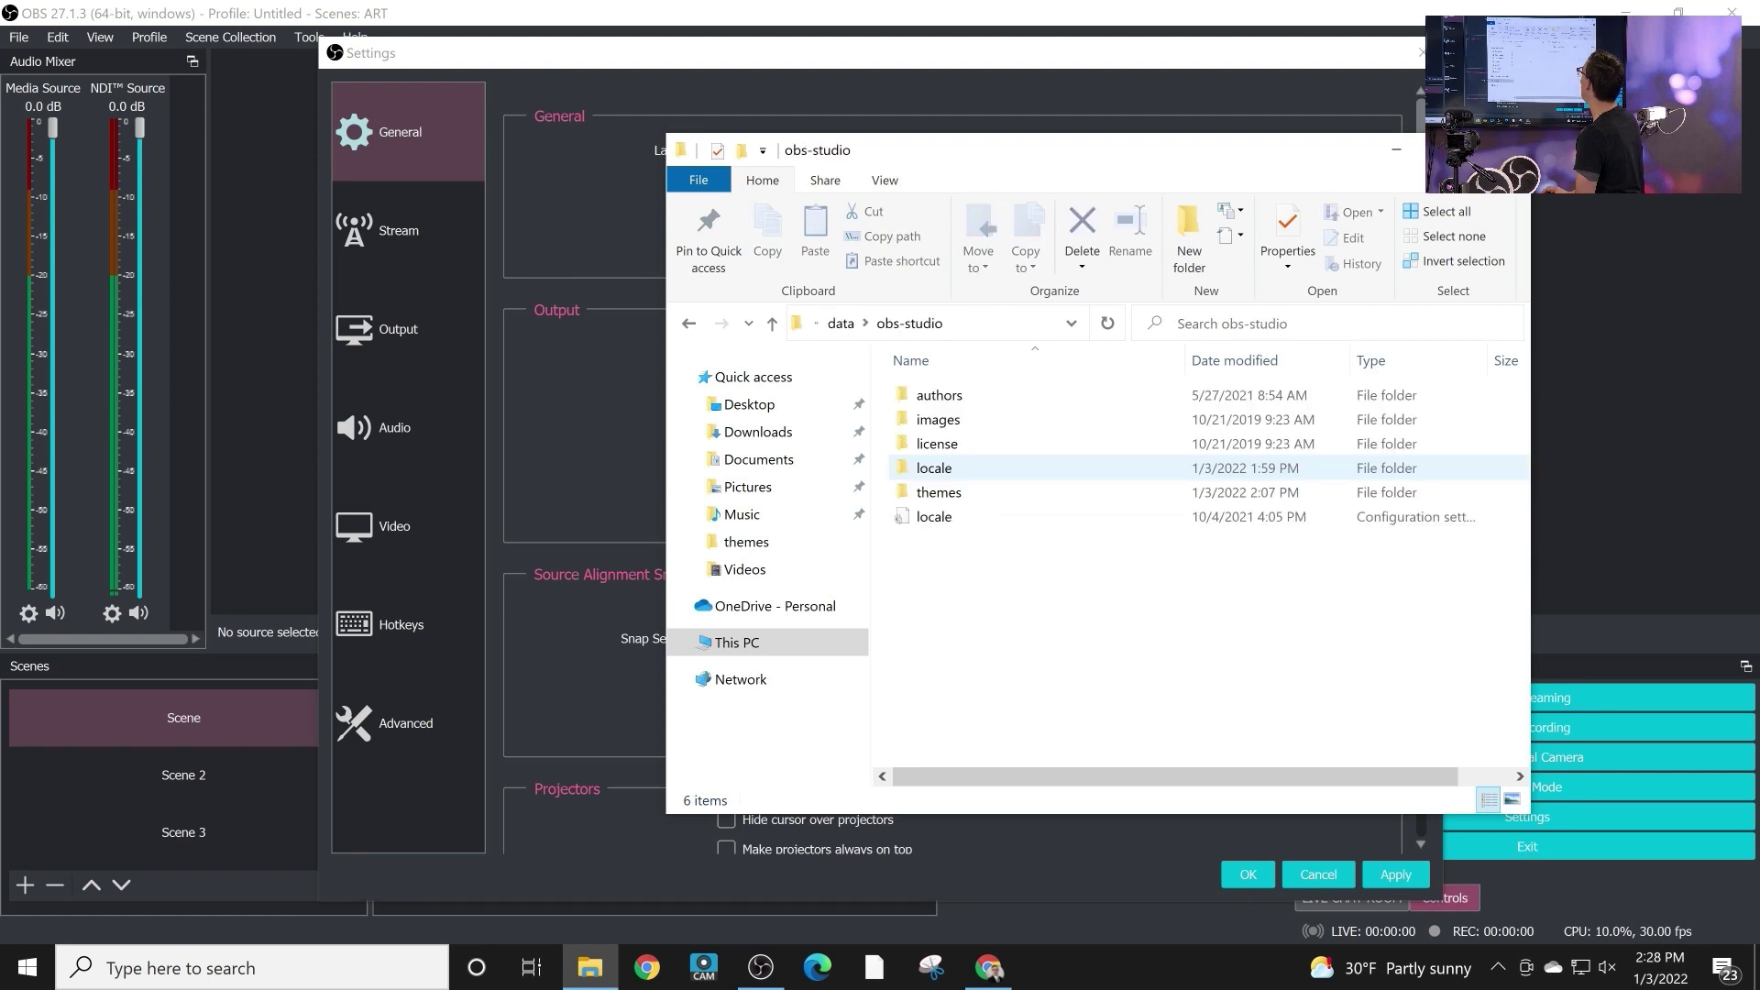
{"action": "double_click", "coordinate": [953, 491]}
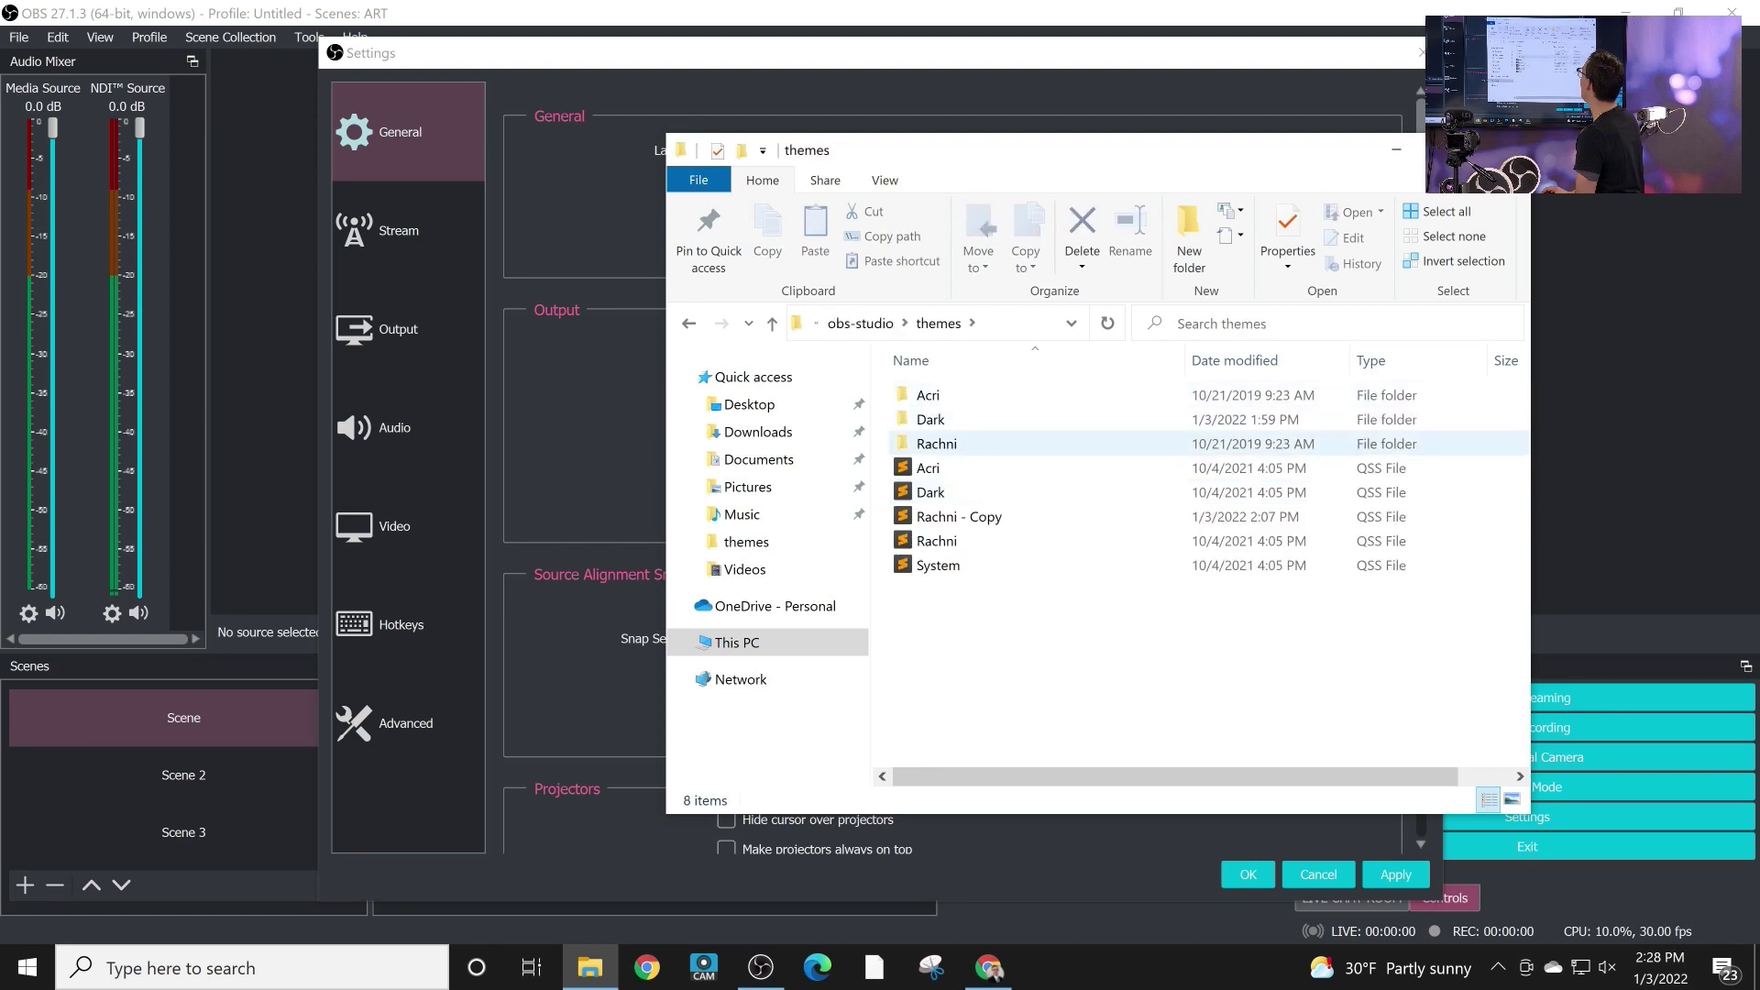
- Look through the QSS theme files in the themes folder and select the Rachni - Copy file
{"action": "left_click", "coordinate": [1018, 516]}
{"action": "left_click", "coordinate": [1018, 468]}
{"action": "key", "text": "Down"}
{"action": "key", "text": "Down"}
{"action": "key", "text": "Down"}
{"action": "key", "text": "Down"}
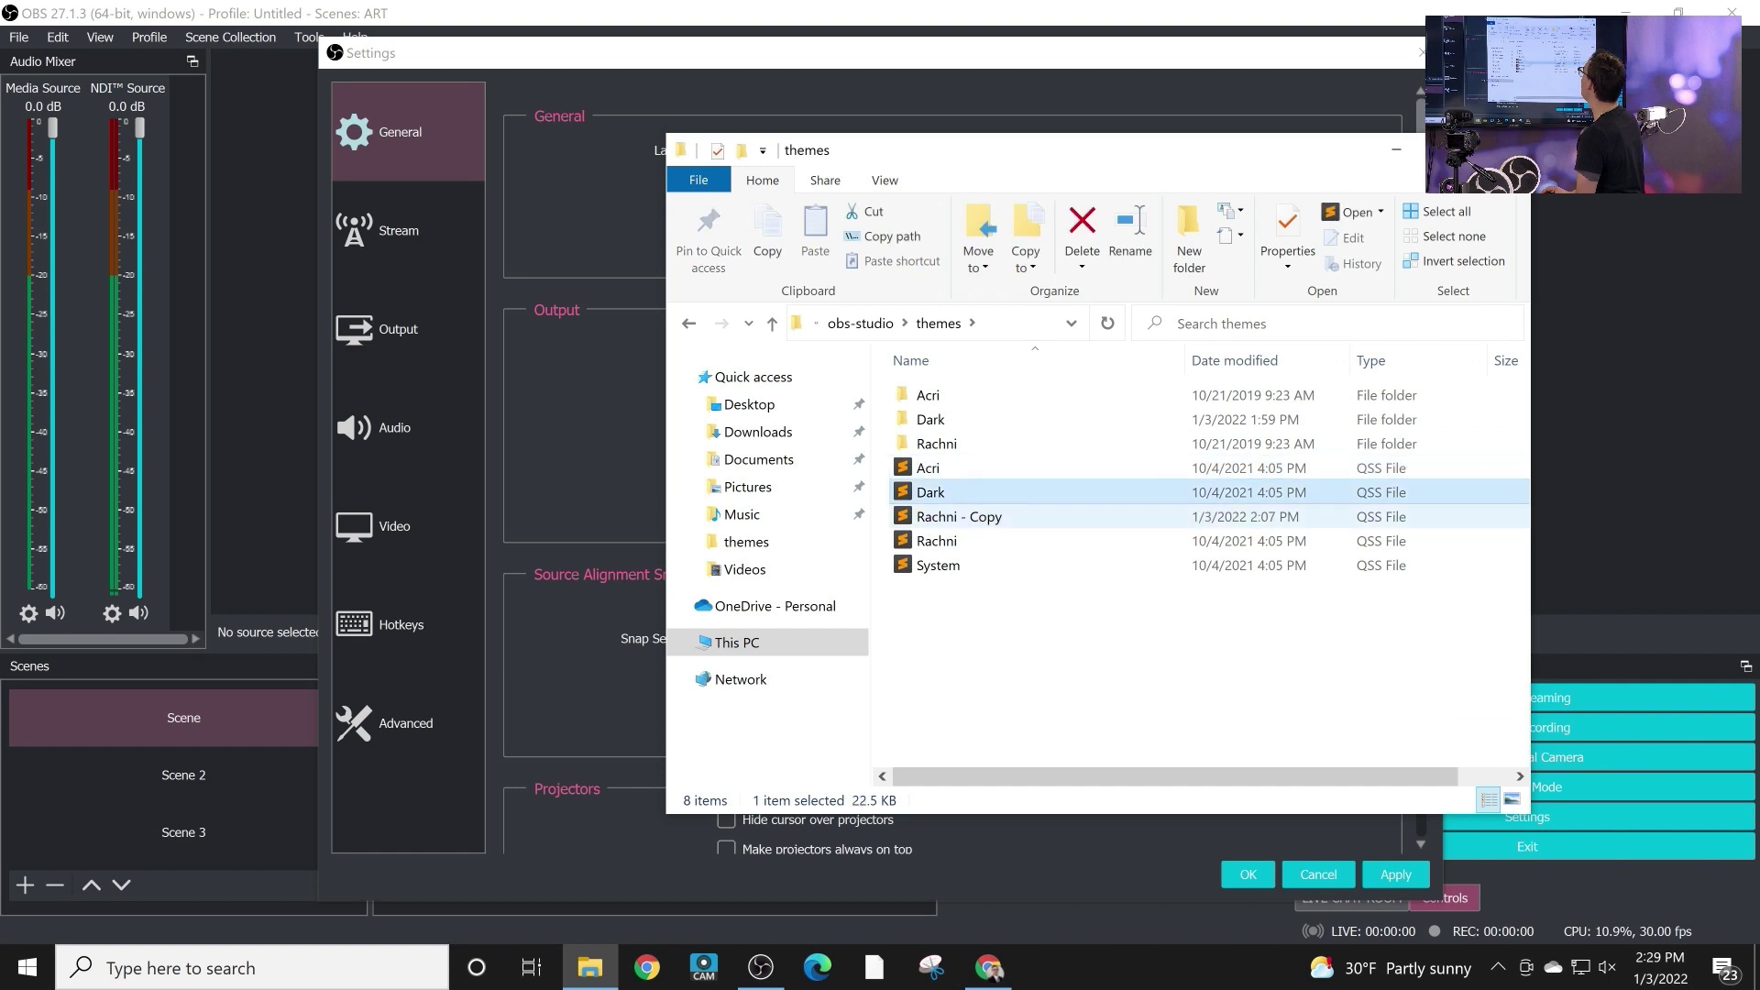
{"action": "key", "text": "Up"}
{"action": "key", "text": "Up"}
{"action": "key", "text": "Up"}
{"action": "key", "text": "Up"}
{"action": "key", "text": "Up"}
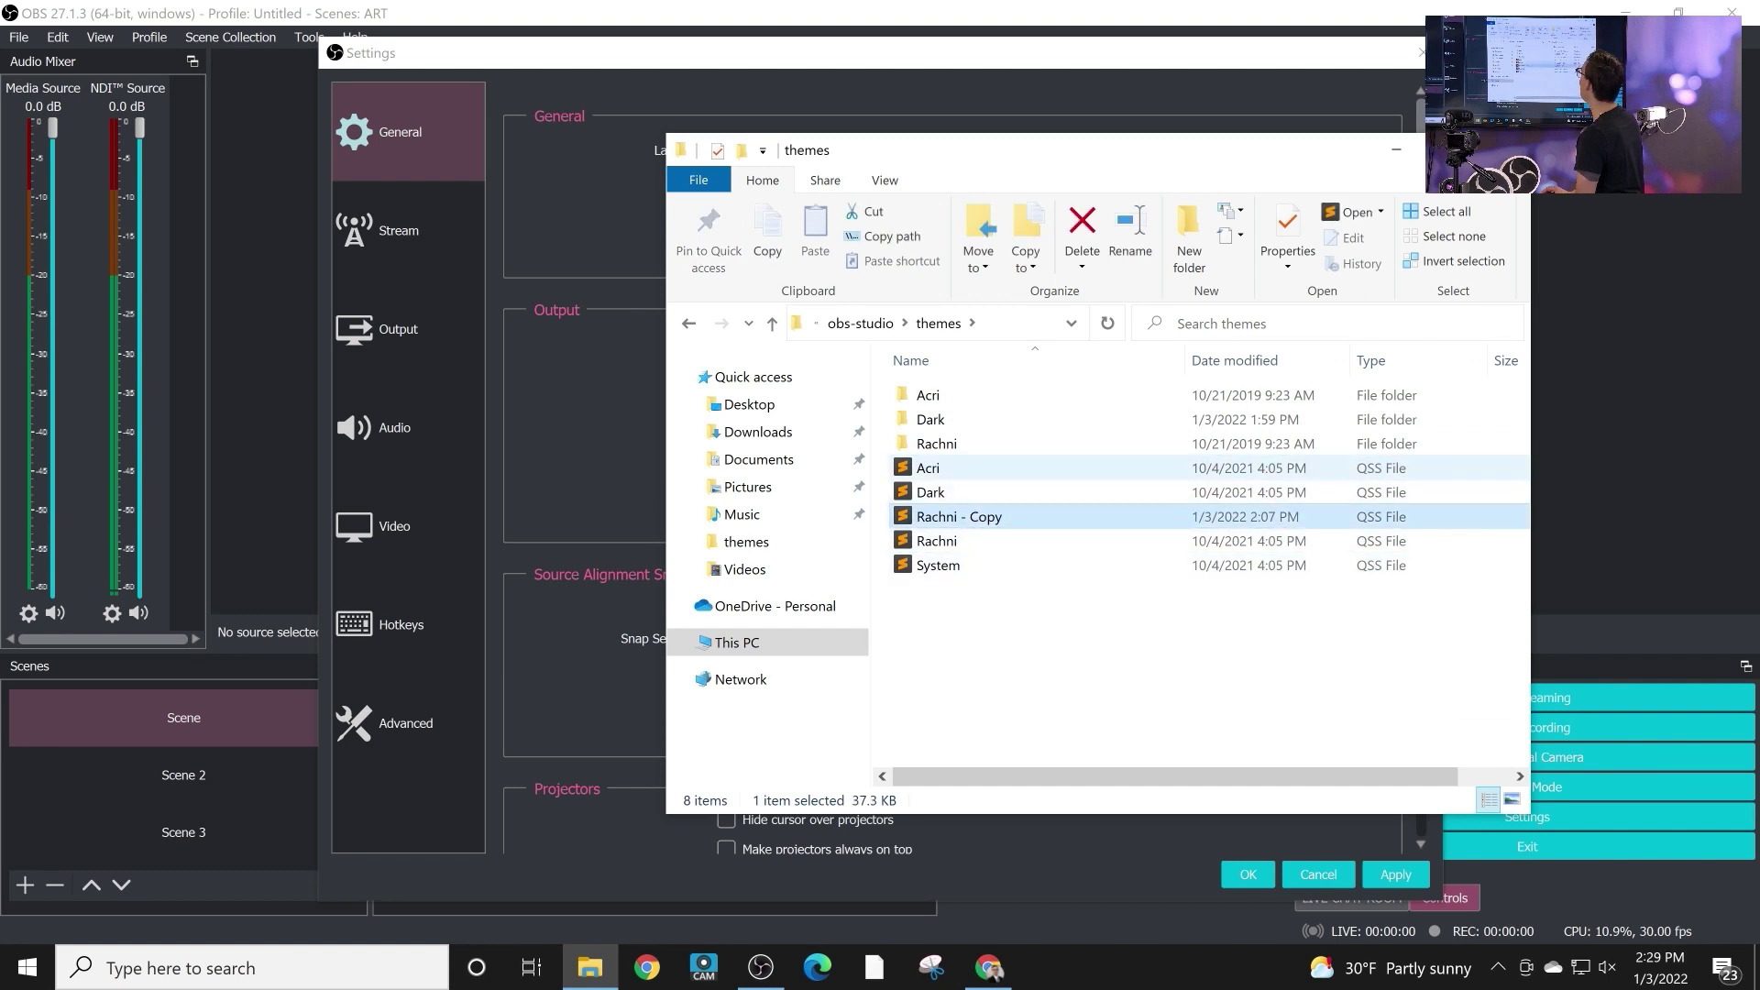
{"action": "key", "text": "Down"}
{"action": "key", "text": "Down"}
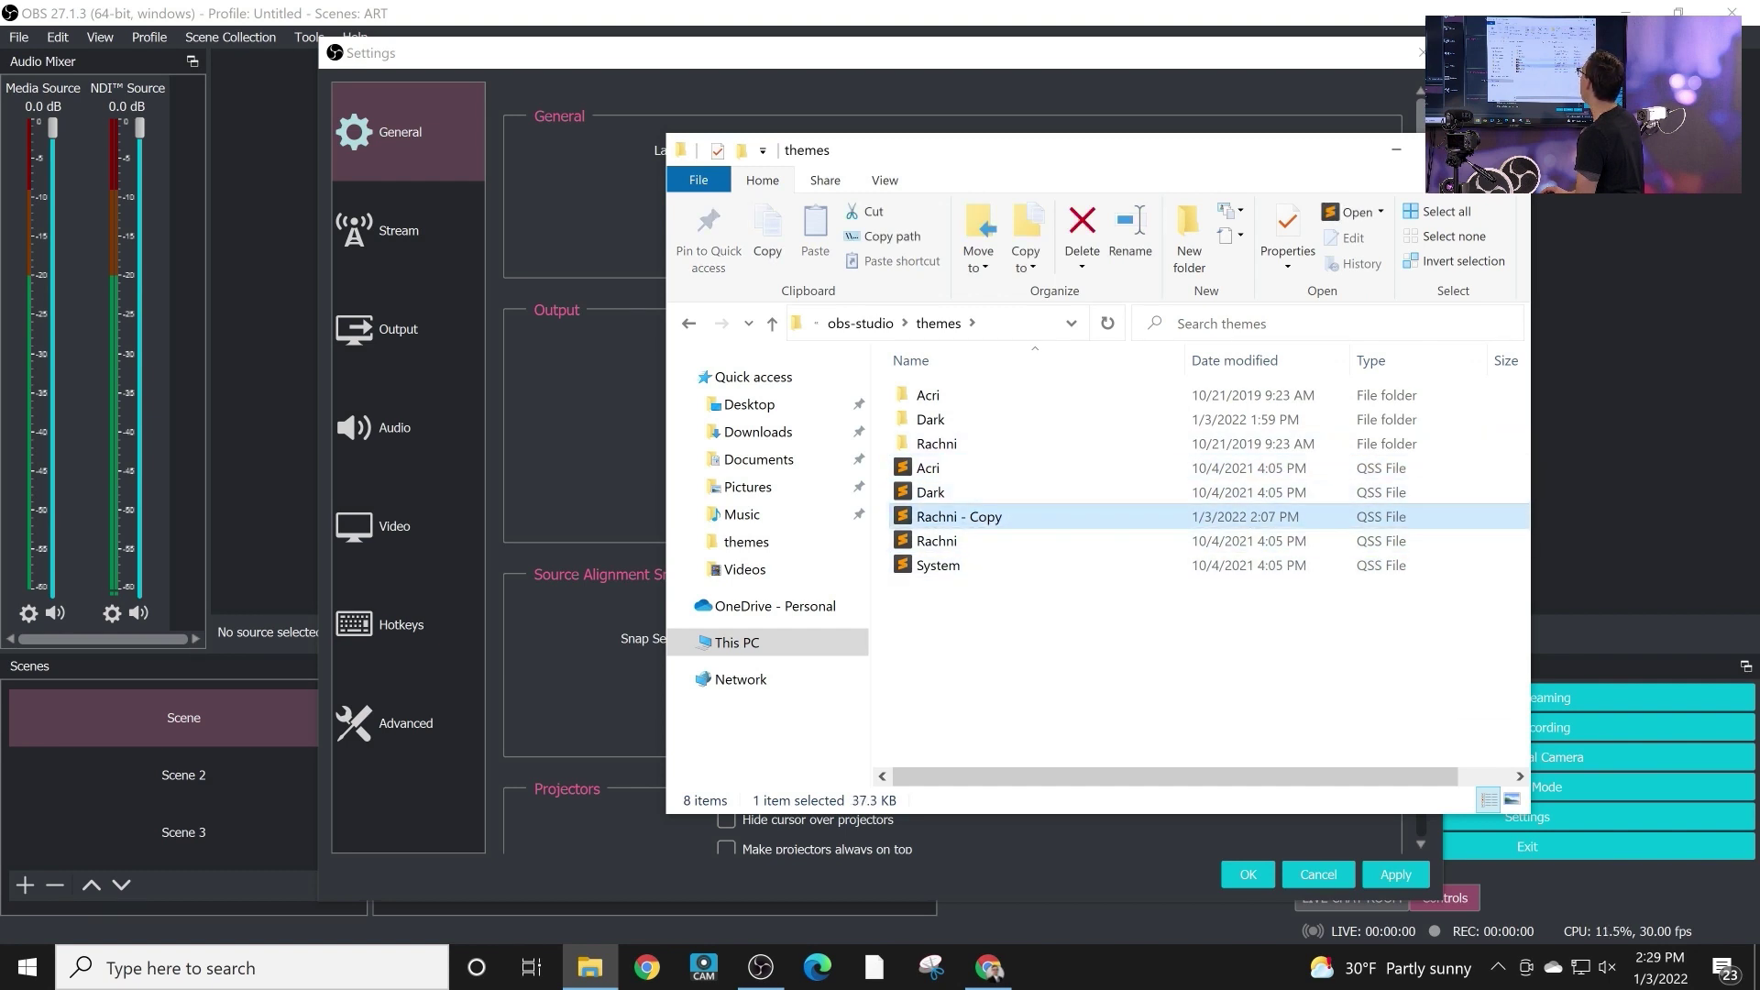
- Return to the OBS Settings window and change the theme to Rachni
{"action": "key", "text": "alt+Tab"}
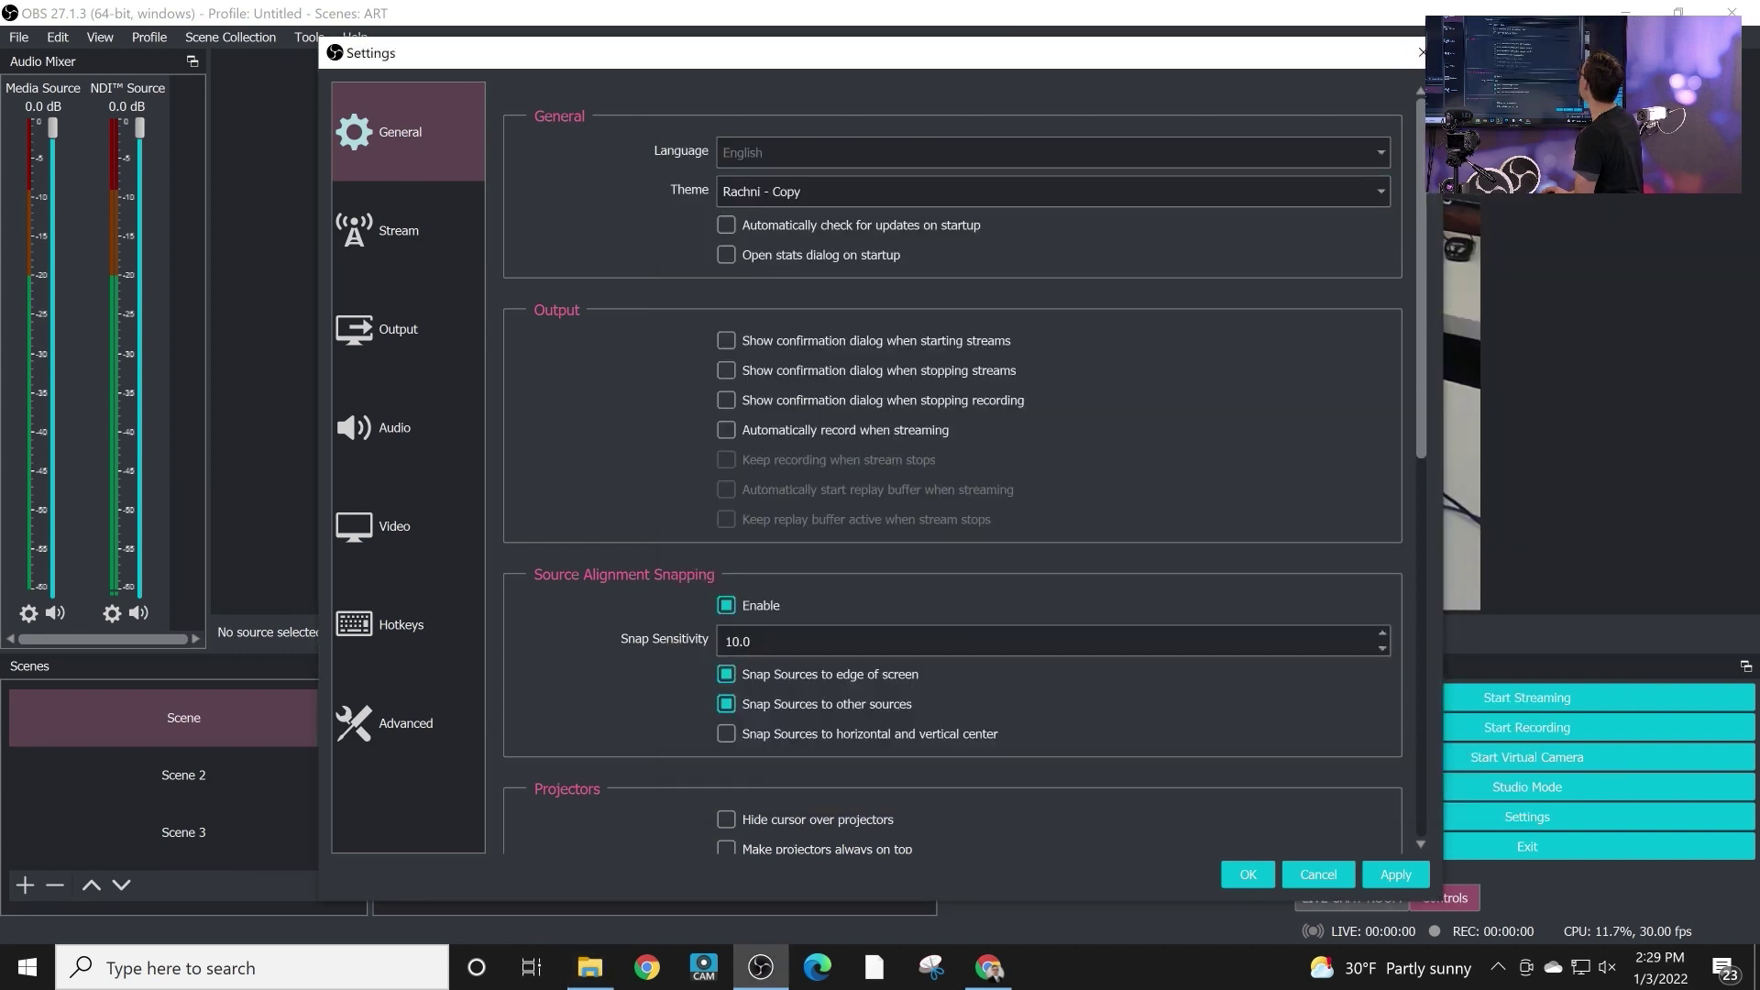
{"action": "key", "text": "alt+F4"}
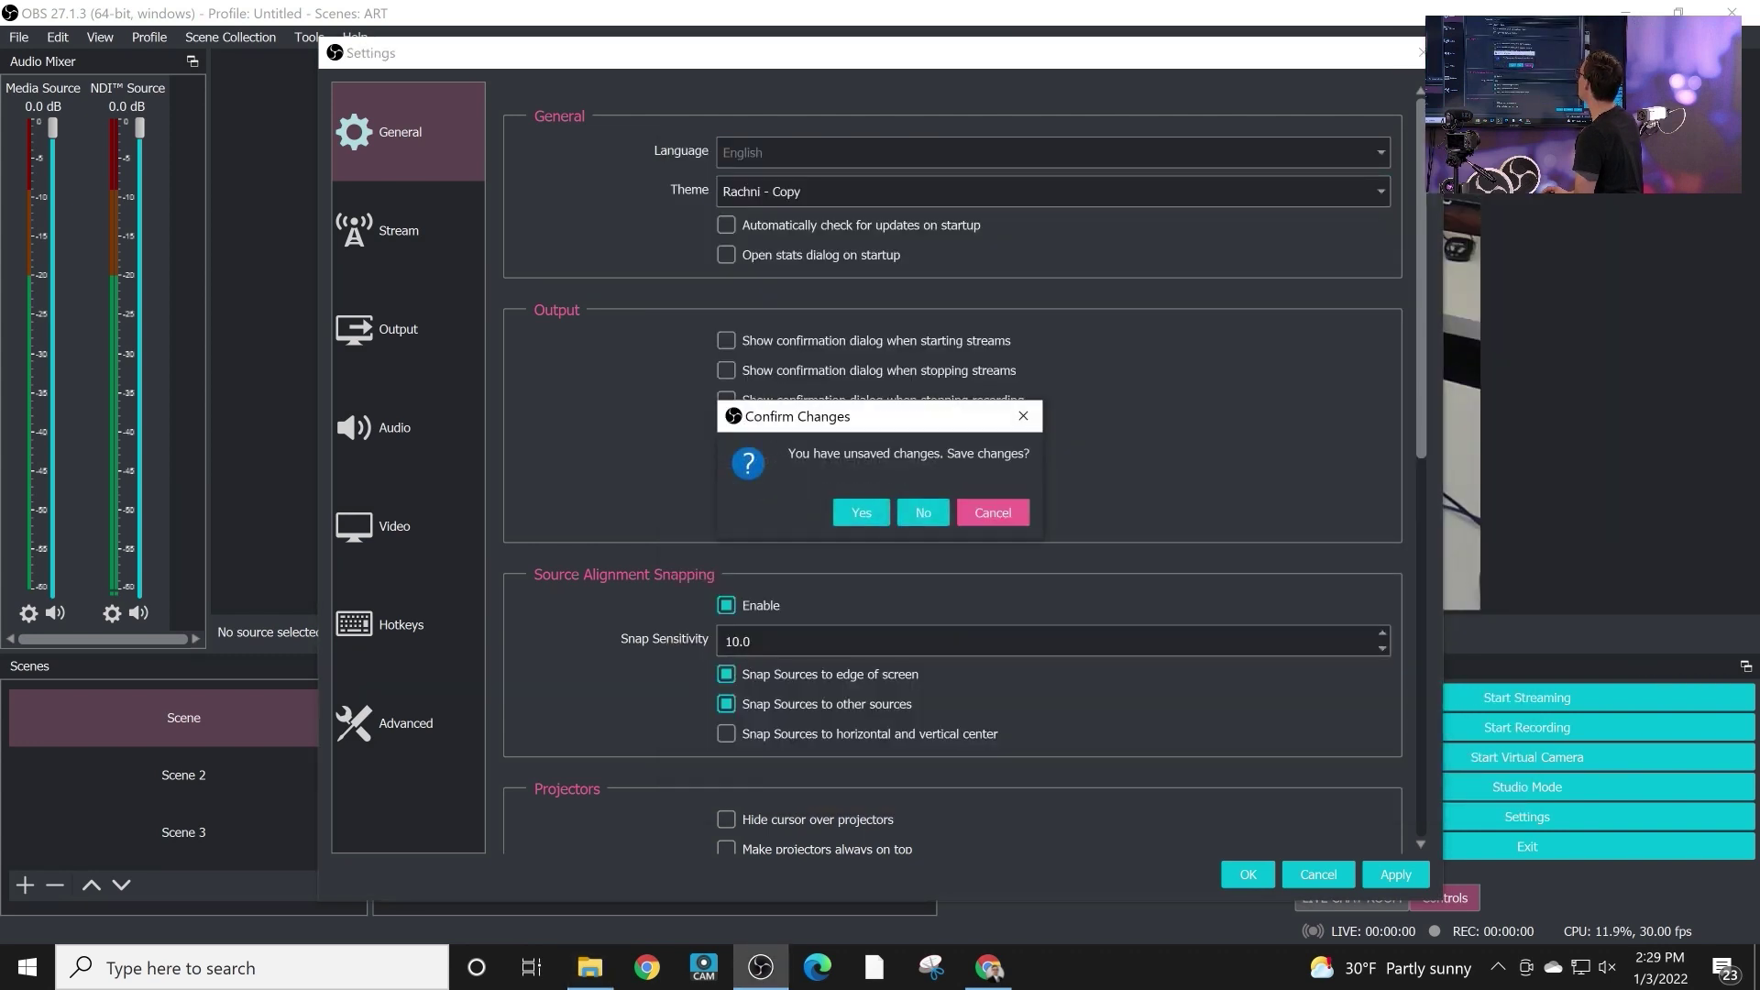
{"action": "key", "text": "Escape"}
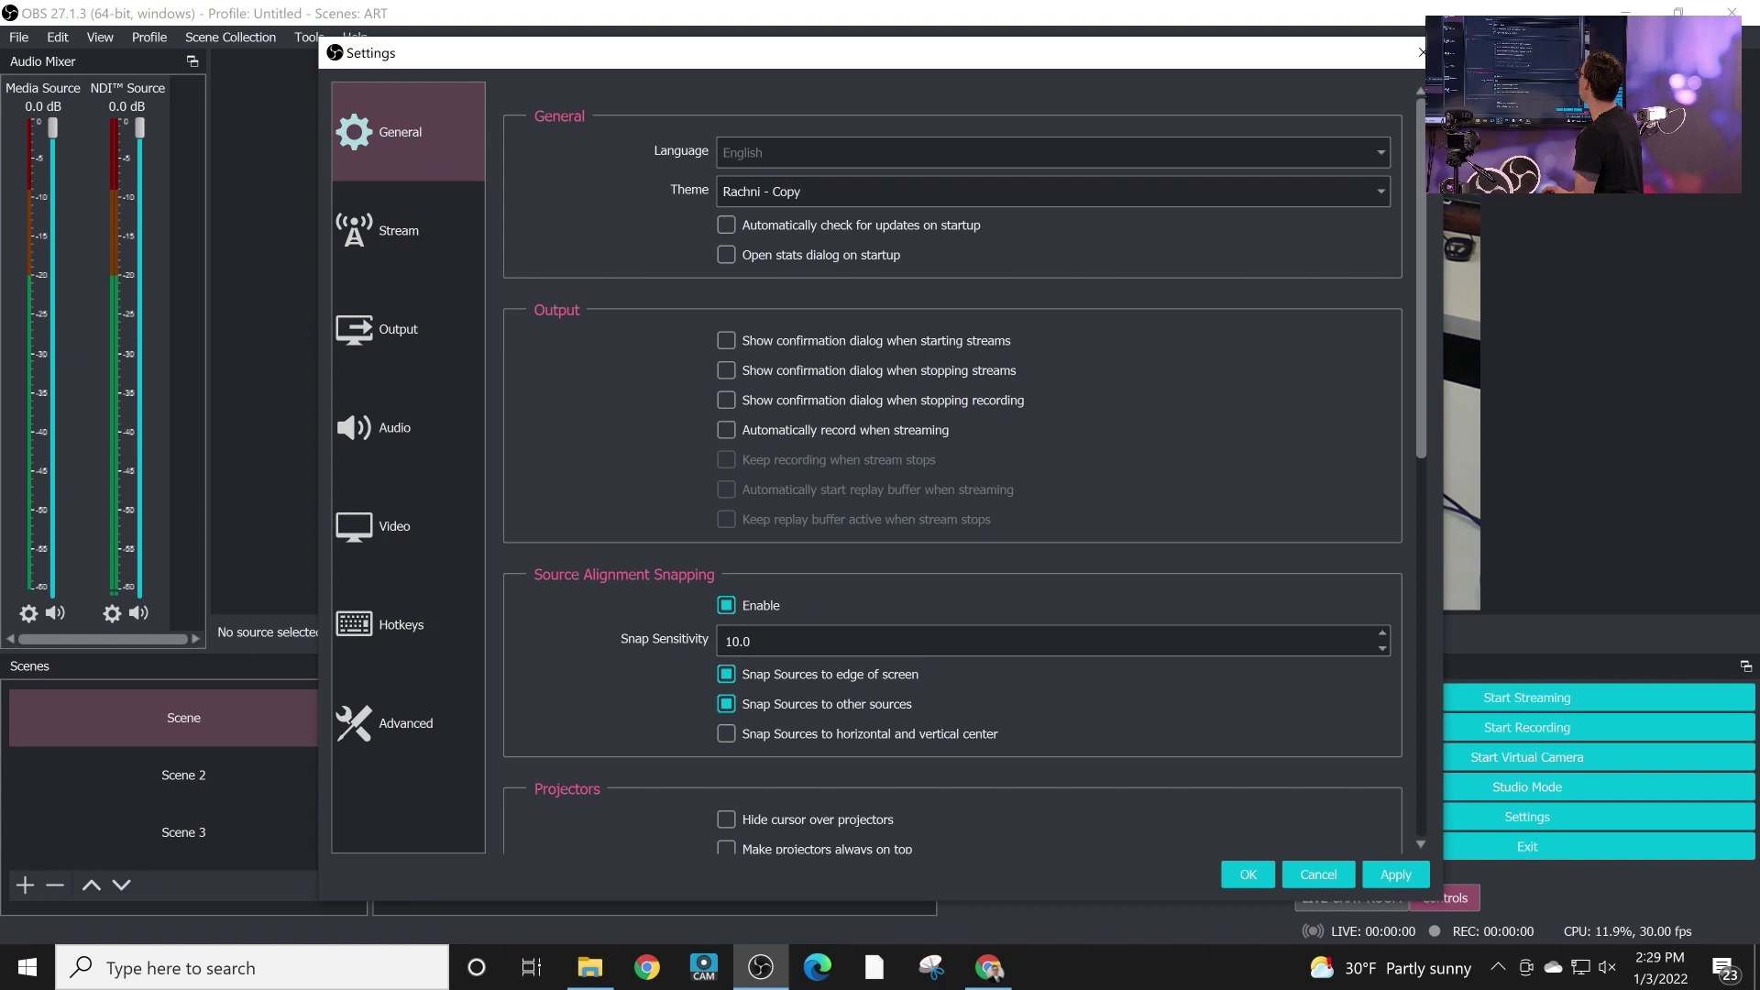
{"action": "left_click", "coordinate": [1052, 191]}
{"action": "key", "text": "Escape"}
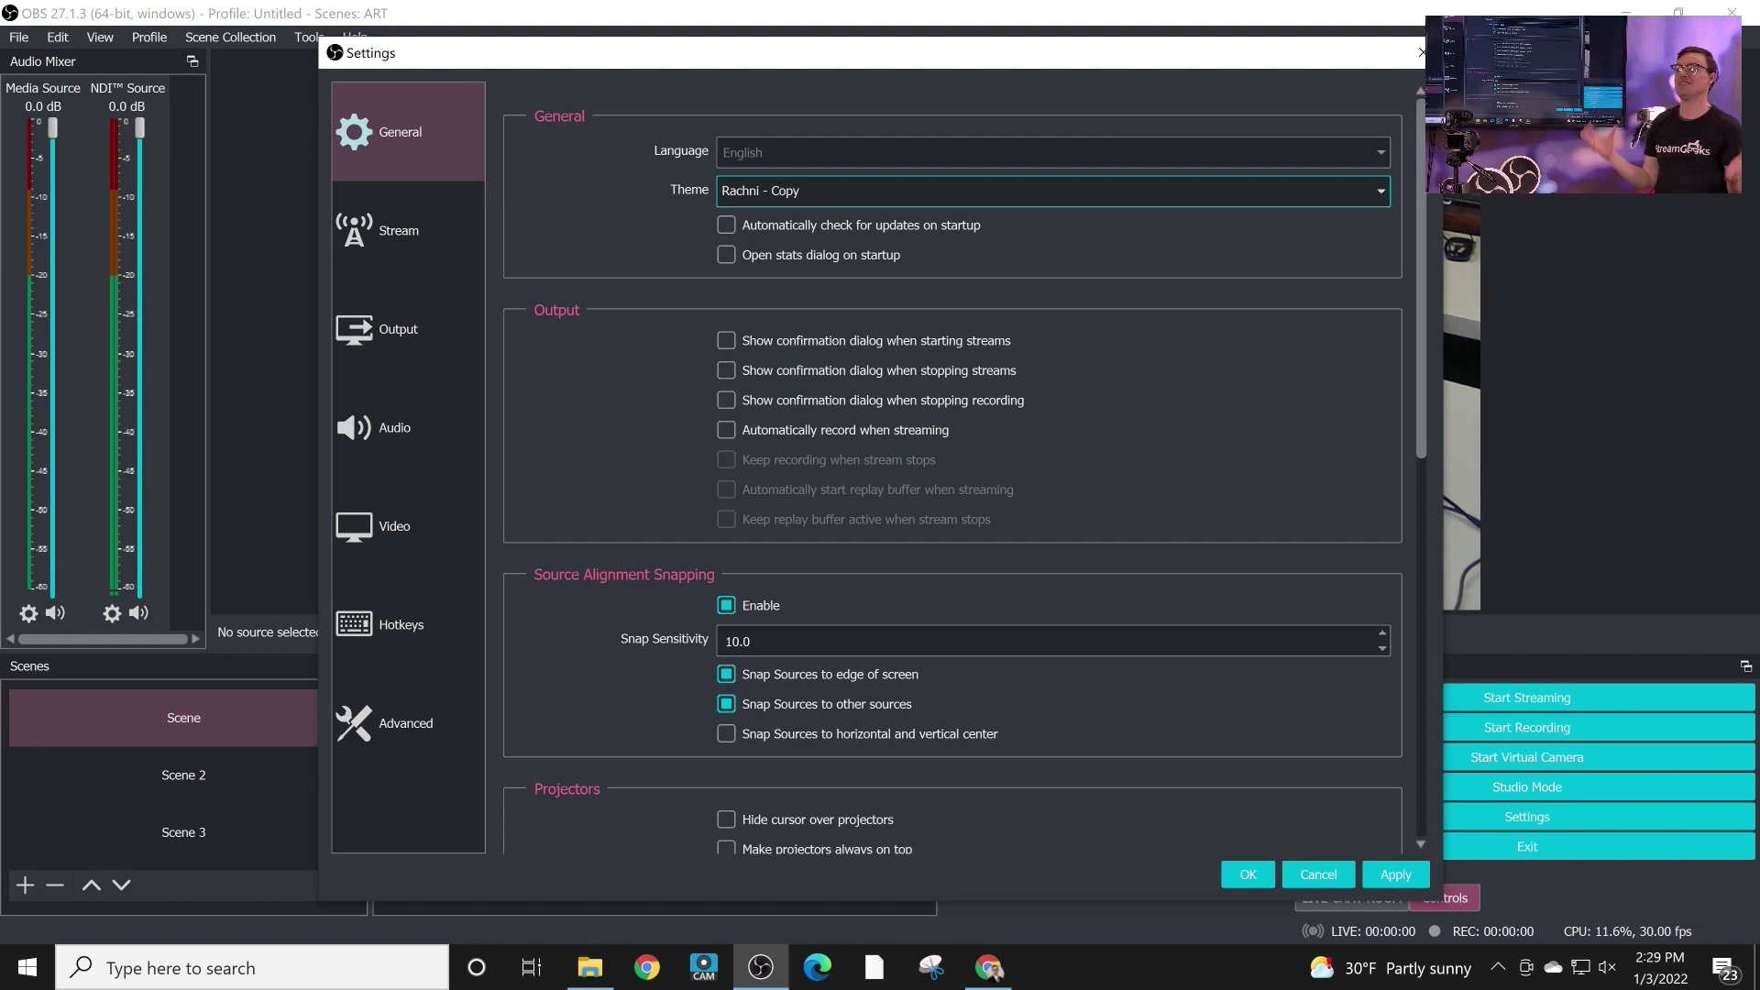
{"action": "key", "text": "Up"}
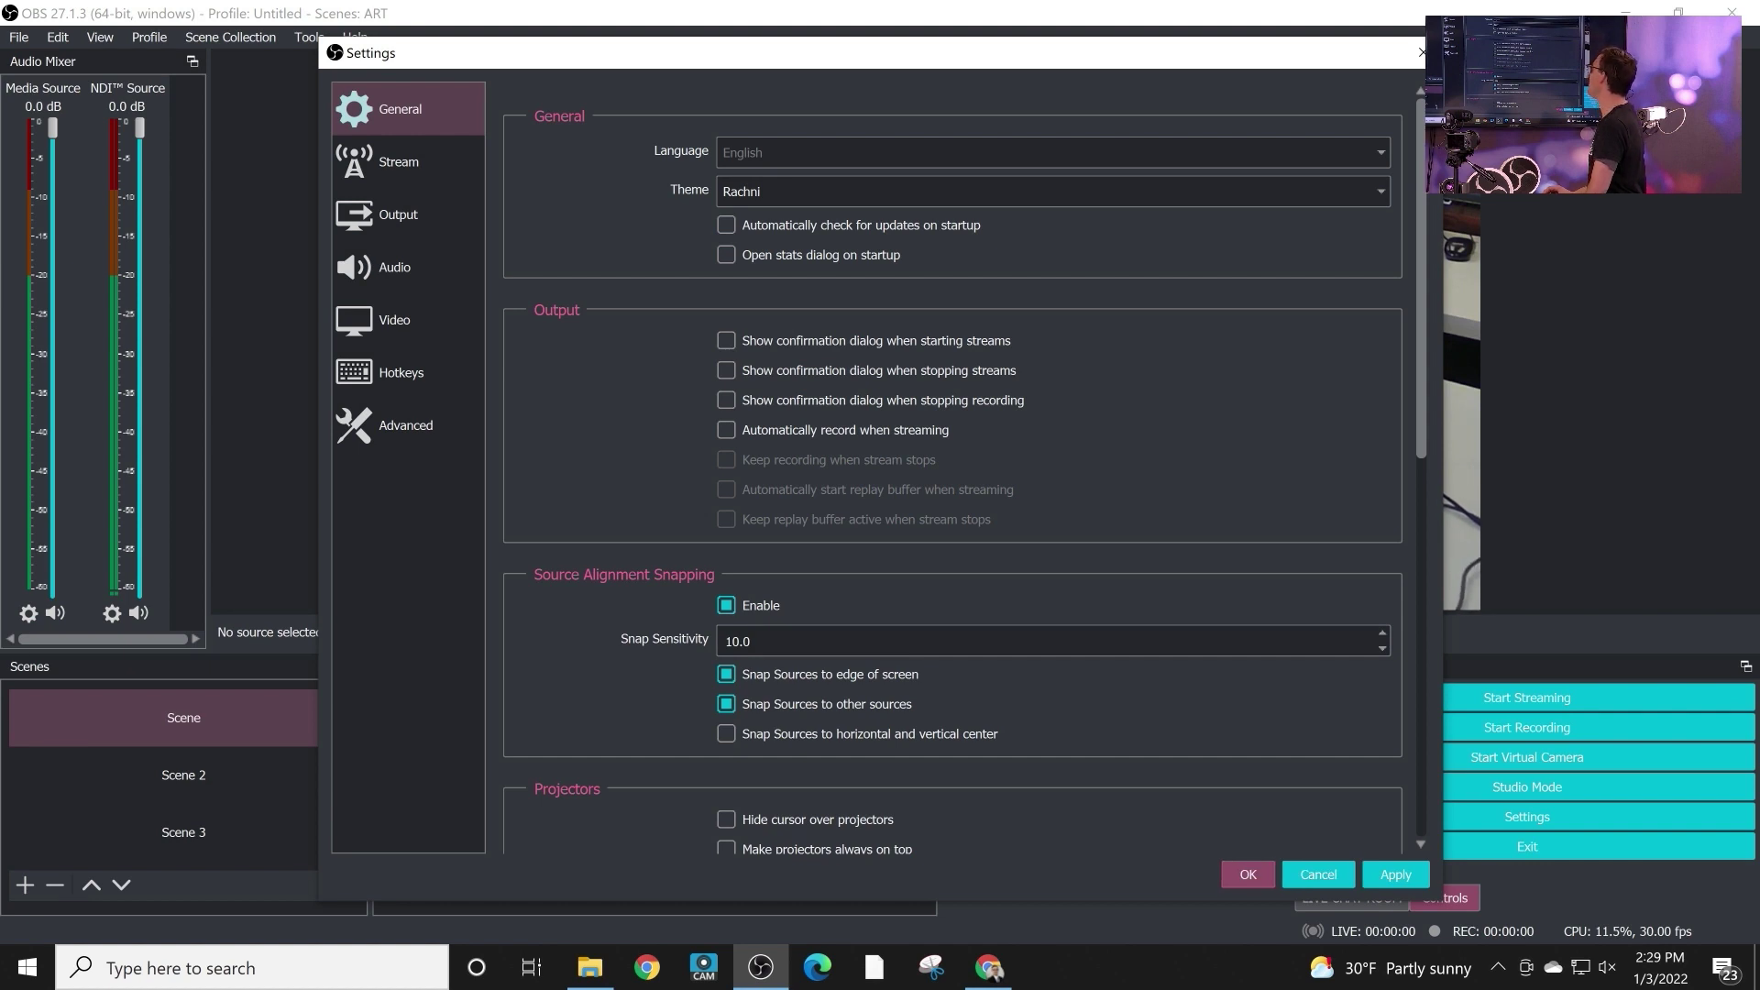
- Copy the Rachni - Copy theme file from the themes folder to the Desktop and open the Desktop copy in Sublime Text
{"action": "left_click", "coordinate": [590, 967]}
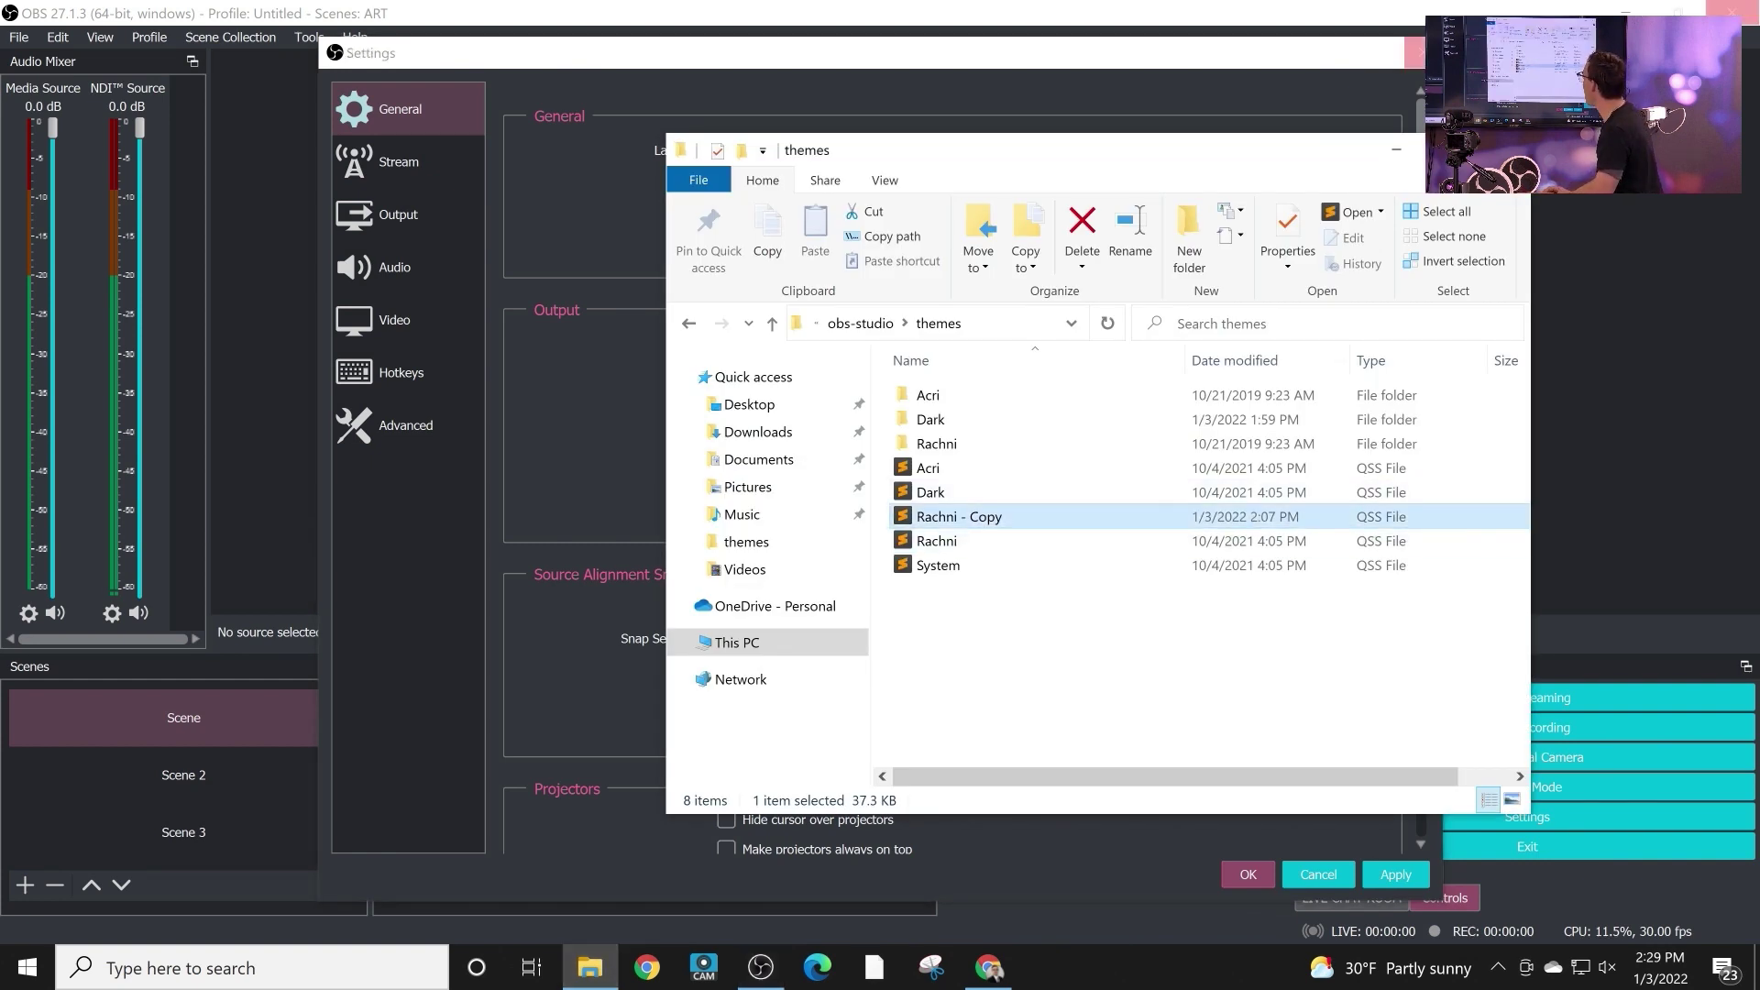
{"action": "left_click", "coordinate": [749, 404]}
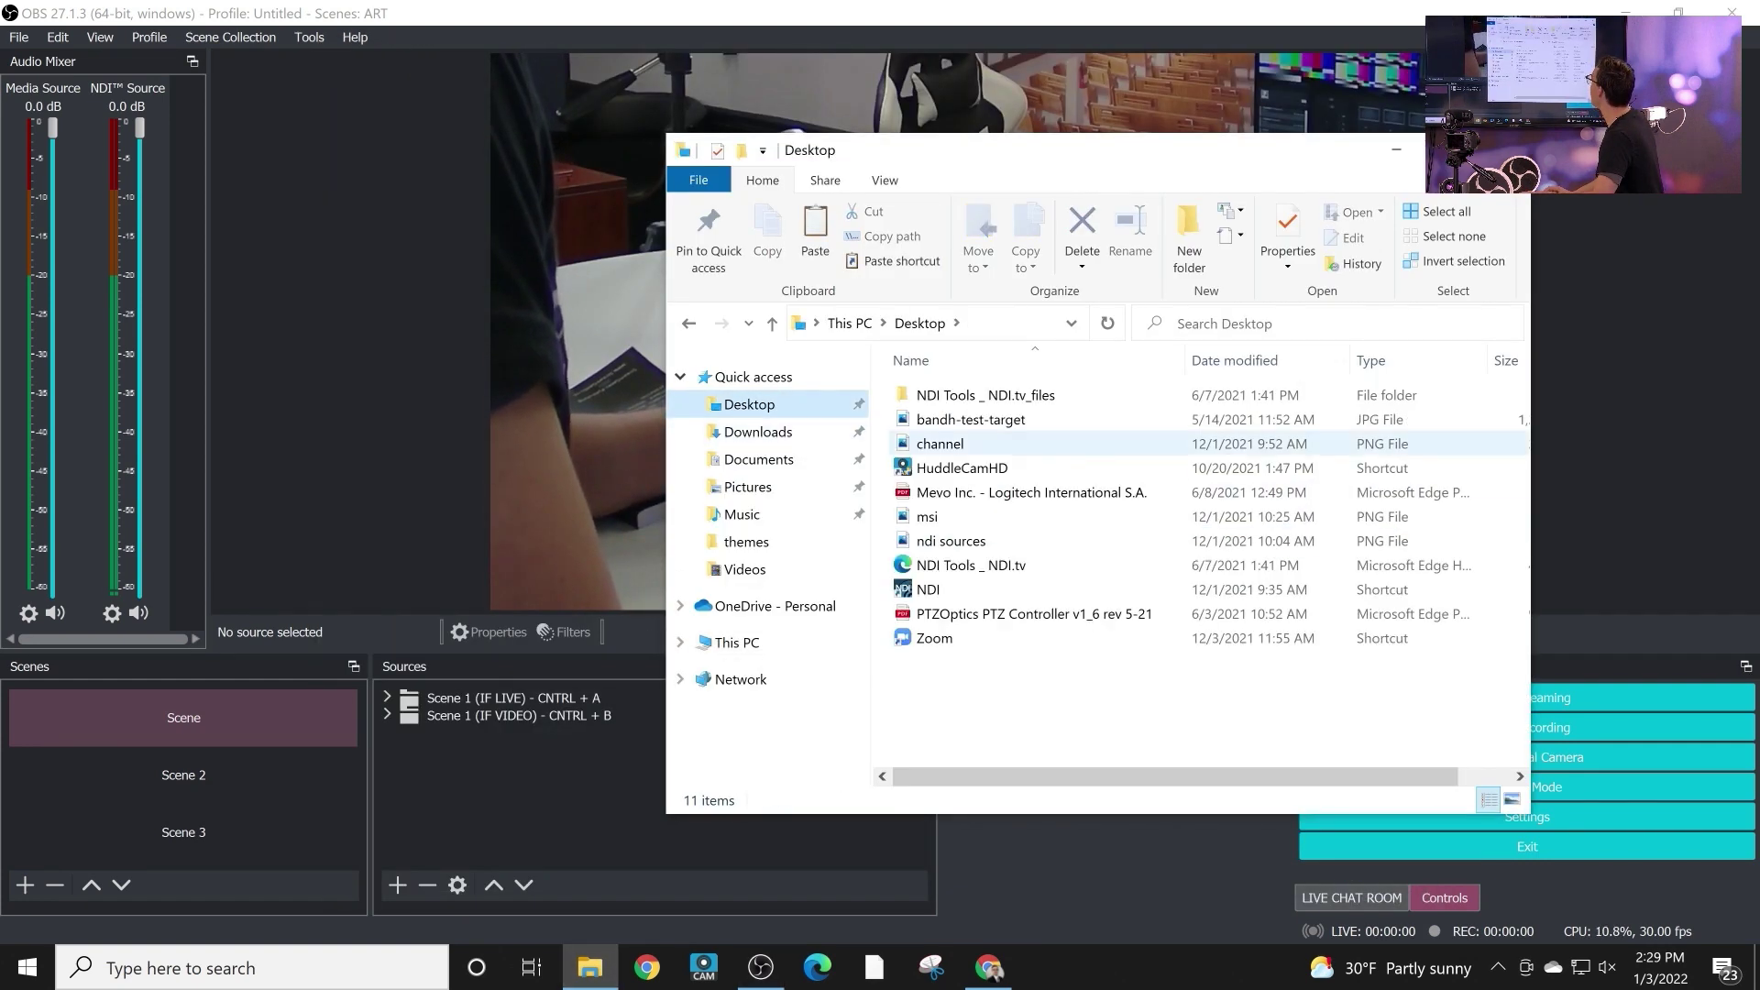
{"action": "key", "text": "ctrl+v"}
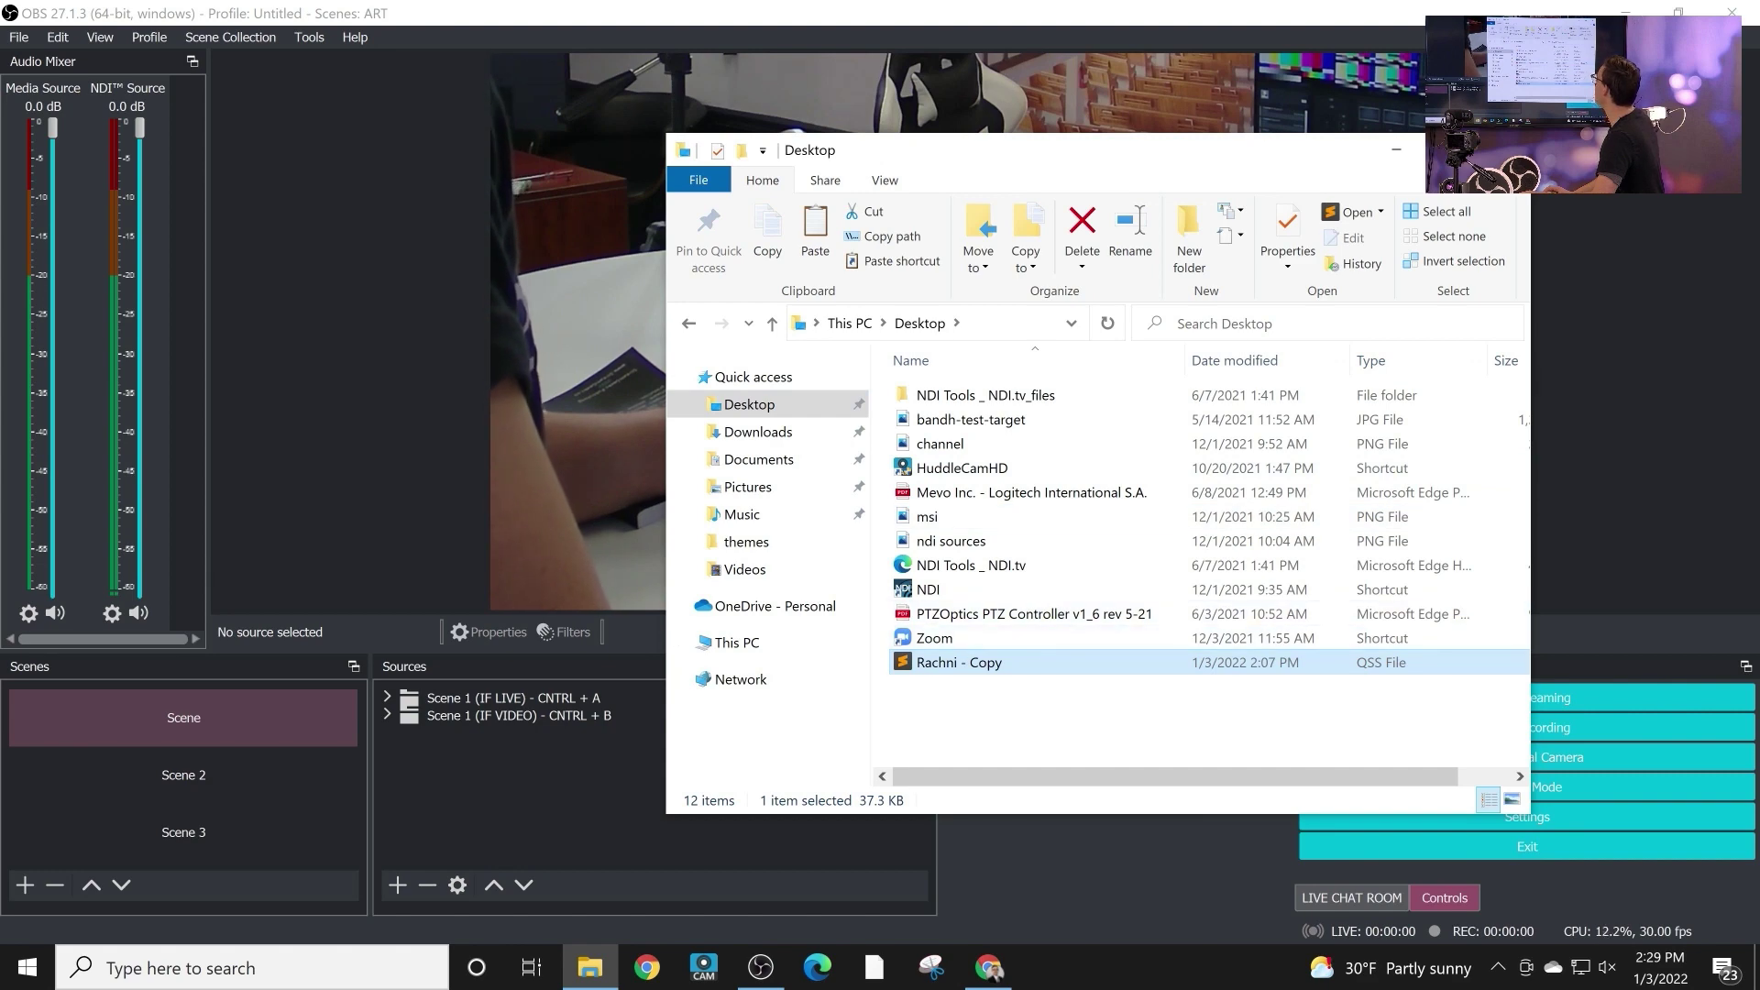
{"action": "key", "text": "Return"}
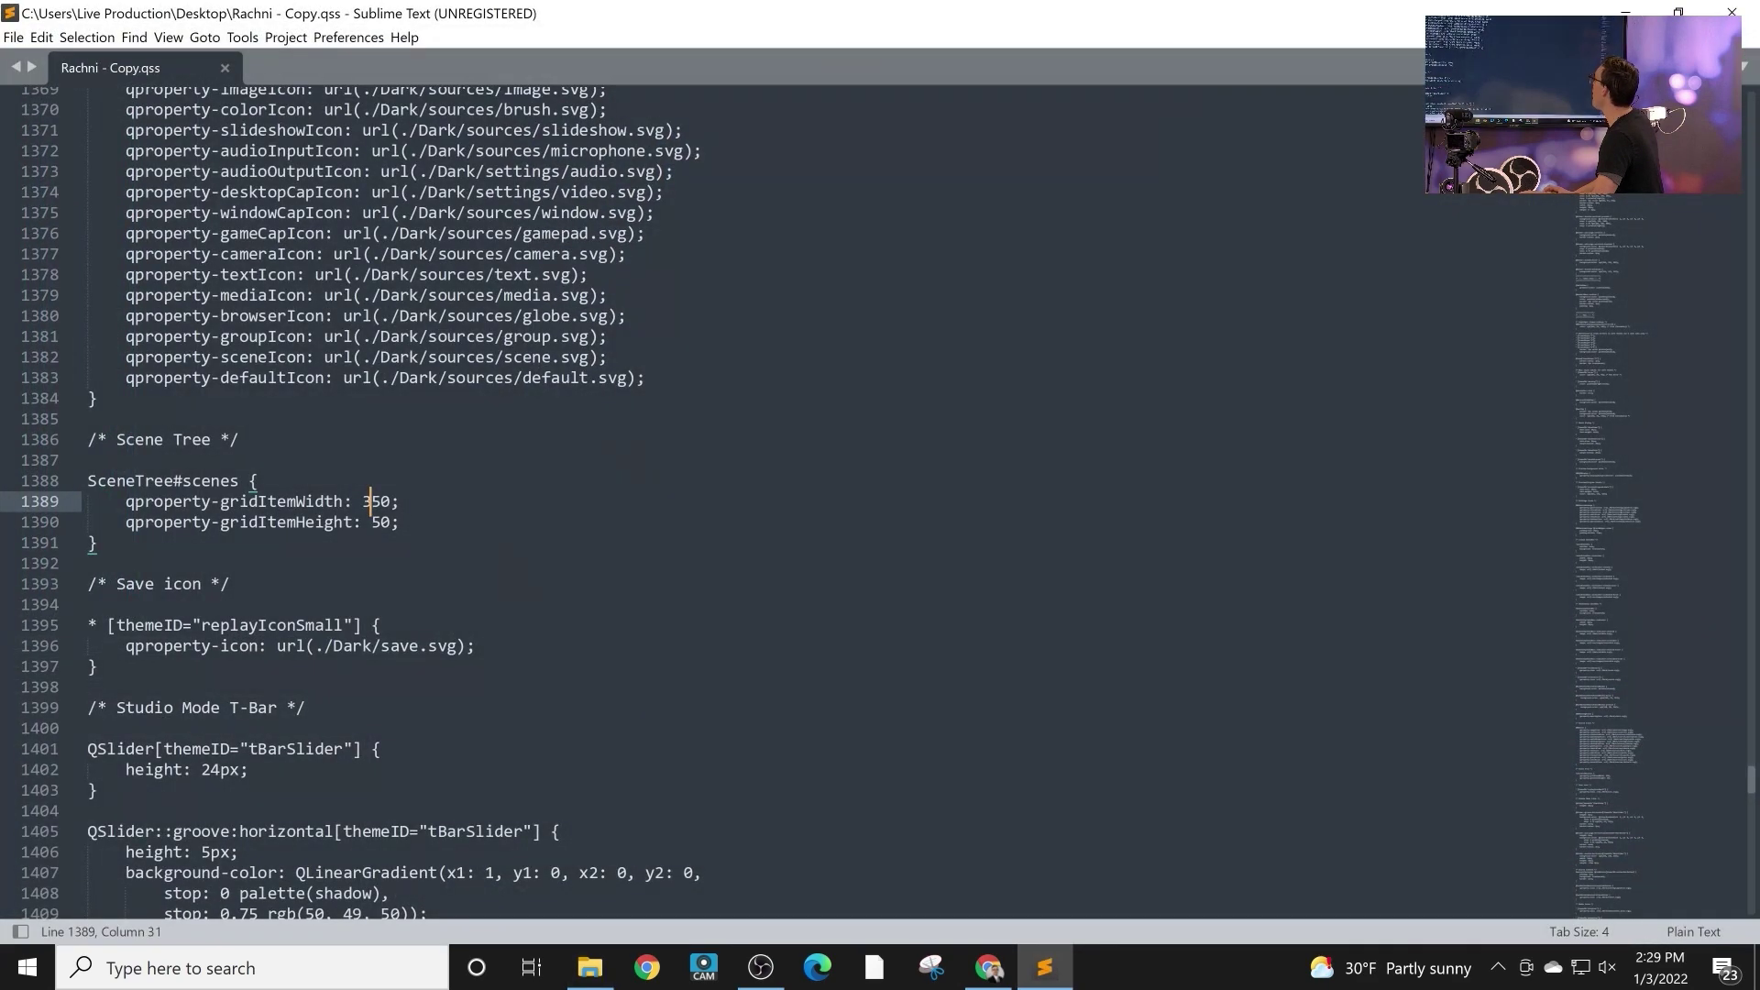
- Examine the Color Palette, Main Theme, SourceTree and General style sections of the theme file, including the RGB value of the window color
{"action": "scroll", "coordinate": [825, 505], "scroll_direction": "up", "scroll_amount": 8}
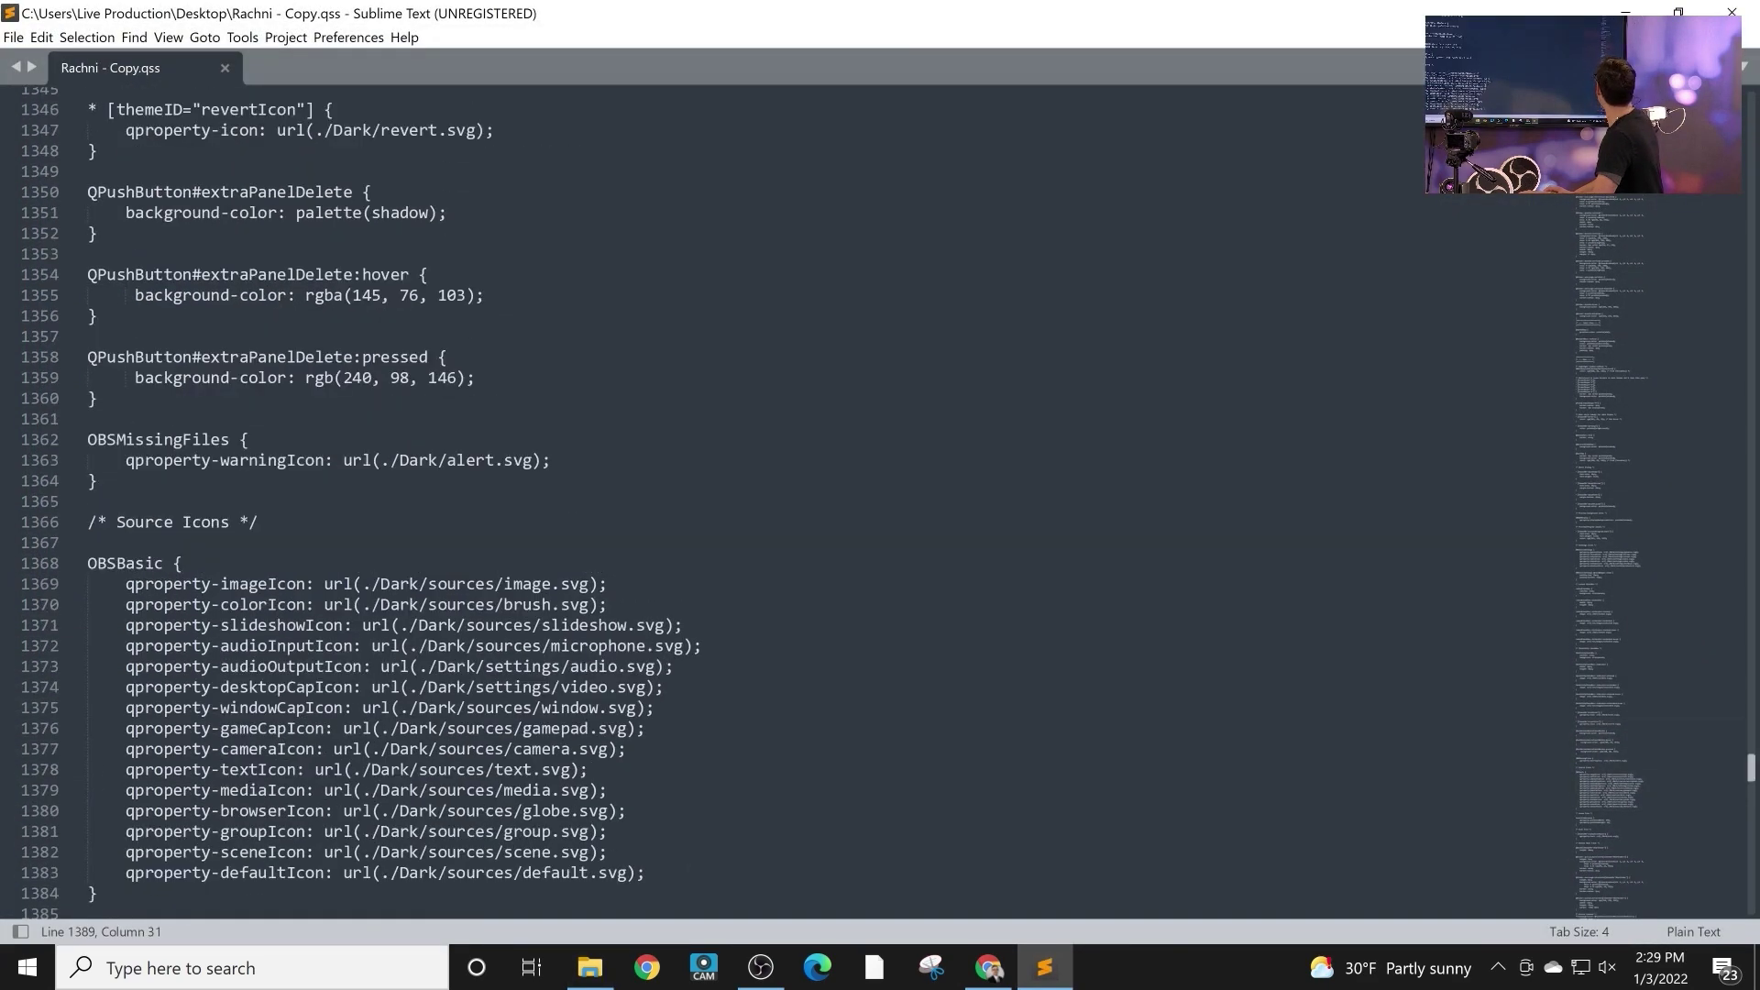
{"action": "scroll", "coordinate": [825, 504], "scroll_direction": "up", "scroll_amount": 20}
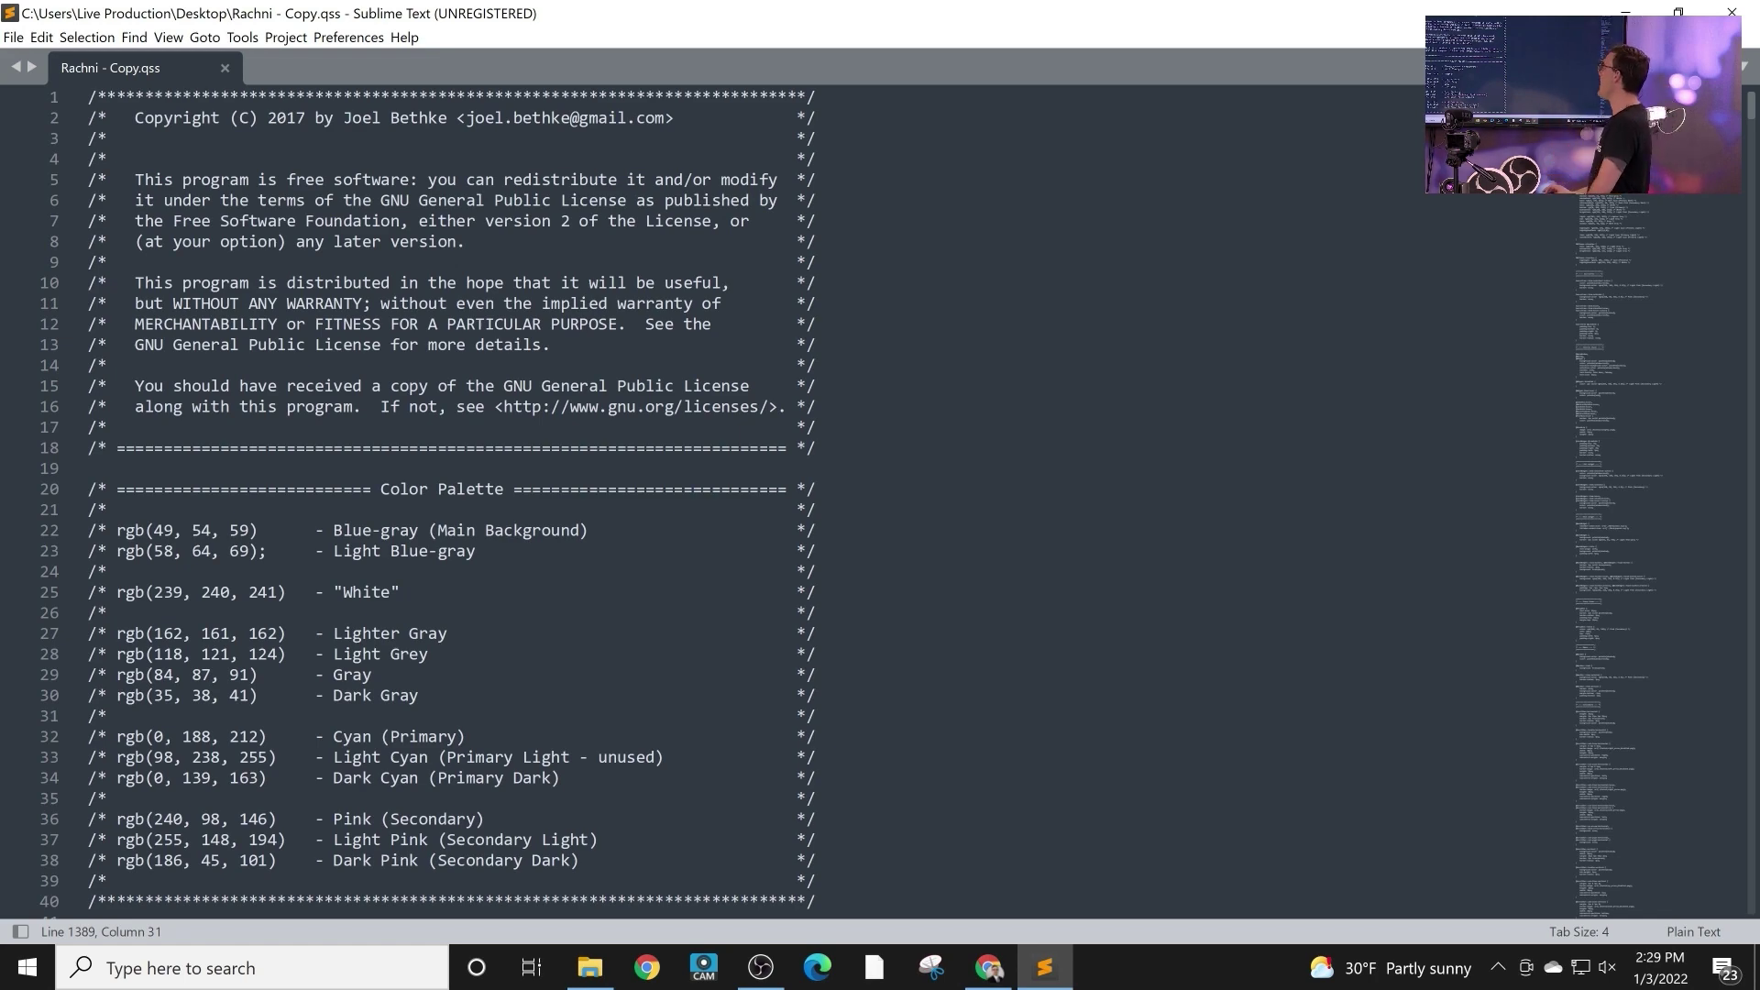
{"action": "scroll", "coordinate": [826, 504], "scroll_direction": "down", "scroll_amount": 7}
{"action": "scroll", "coordinate": [825, 504], "scroll_direction": "down", "scroll_amount": 4}
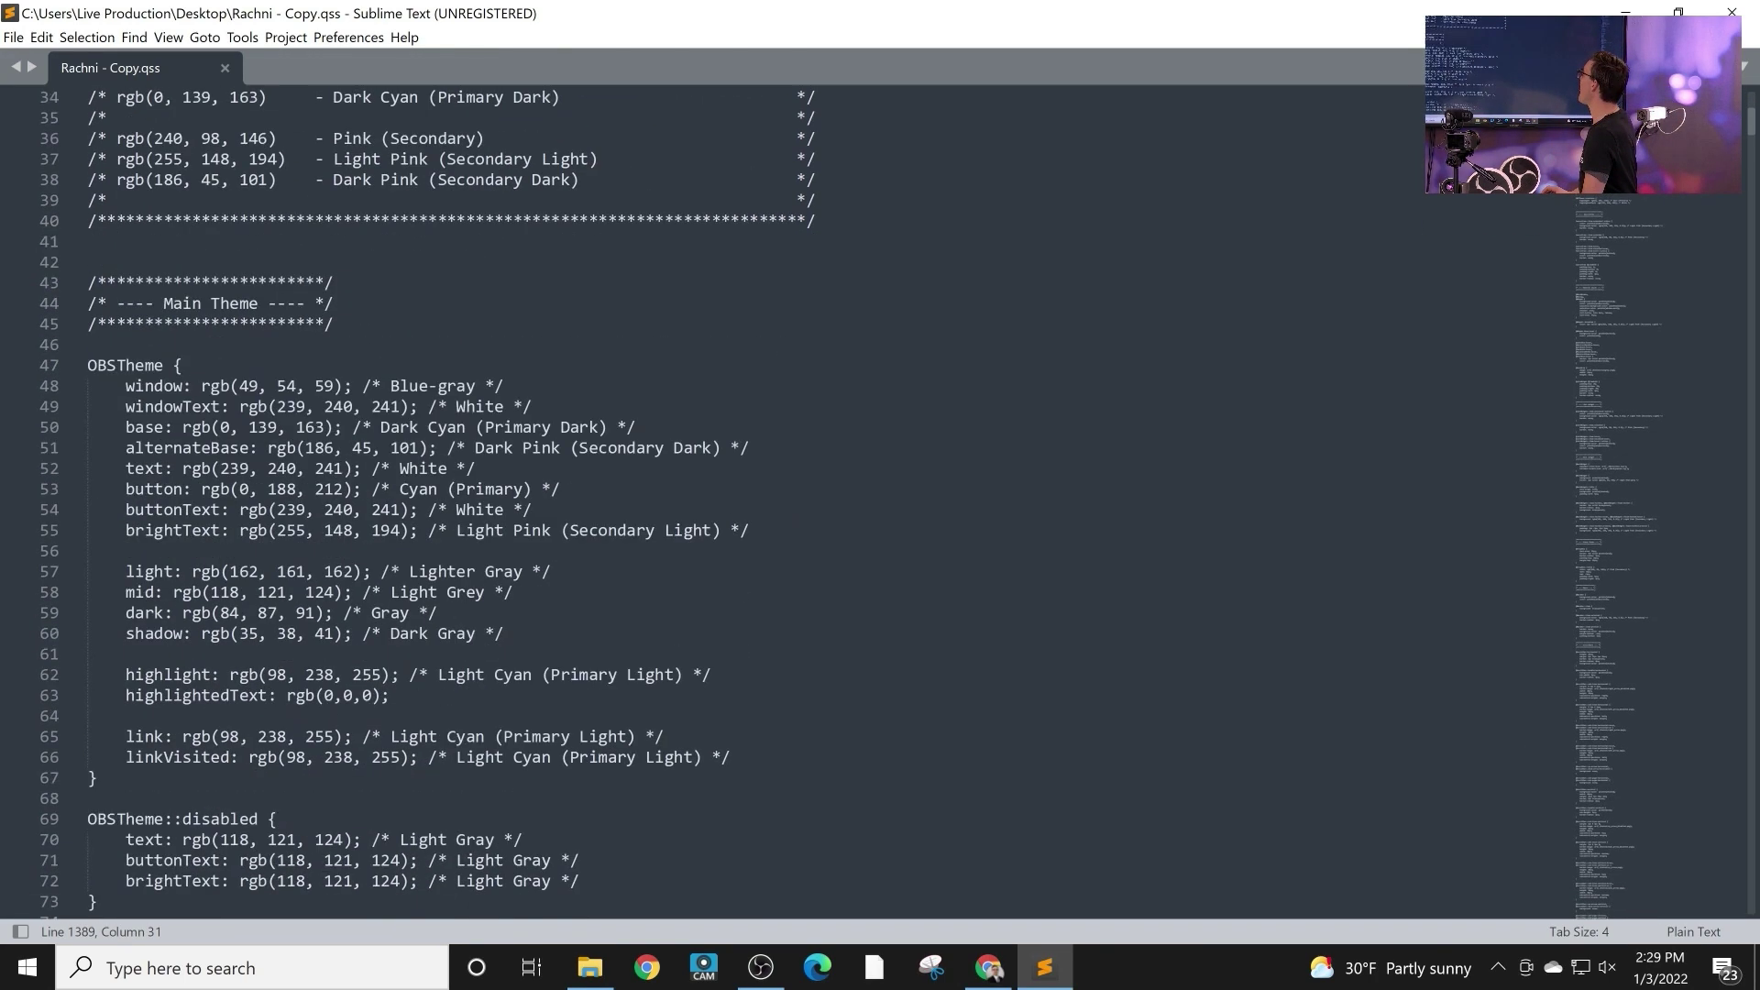
{"action": "scroll", "coordinate": [825, 505], "scroll_direction": "down", "scroll_amount": 1}
{"action": "scroll", "coordinate": [825, 504], "scroll_direction": "up", "scroll_amount": 1}
{"action": "double_click", "coordinate": [247, 386]}
{"action": "key", "text": "Right"}
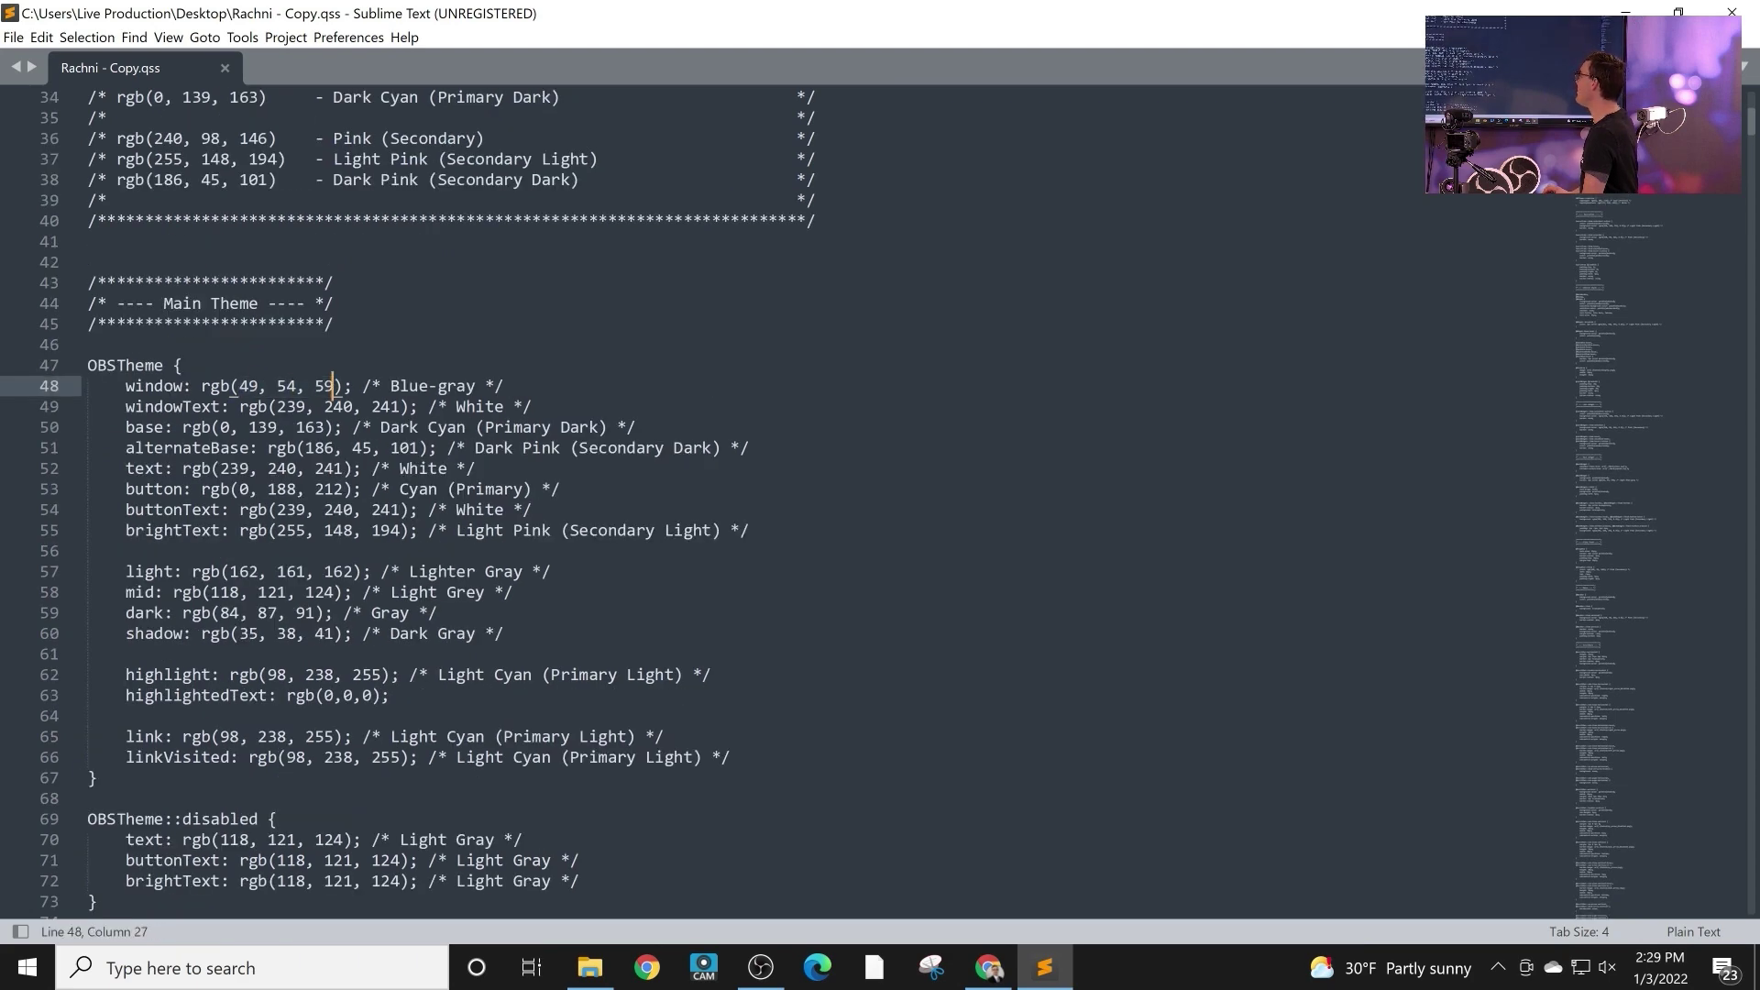
{"action": "left_click_drag", "start_coordinate": [314, 386], "coordinate": [246, 406]}
{"action": "left_click", "coordinate": [248, 386]}
{"action": "scroll", "coordinate": [247, 386], "scroll_direction": "down", "scroll_amount": 5}
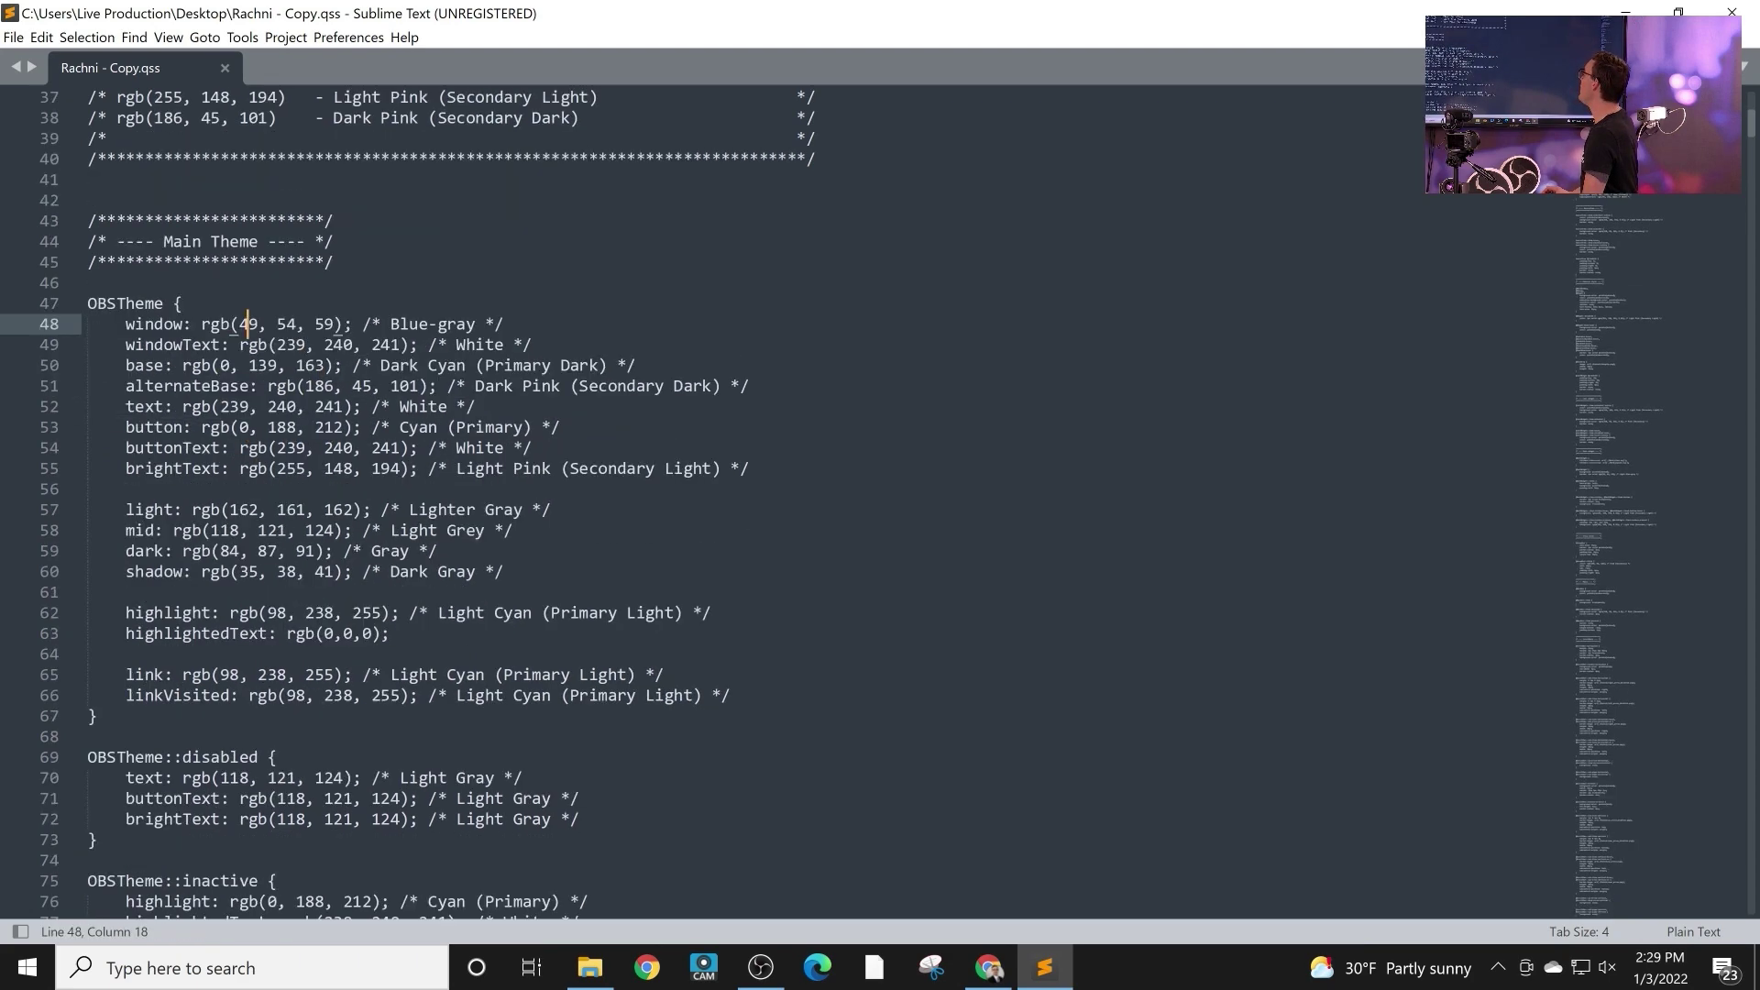
{"action": "scroll", "coordinate": [247, 386], "scroll_direction": "down", "scroll_amount": 7}
{"action": "scroll", "coordinate": [789, 504], "scroll_direction": "down", "scroll_amount": 3}
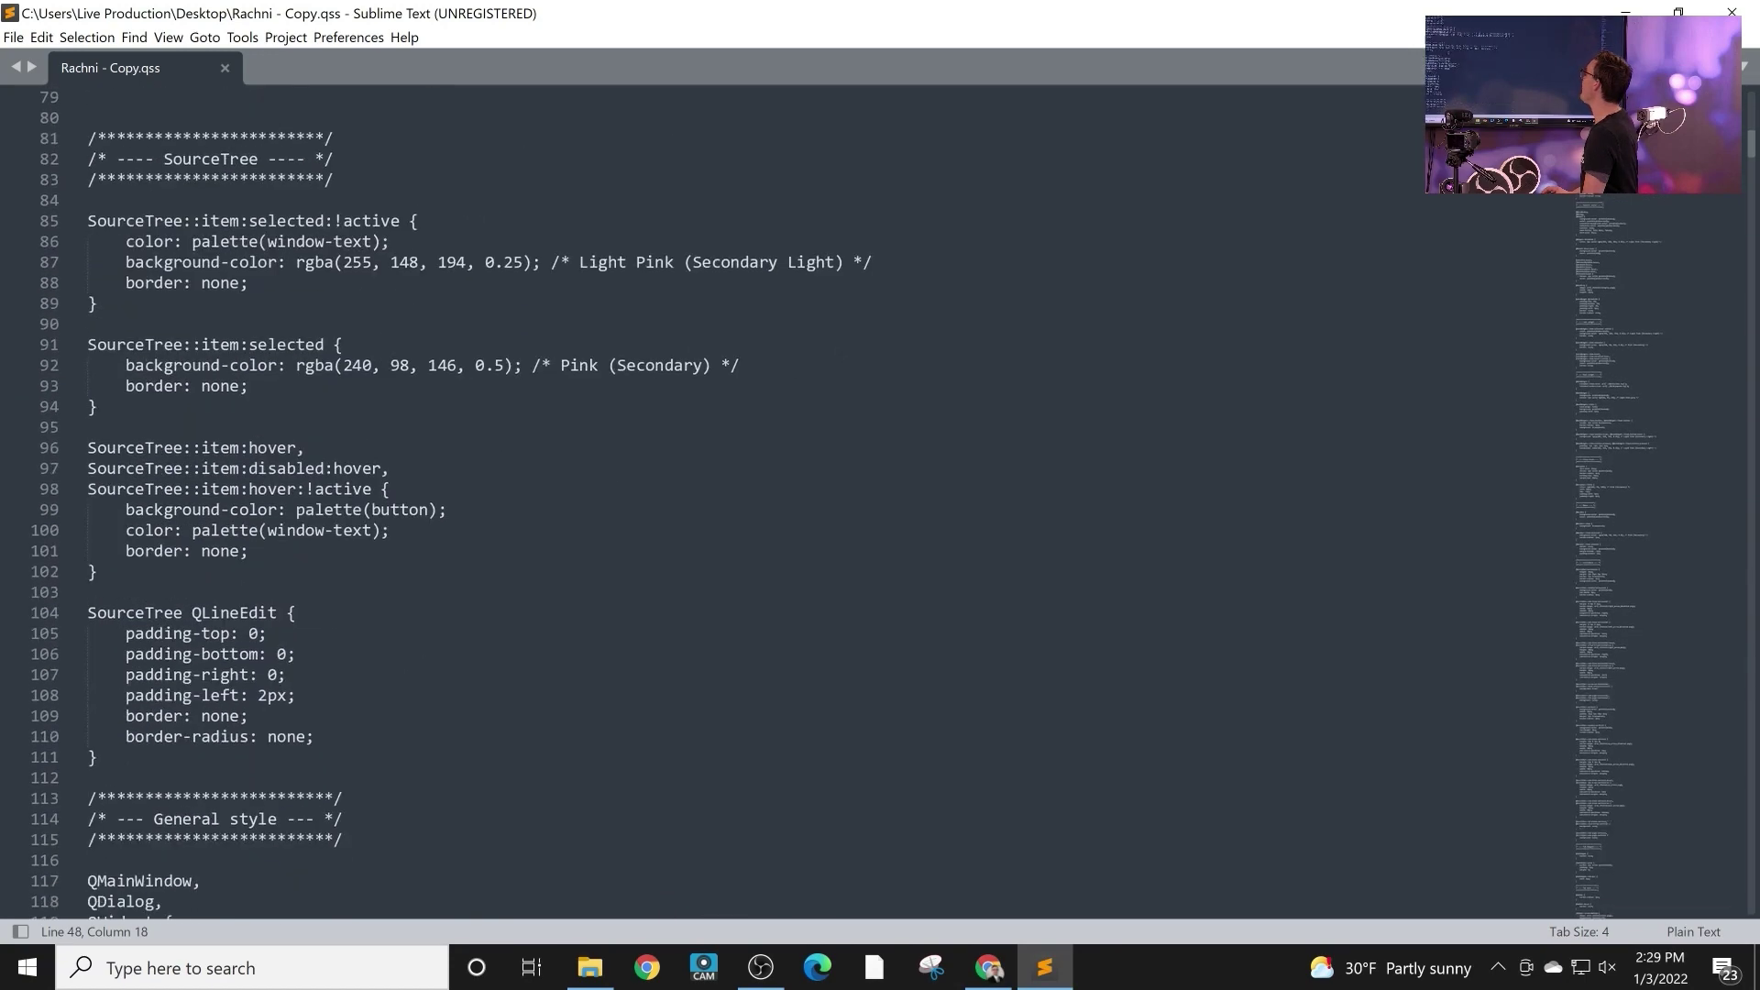
{"action": "scroll", "coordinate": [789, 504], "scroll_direction": "down", "scroll_amount": 14}
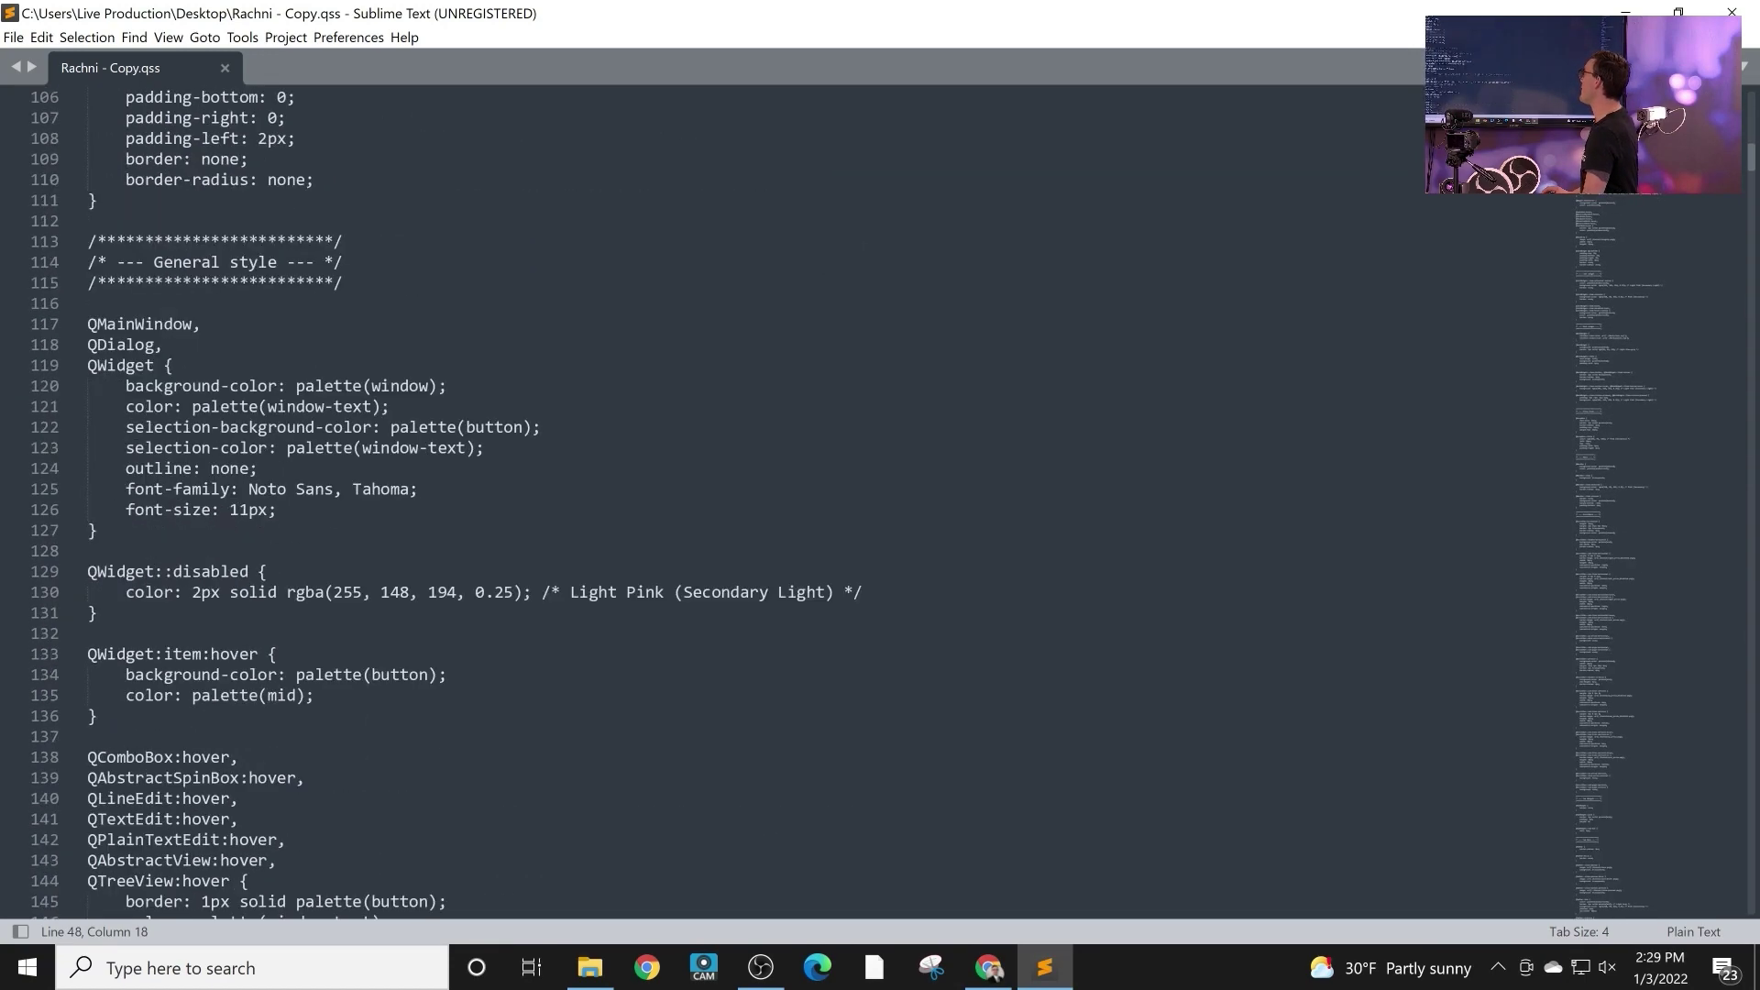
- Find the Scene Tree block by searching for "scene" and set its qproperty-gridItemWidth to 250 and qproperty-gridItemHeight to 100
{"action": "key", "text": "ctrl+f"}
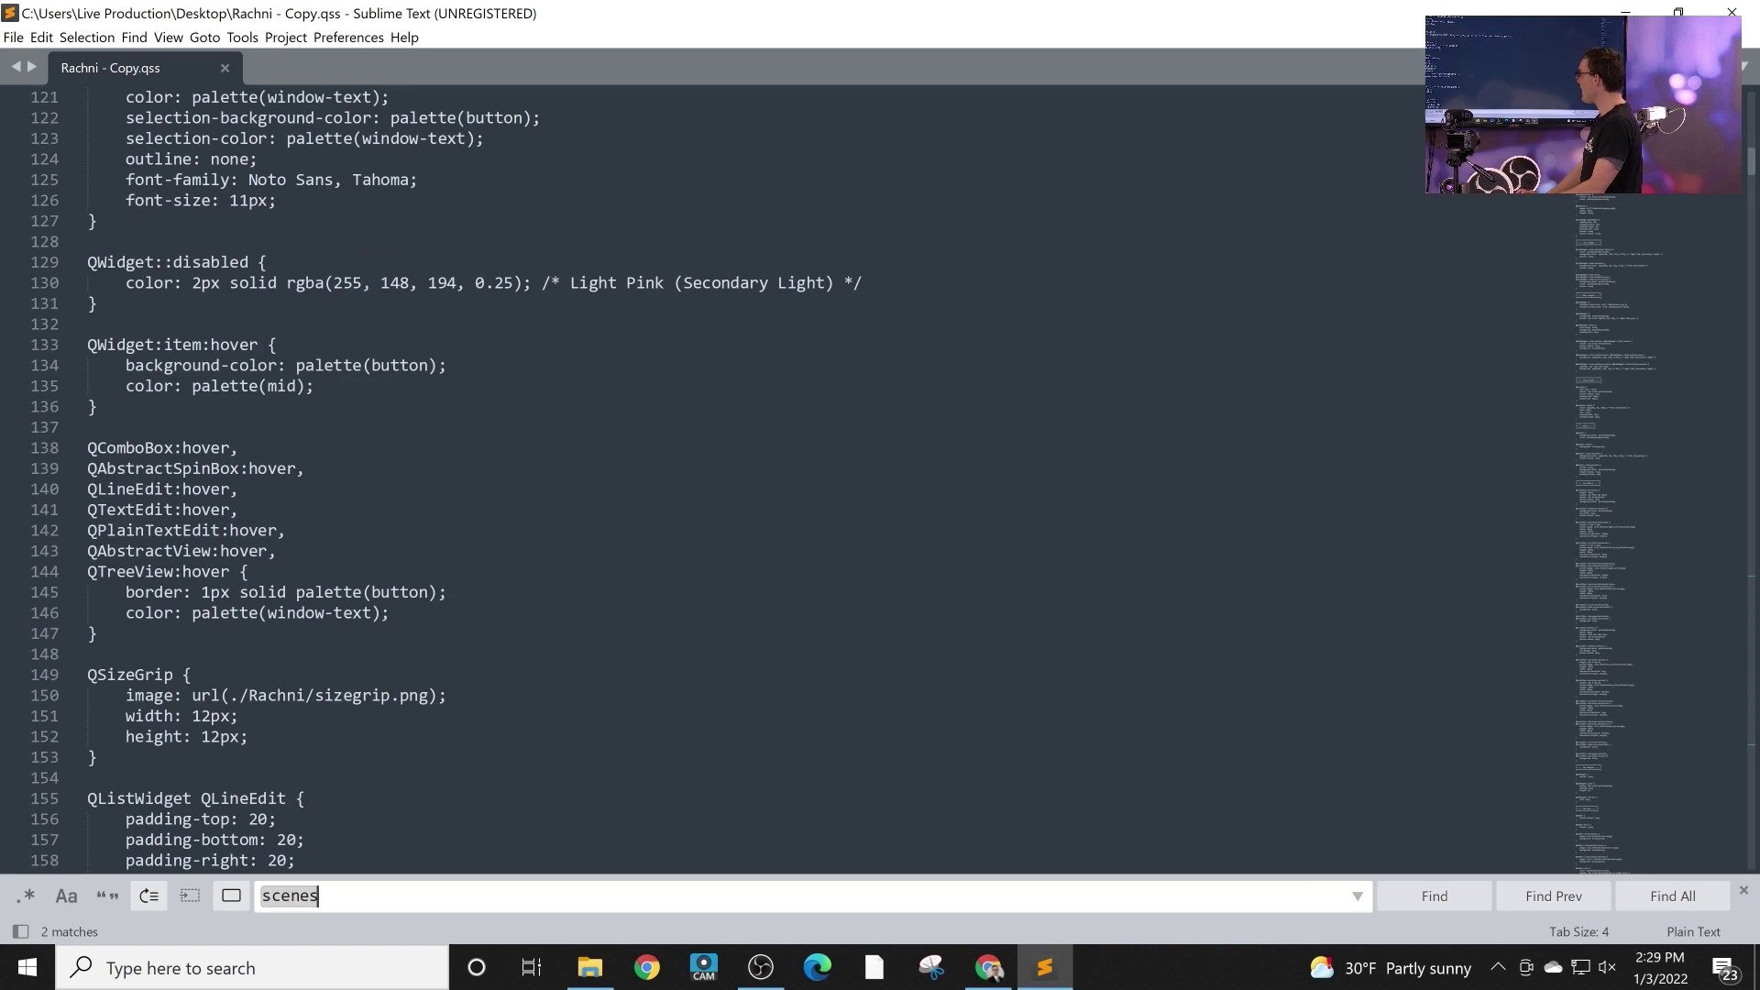
{"action": "type", "text": "scene"}
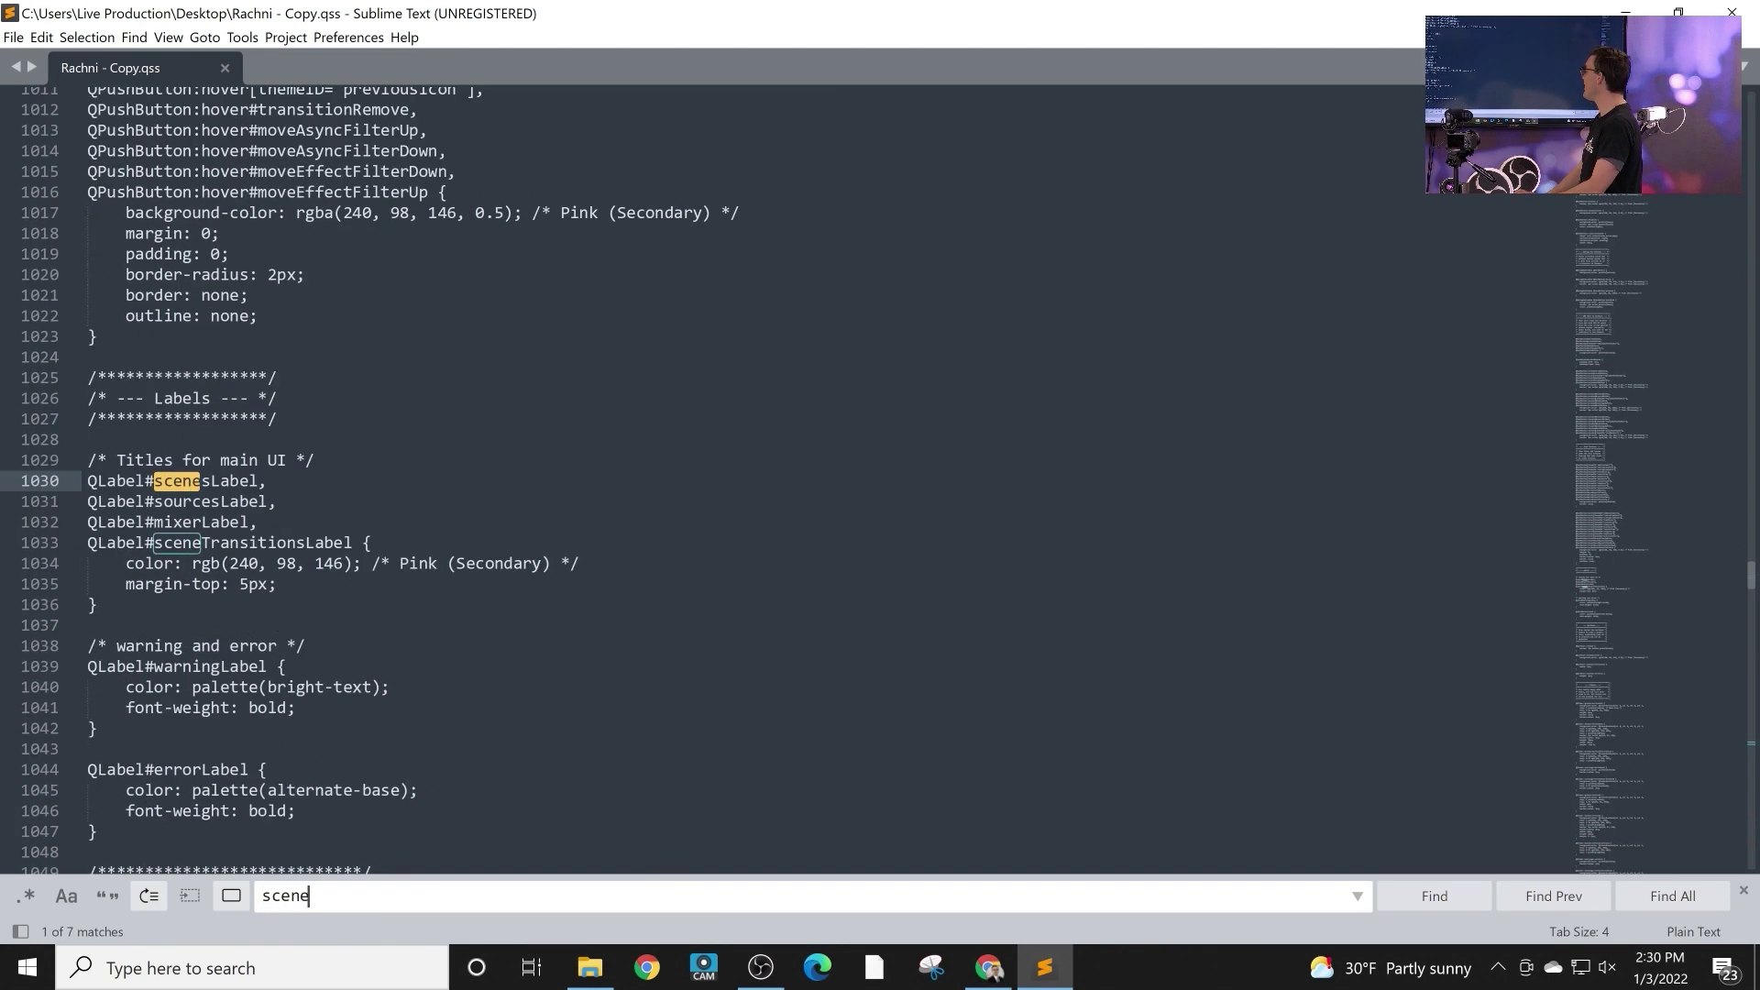
{"action": "key", "text": "Return"}
{"action": "key", "text": "Return"}
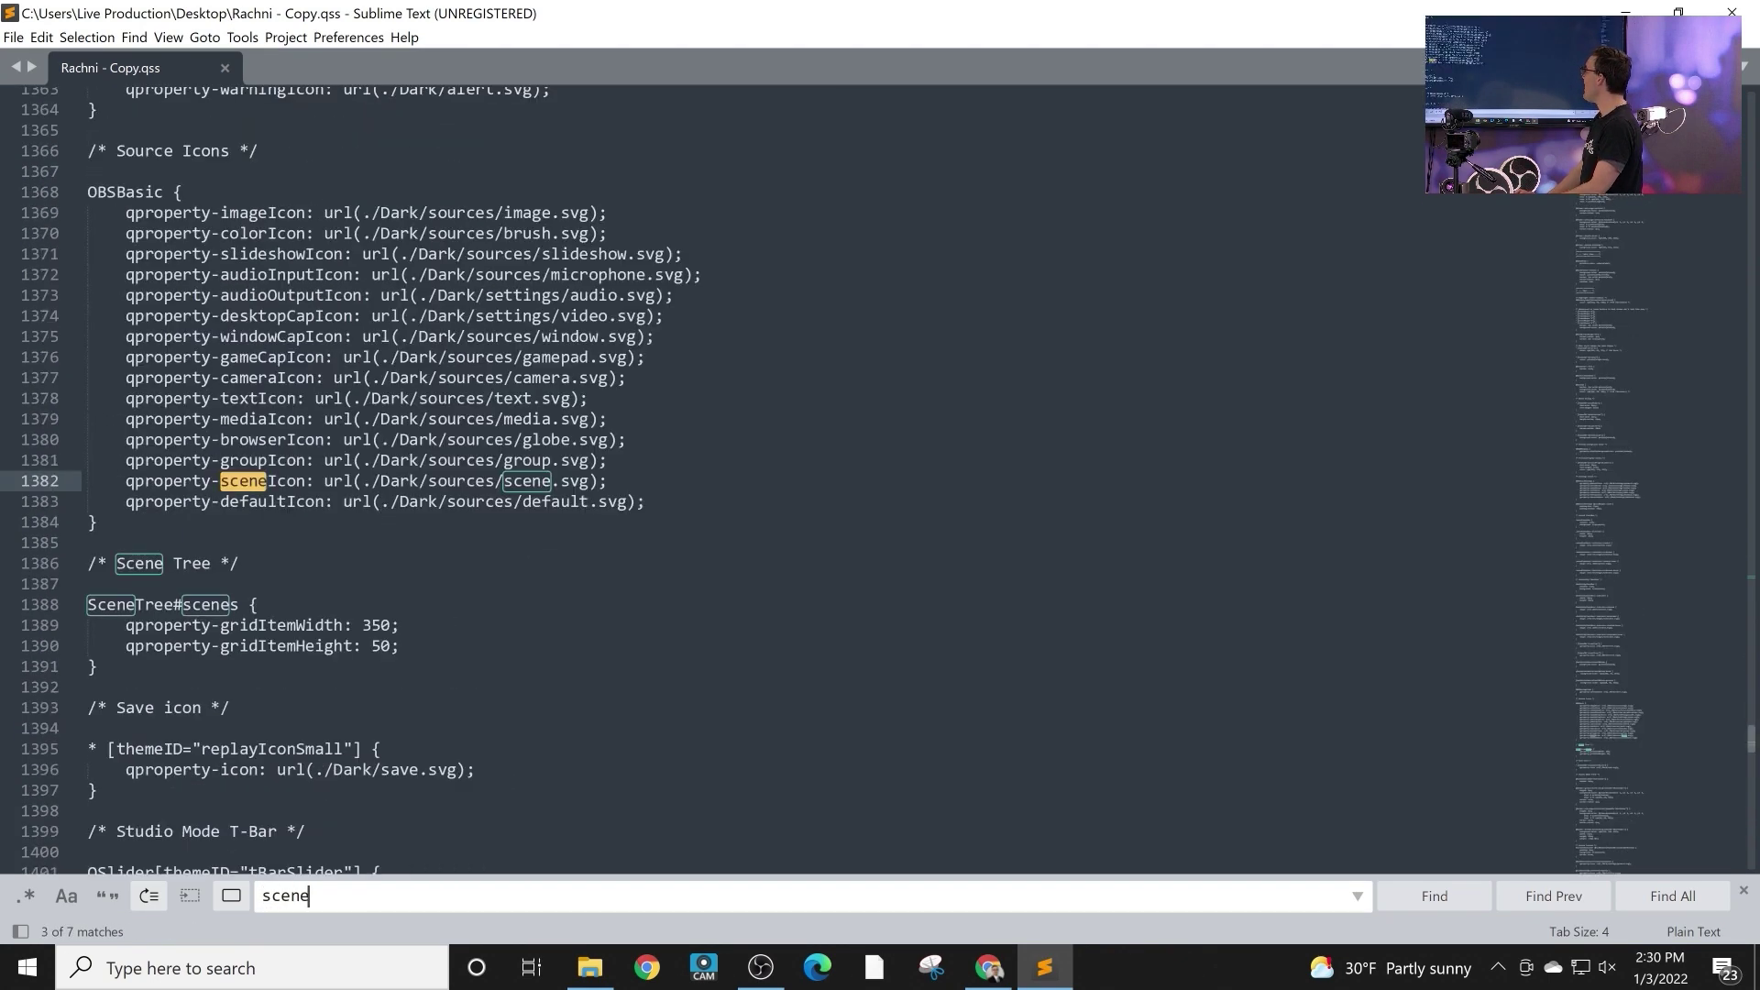
{"action": "key", "text": "Return"}
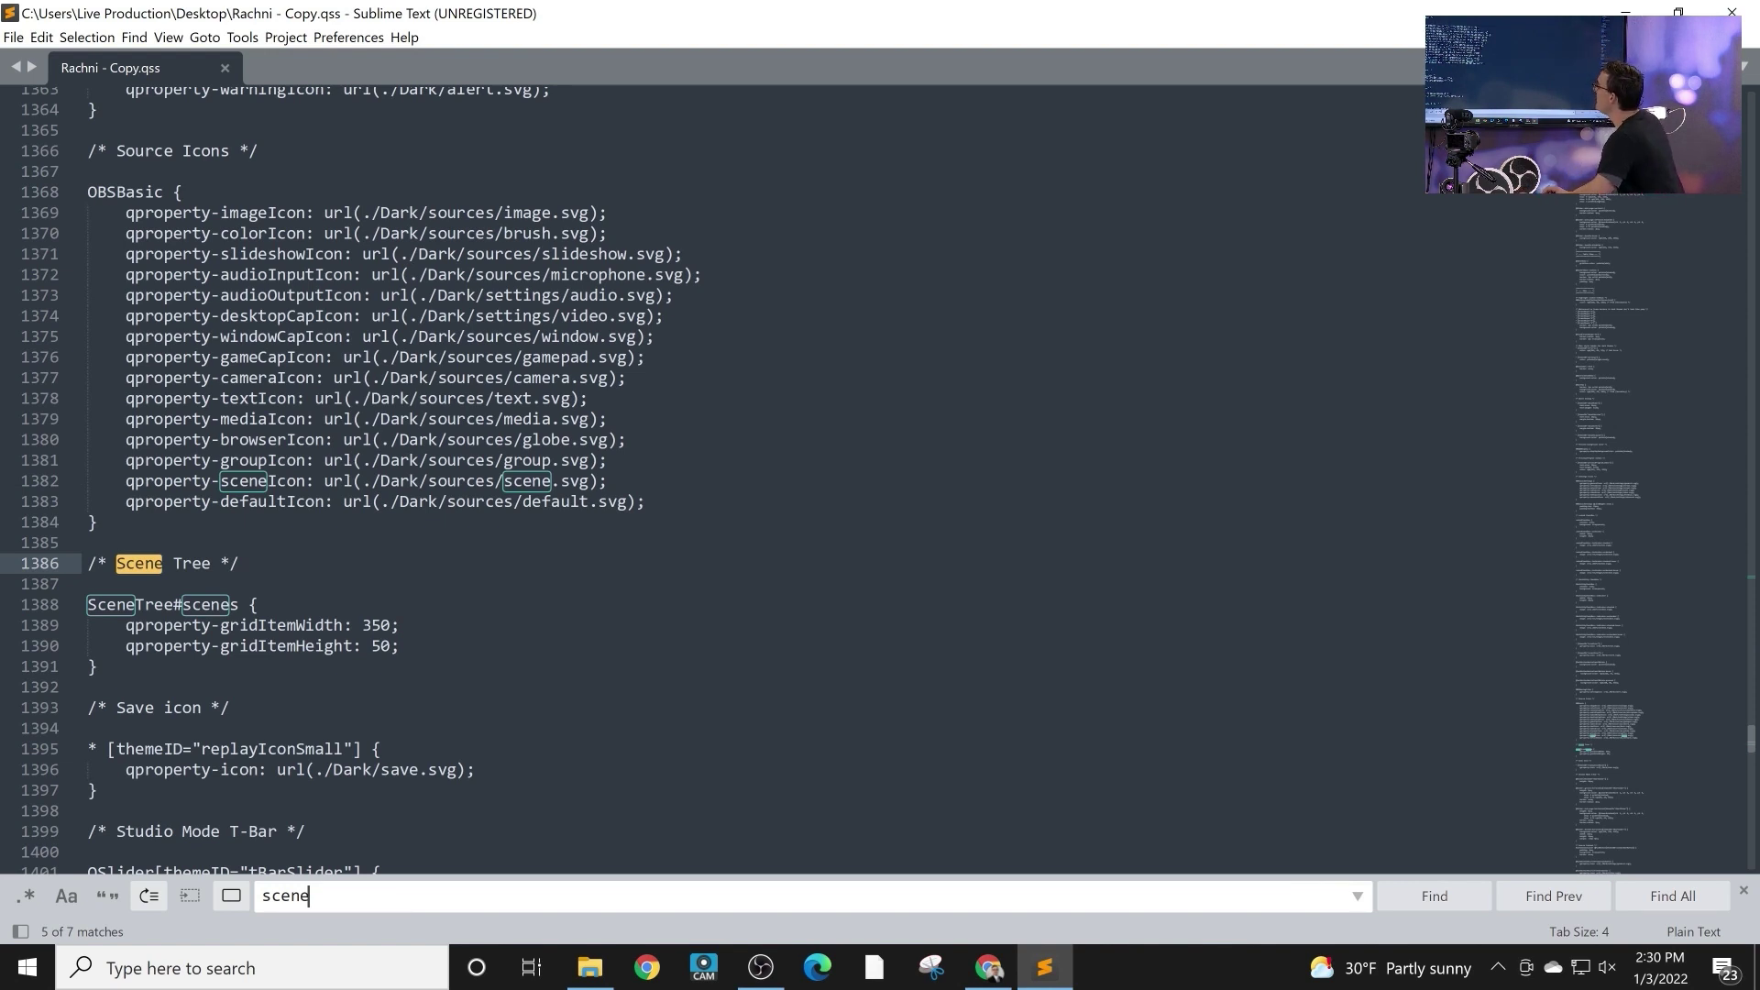
{"action": "left_click", "coordinate": [371, 625]}
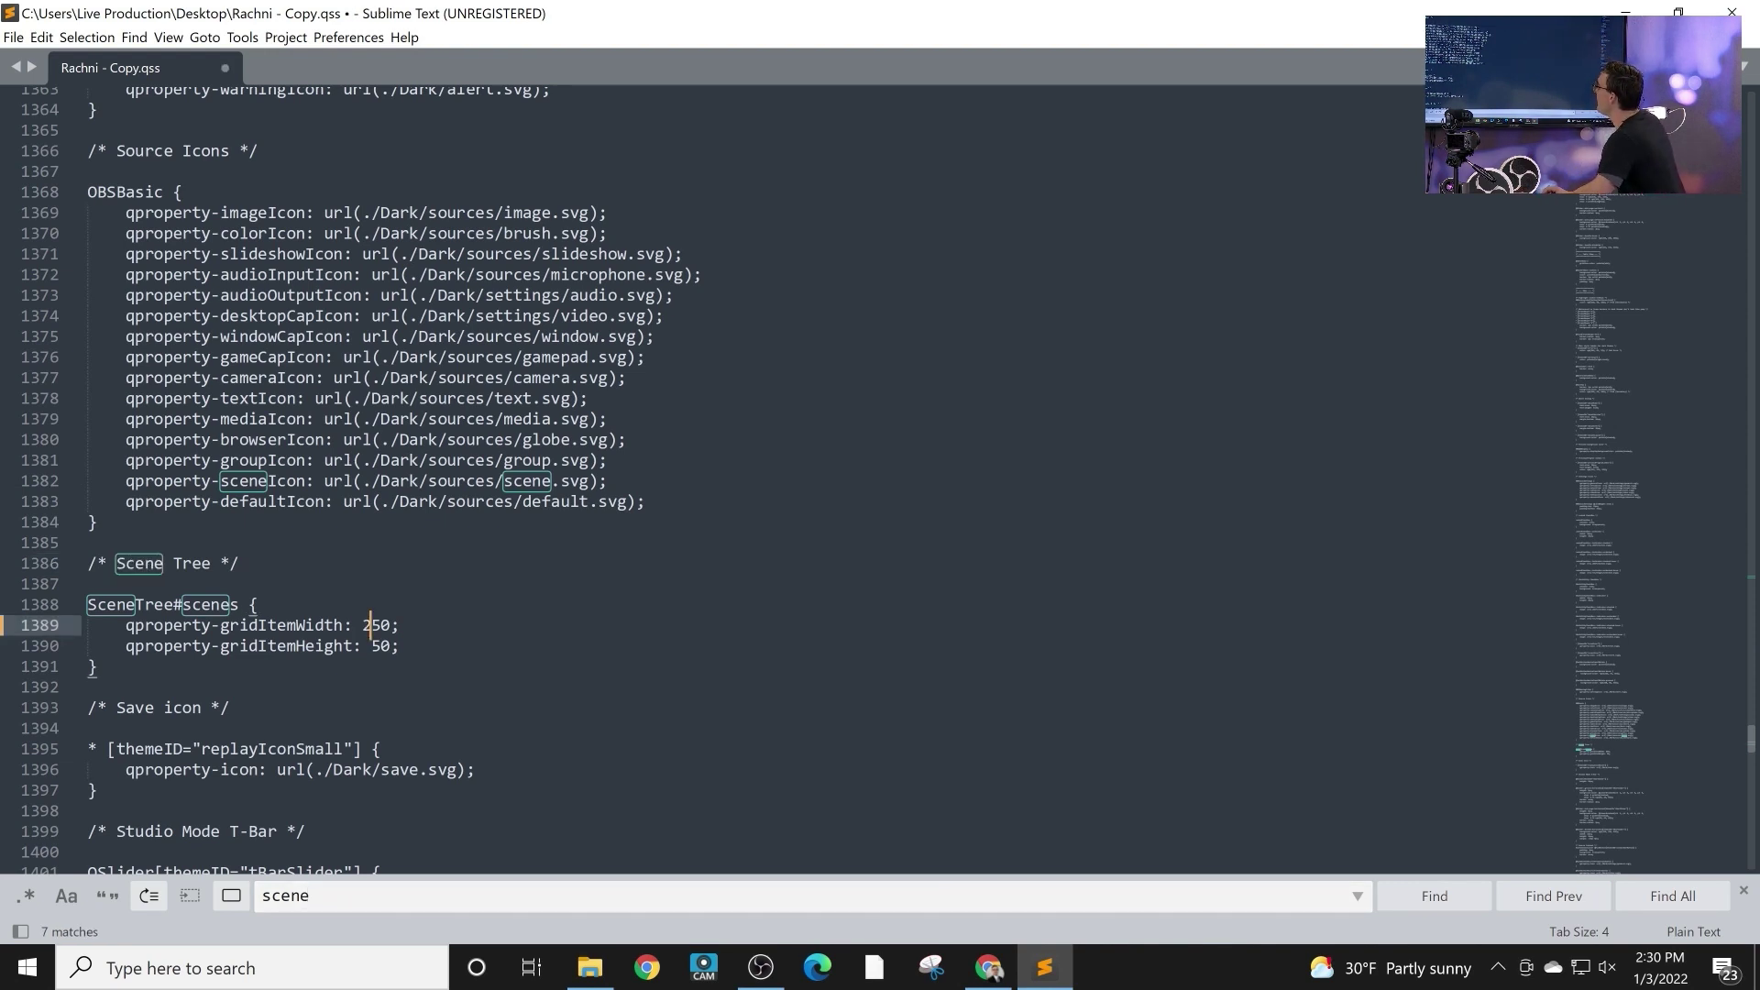
{"action": "left_click", "coordinate": [381, 646]}
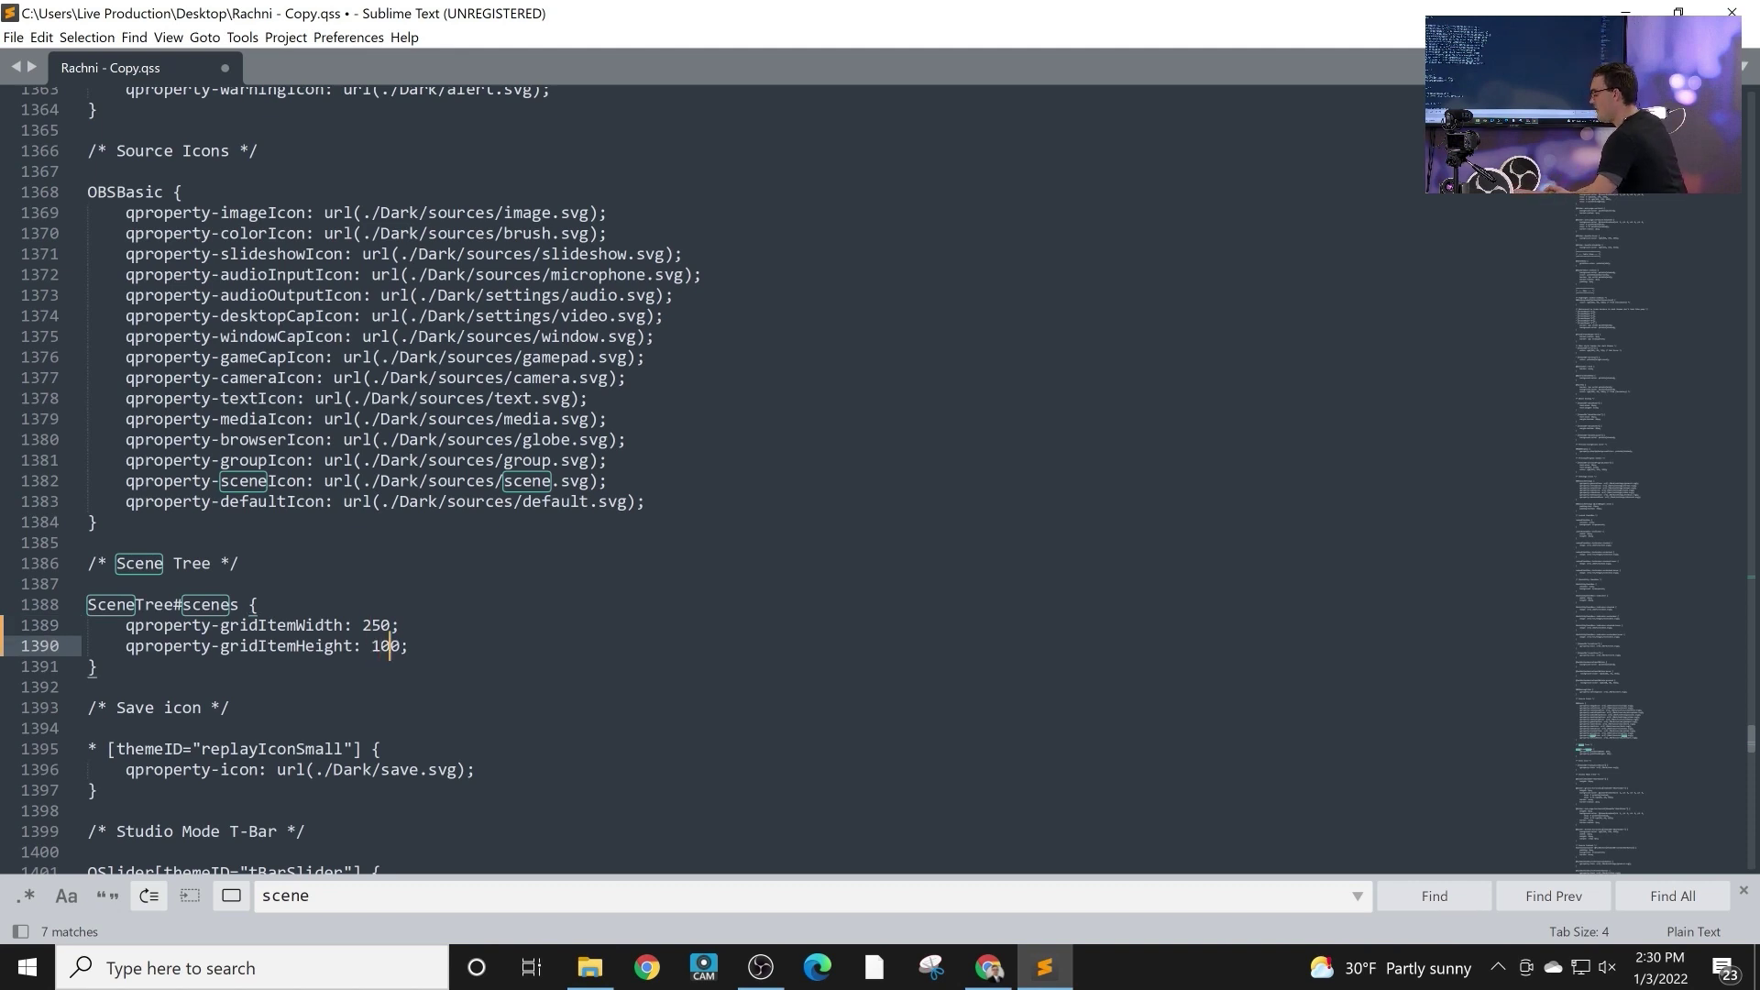
- Save the edited theme file, return to OBS and switch through Scene 2, Scene 3 and Scene
{"action": "key", "text": "ctrl+s"}
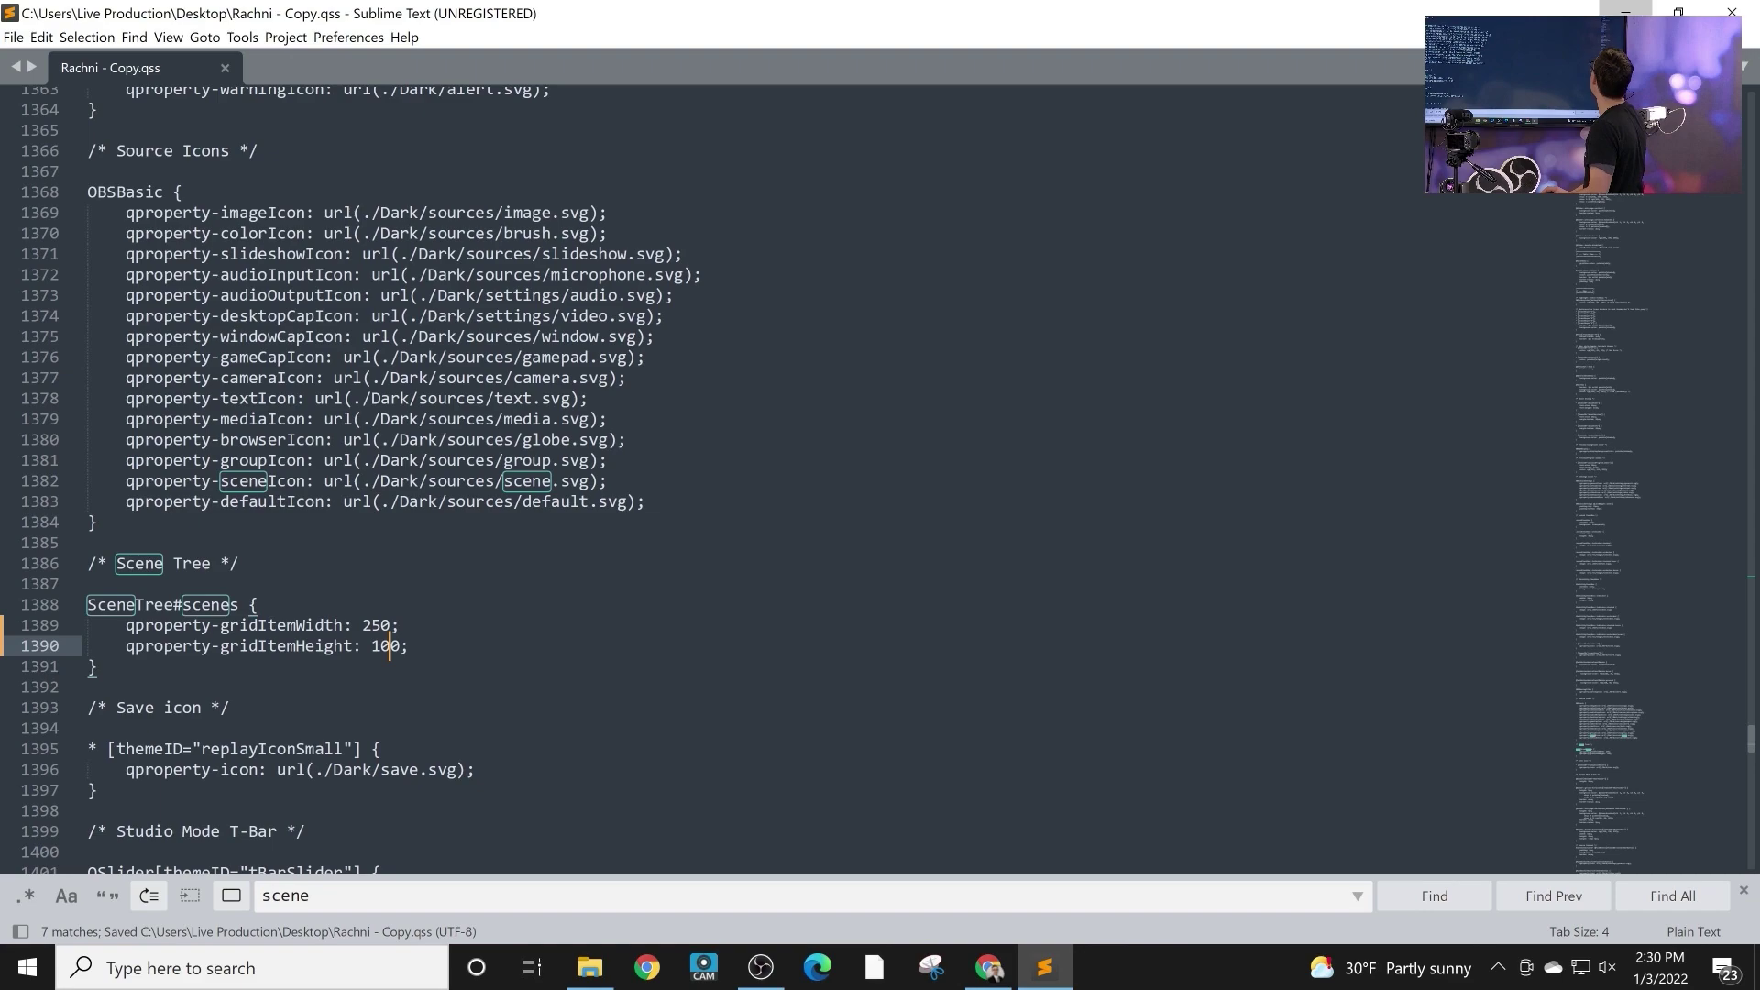
{"action": "key", "text": "alt+Tab"}
{"action": "left_click", "coordinate": [183, 774]}
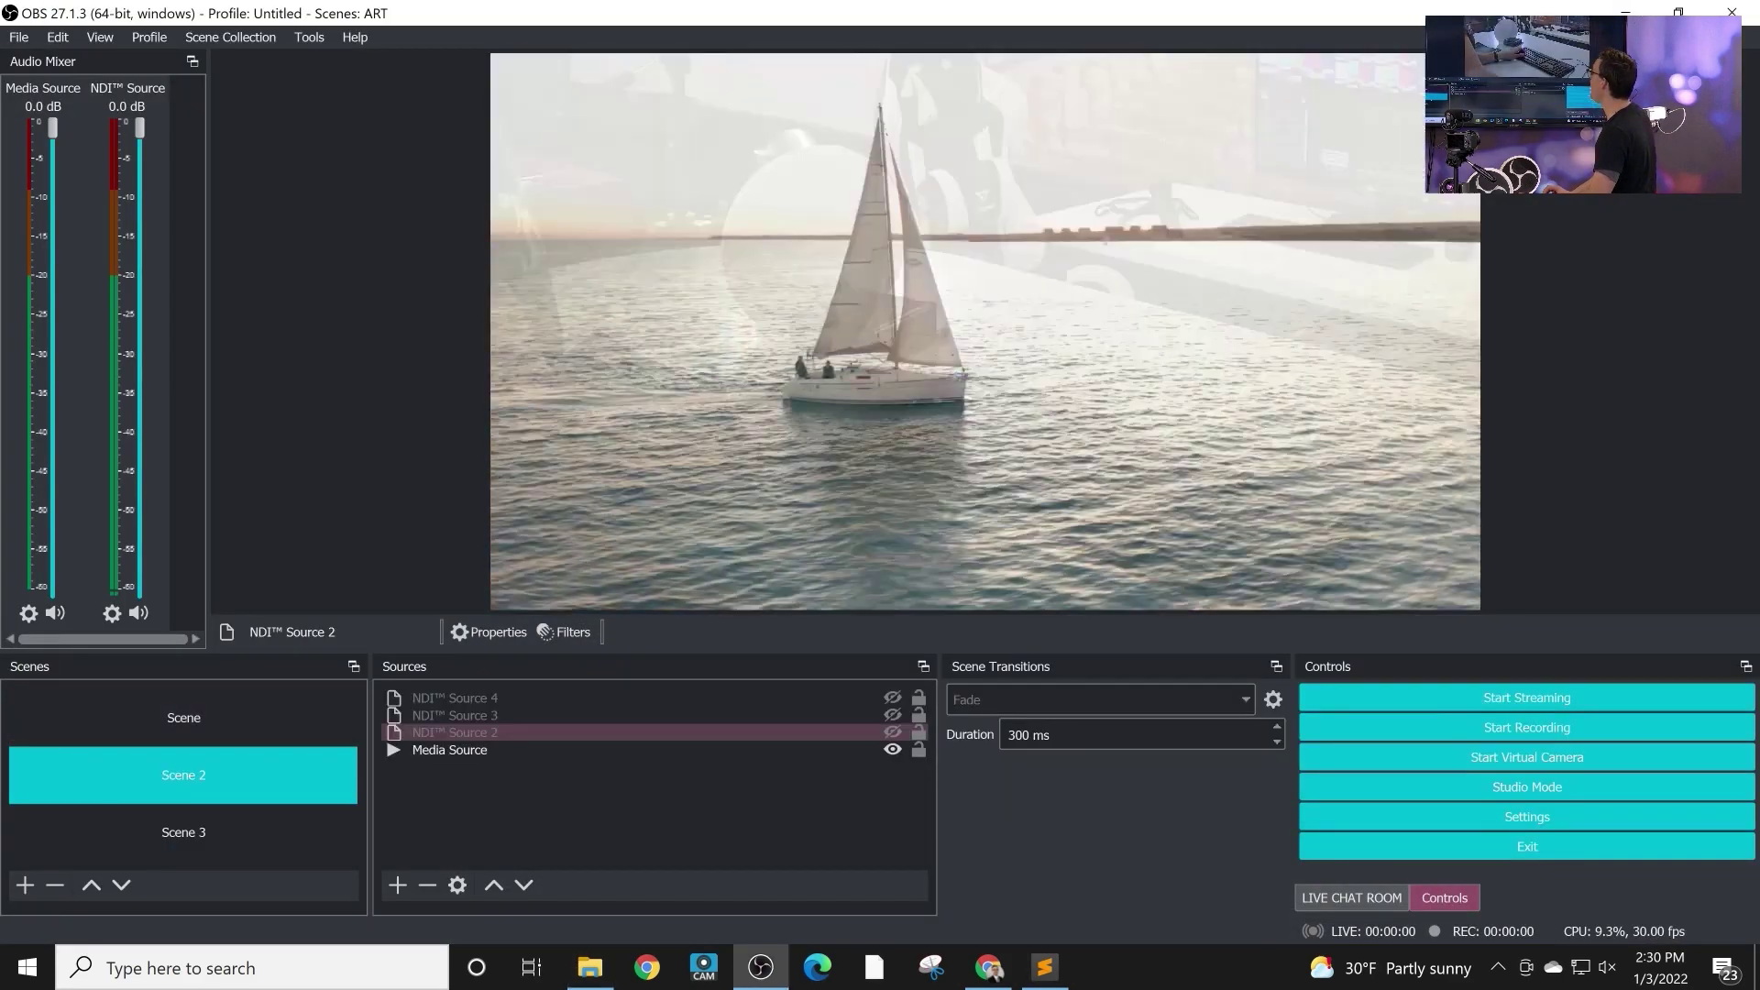
{"action": "left_click", "coordinate": [184, 832]}
{"action": "left_click", "coordinate": [183, 775]}
{"action": "left_click", "coordinate": [183, 717]}
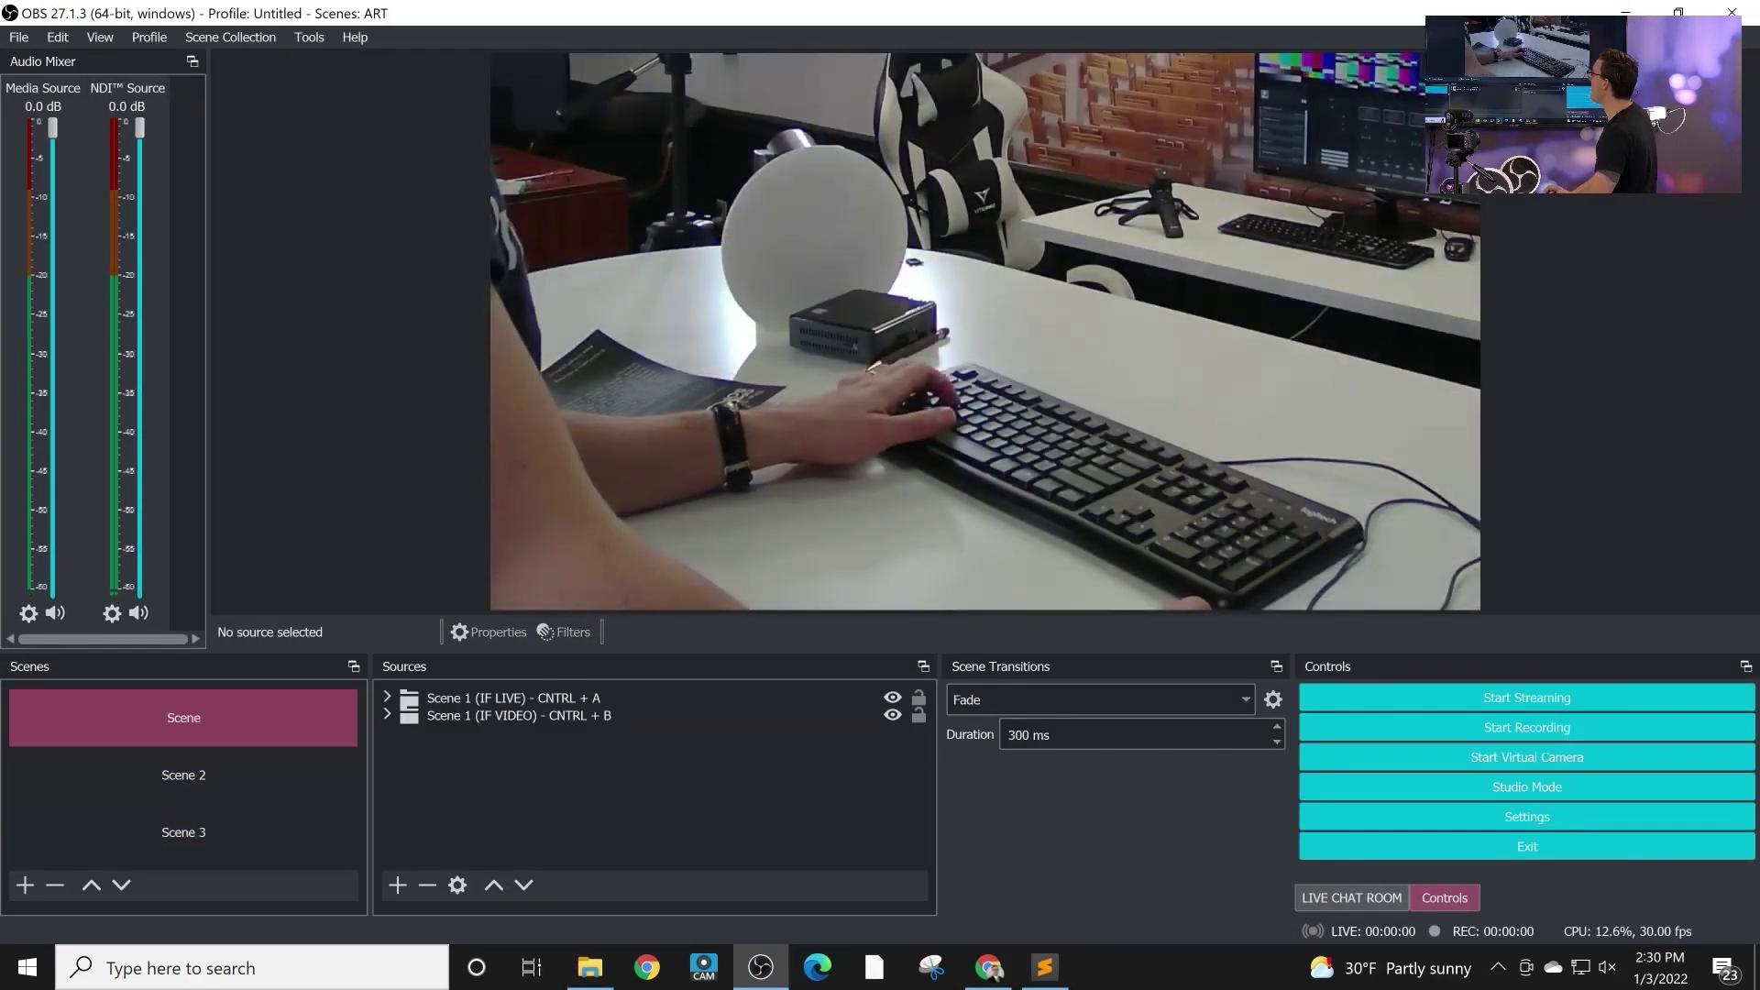
- Narrow the Scenes dock, widen it until all three scenes fit in one row, and switch between the scenes
{"action": "left_click_drag", "start_coordinate": [370, 734], "coordinate": [223, 779]}
{"action": "left_click", "coordinate": [161, 706]}
{"action": "left_click", "coordinate": [59, 740]}
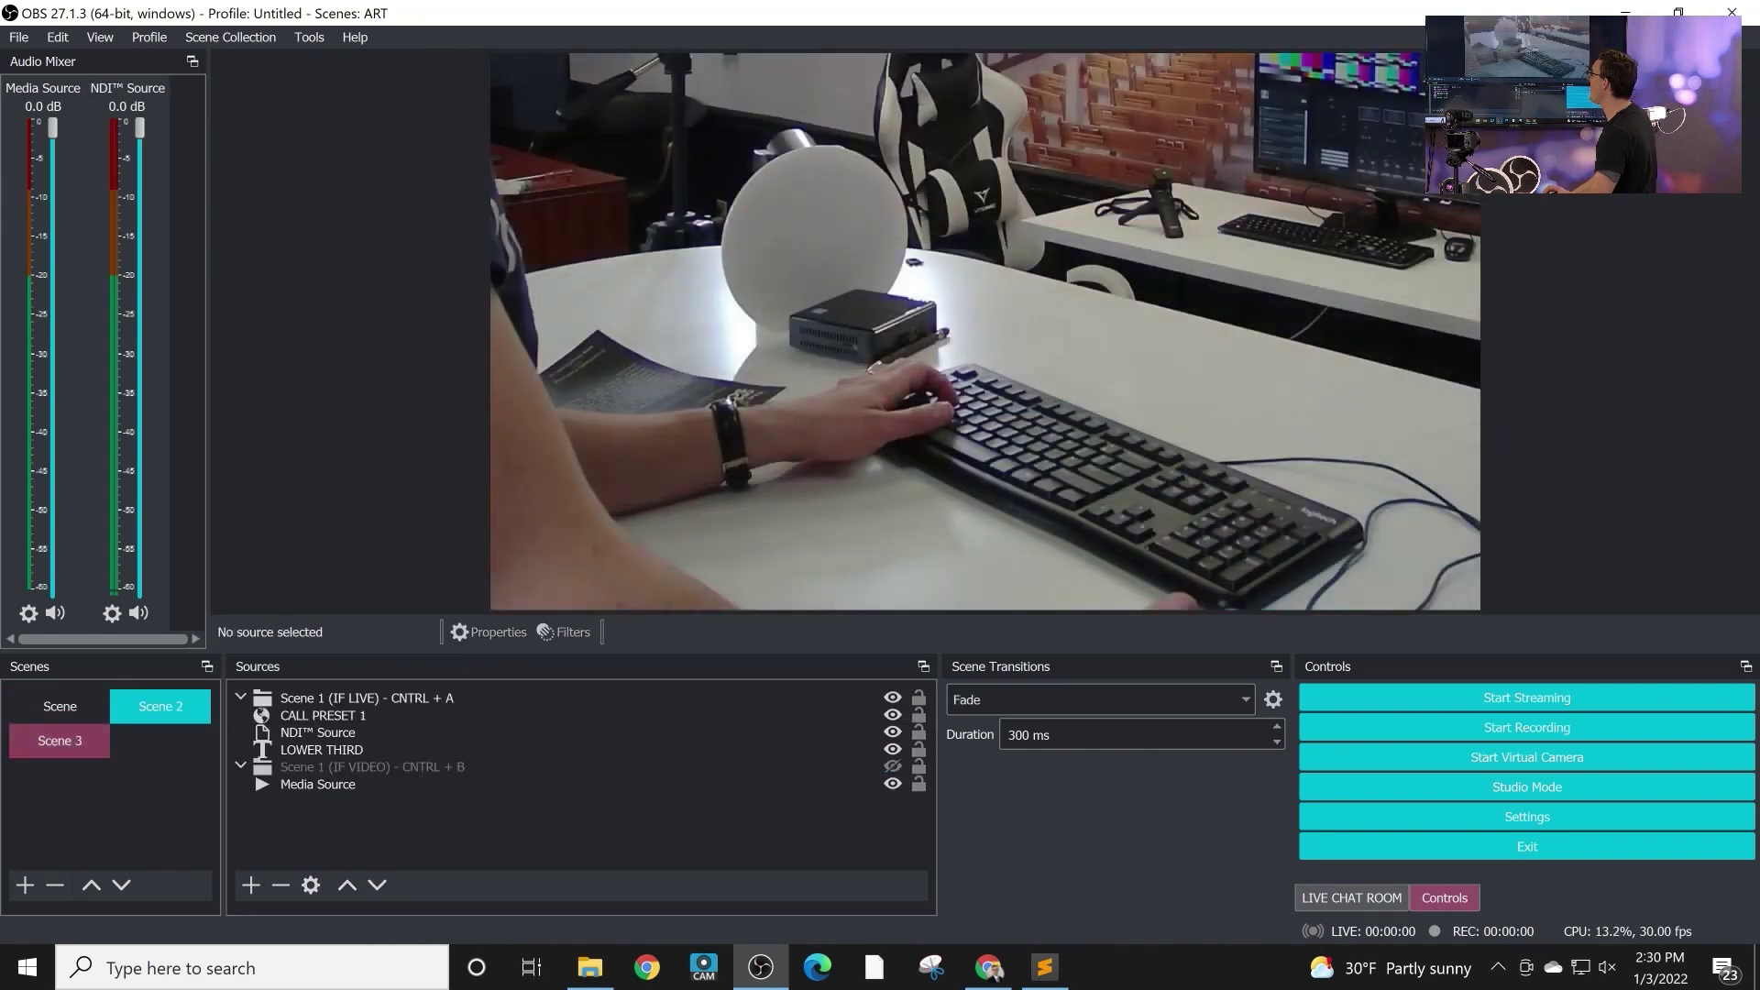
{"action": "left_click", "coordinate": [160, 706]}
{"action": "left_click", "coordinate": [59, 705]}
{"action": "left_click_drag", "start_coordinate": [224, 779], "coordinate": [406, 779]}
{"action": "left_click", "coordinate": [327, 706]}
{"action": "left_click", "coordinate": [199, 706]}
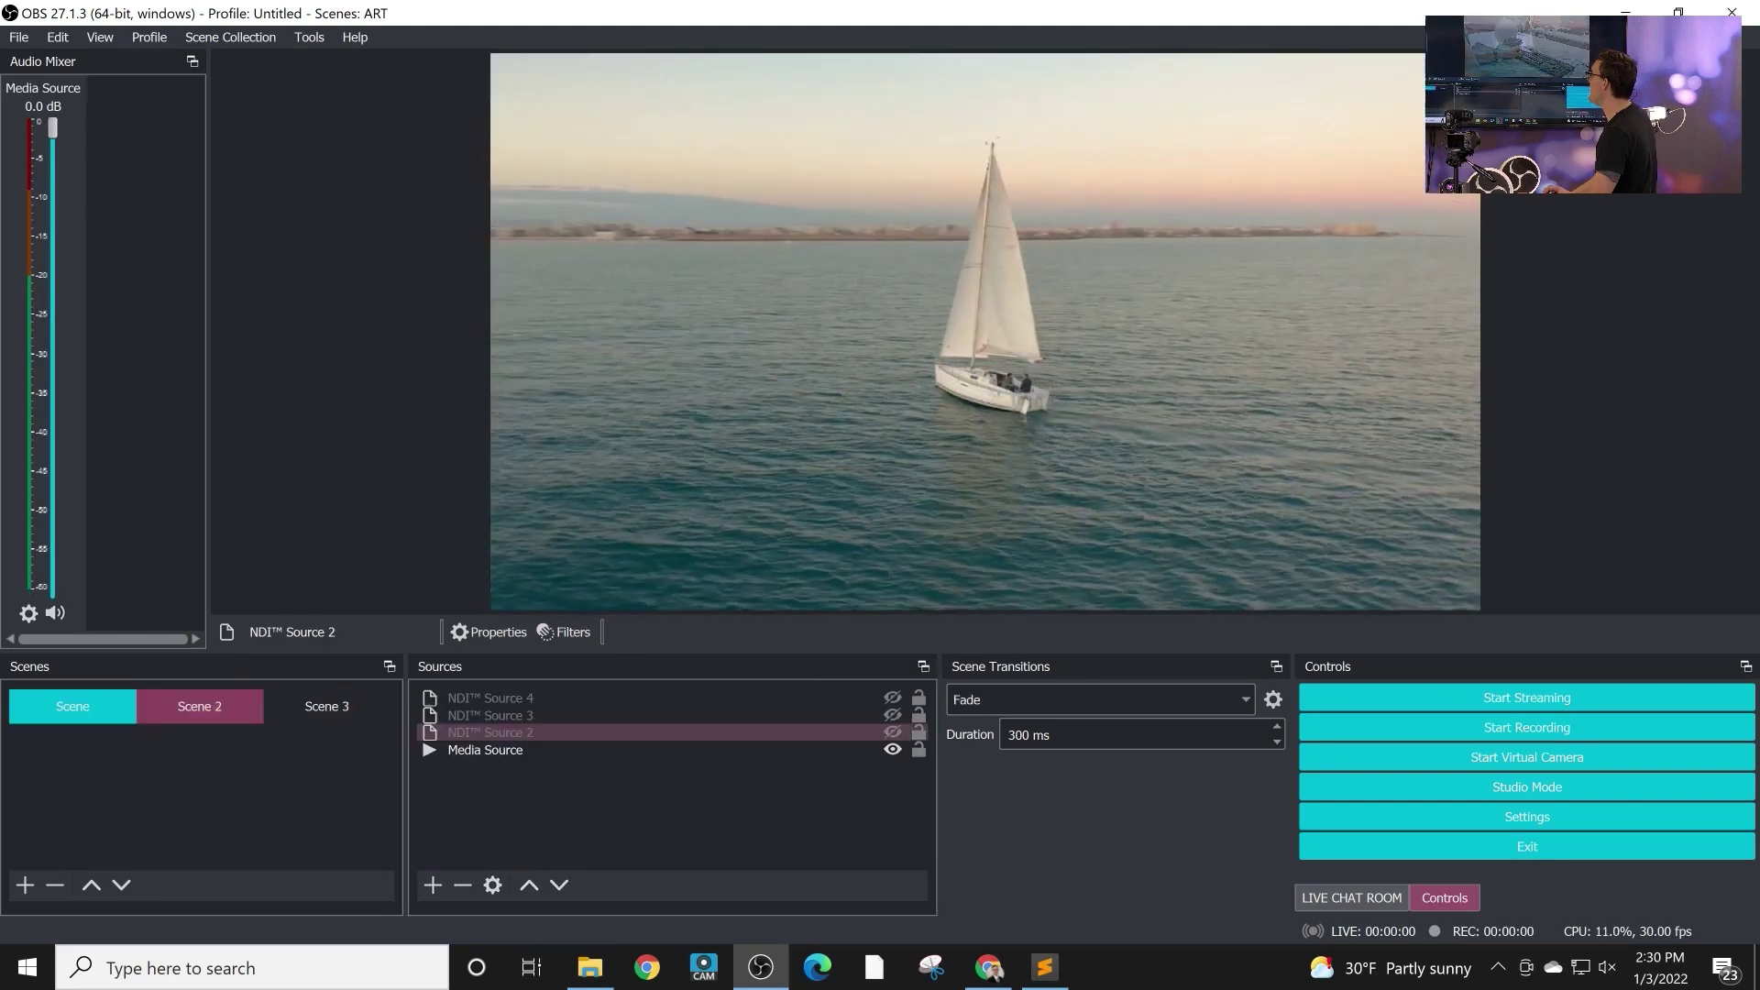
{"action": "left_click", "coordinate": [73, 706]}
- Change the OBS theme to Rachni - Copy in the general settings, apply it and close the settings
{"action": "left_click", "coordinate": [18, 36]}
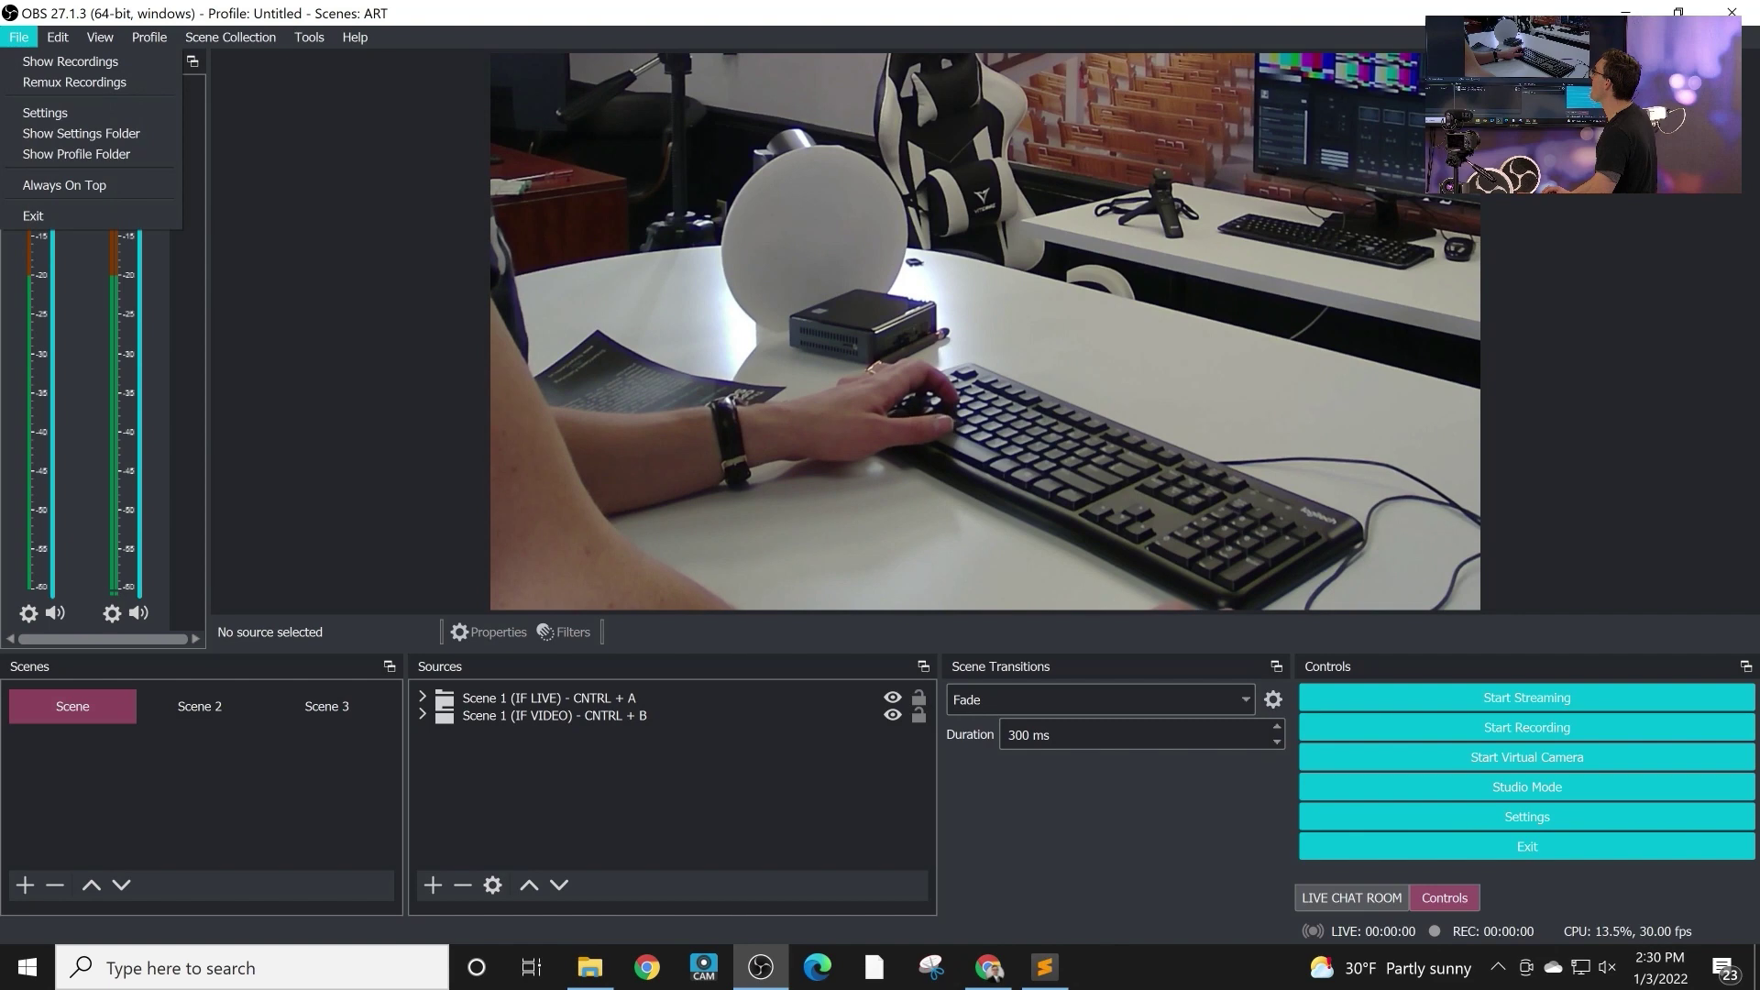
{"action": "left_click", "coordinate": [46, 112]}
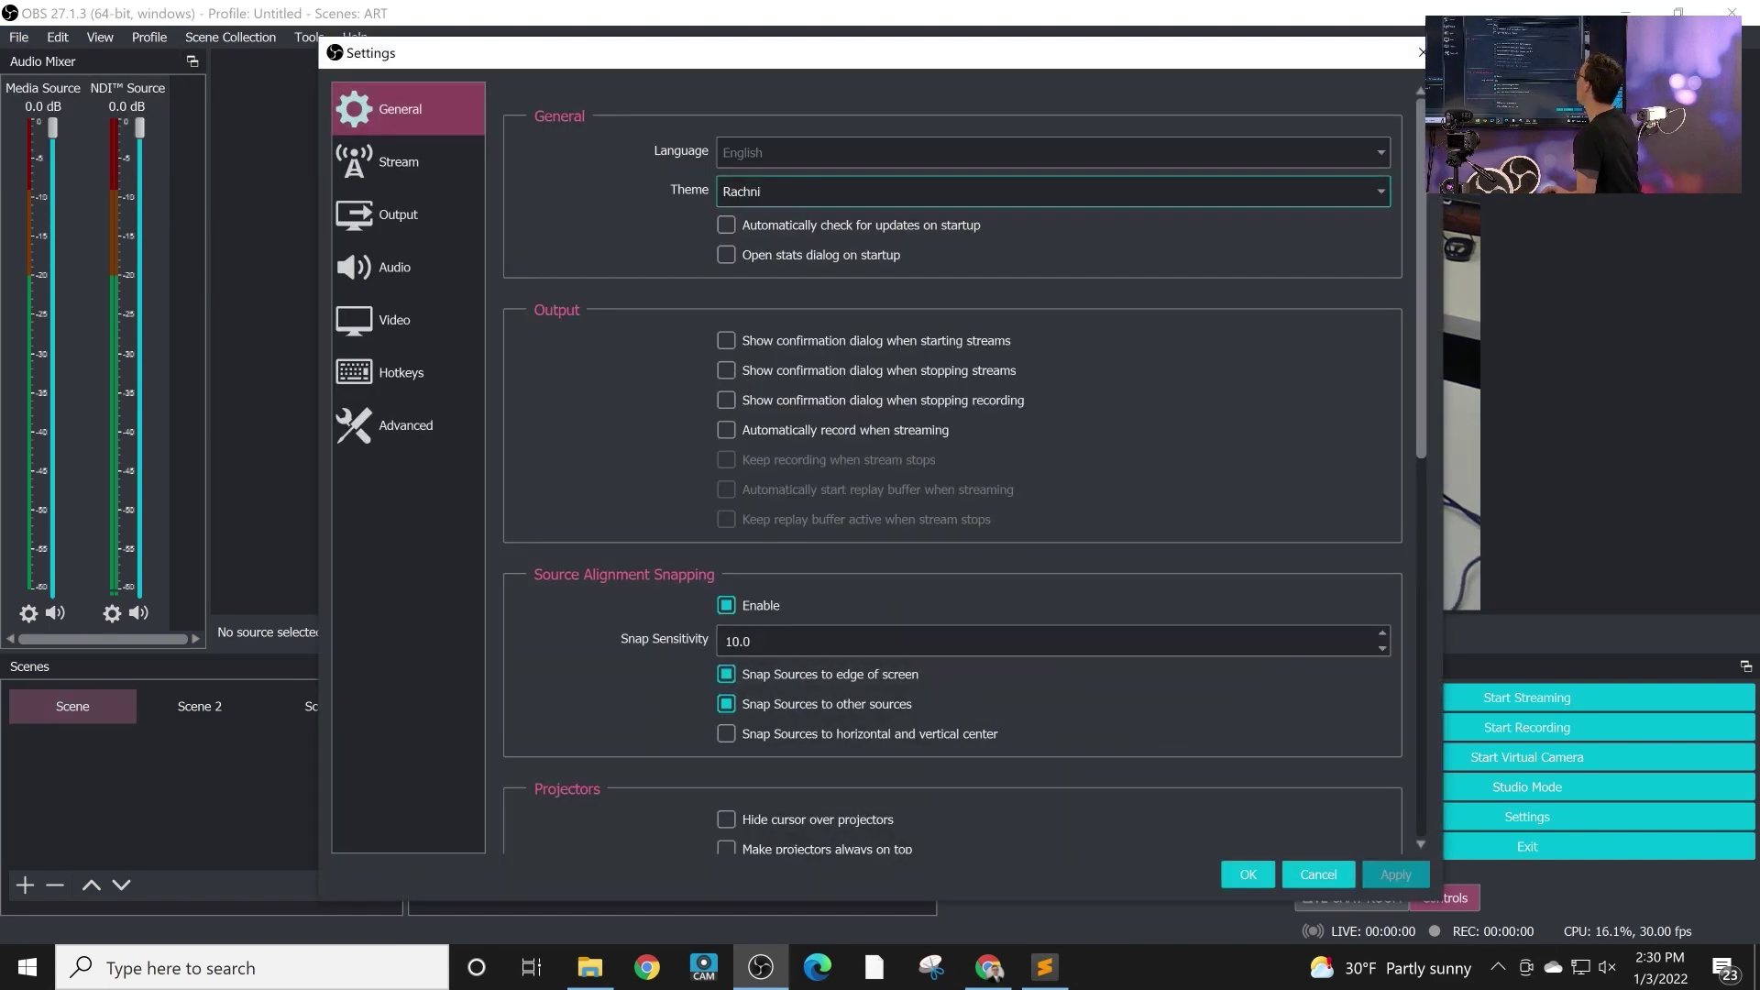
{"action": "left_click", "coordinate": [1052, 191]}
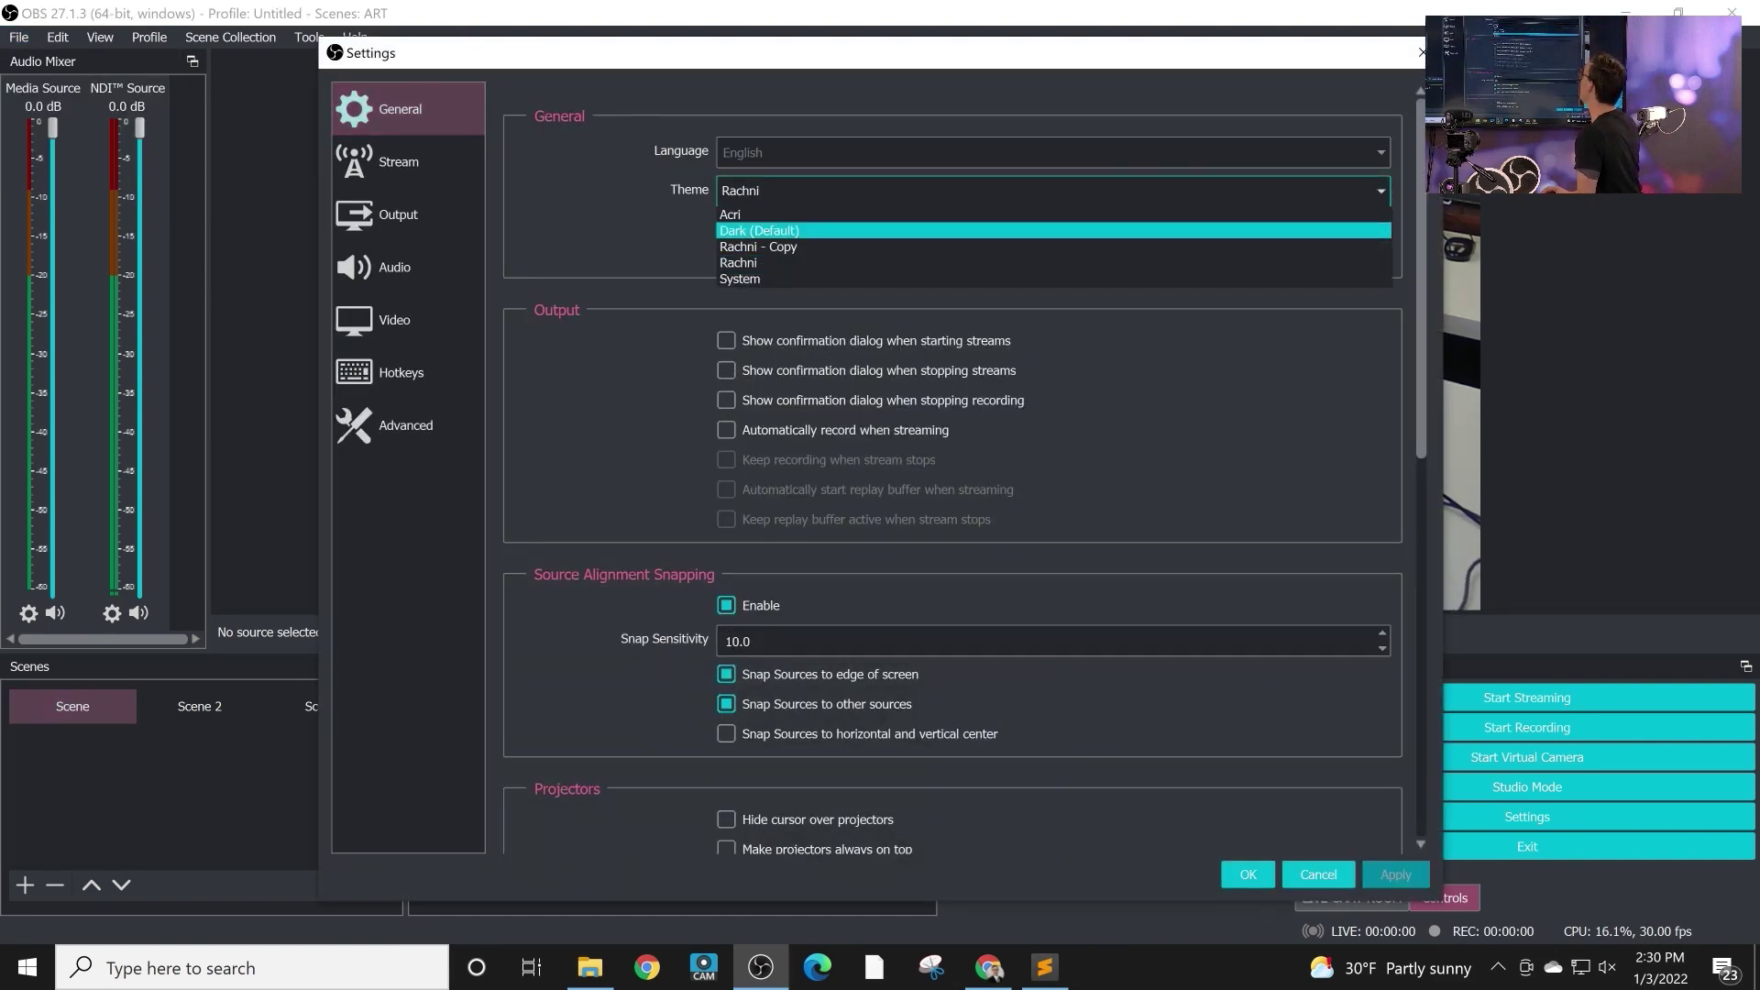
{"action": "left_click", "coordinate": [1053, 246]}
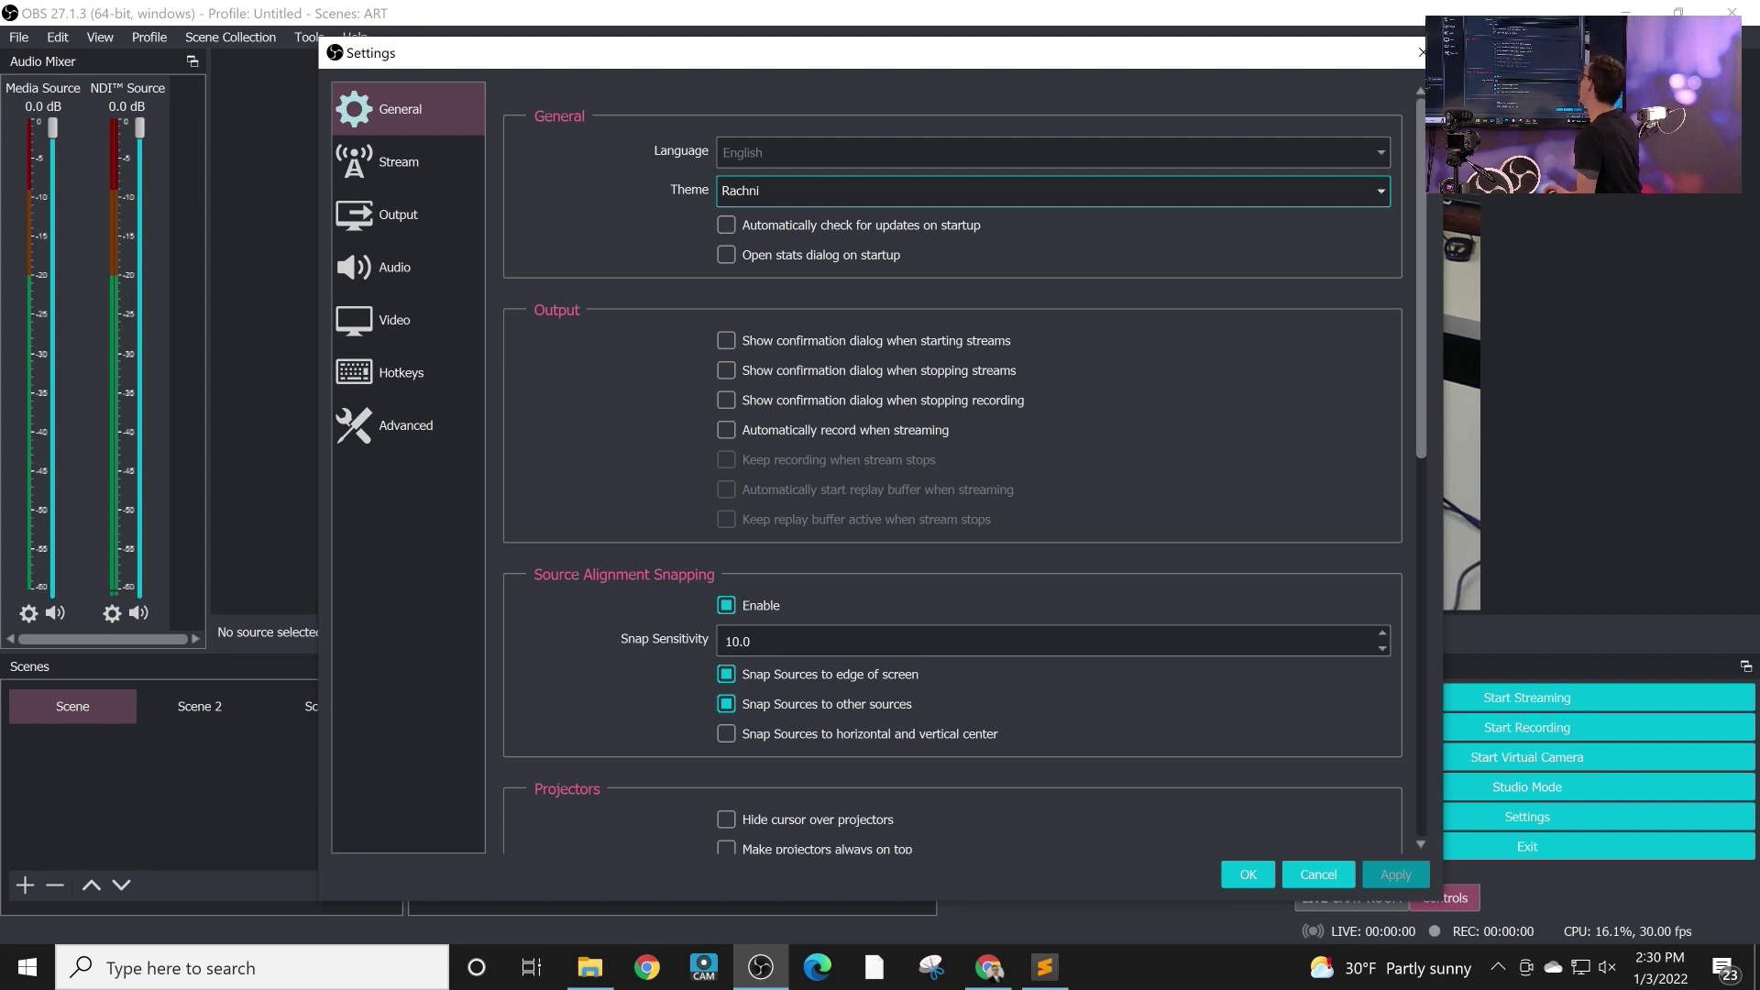
{"action": "key", "text": "Down"}
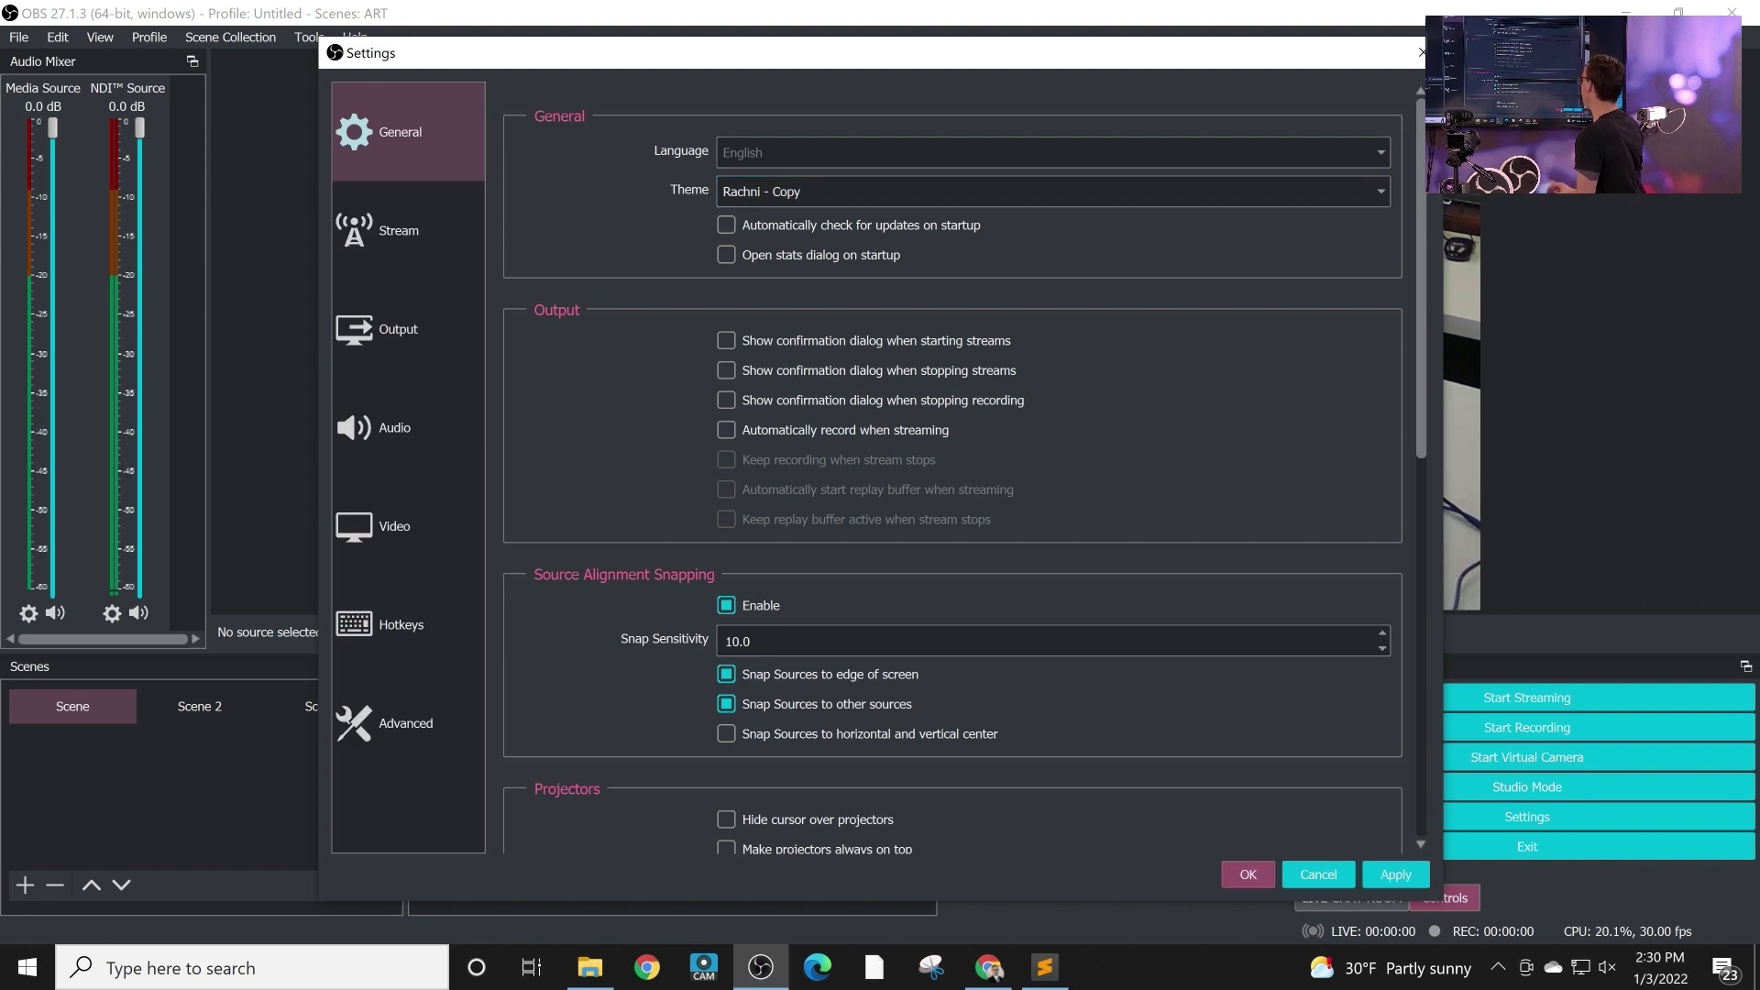
{"action": "left_click", "coordinate": [1396, 874]}
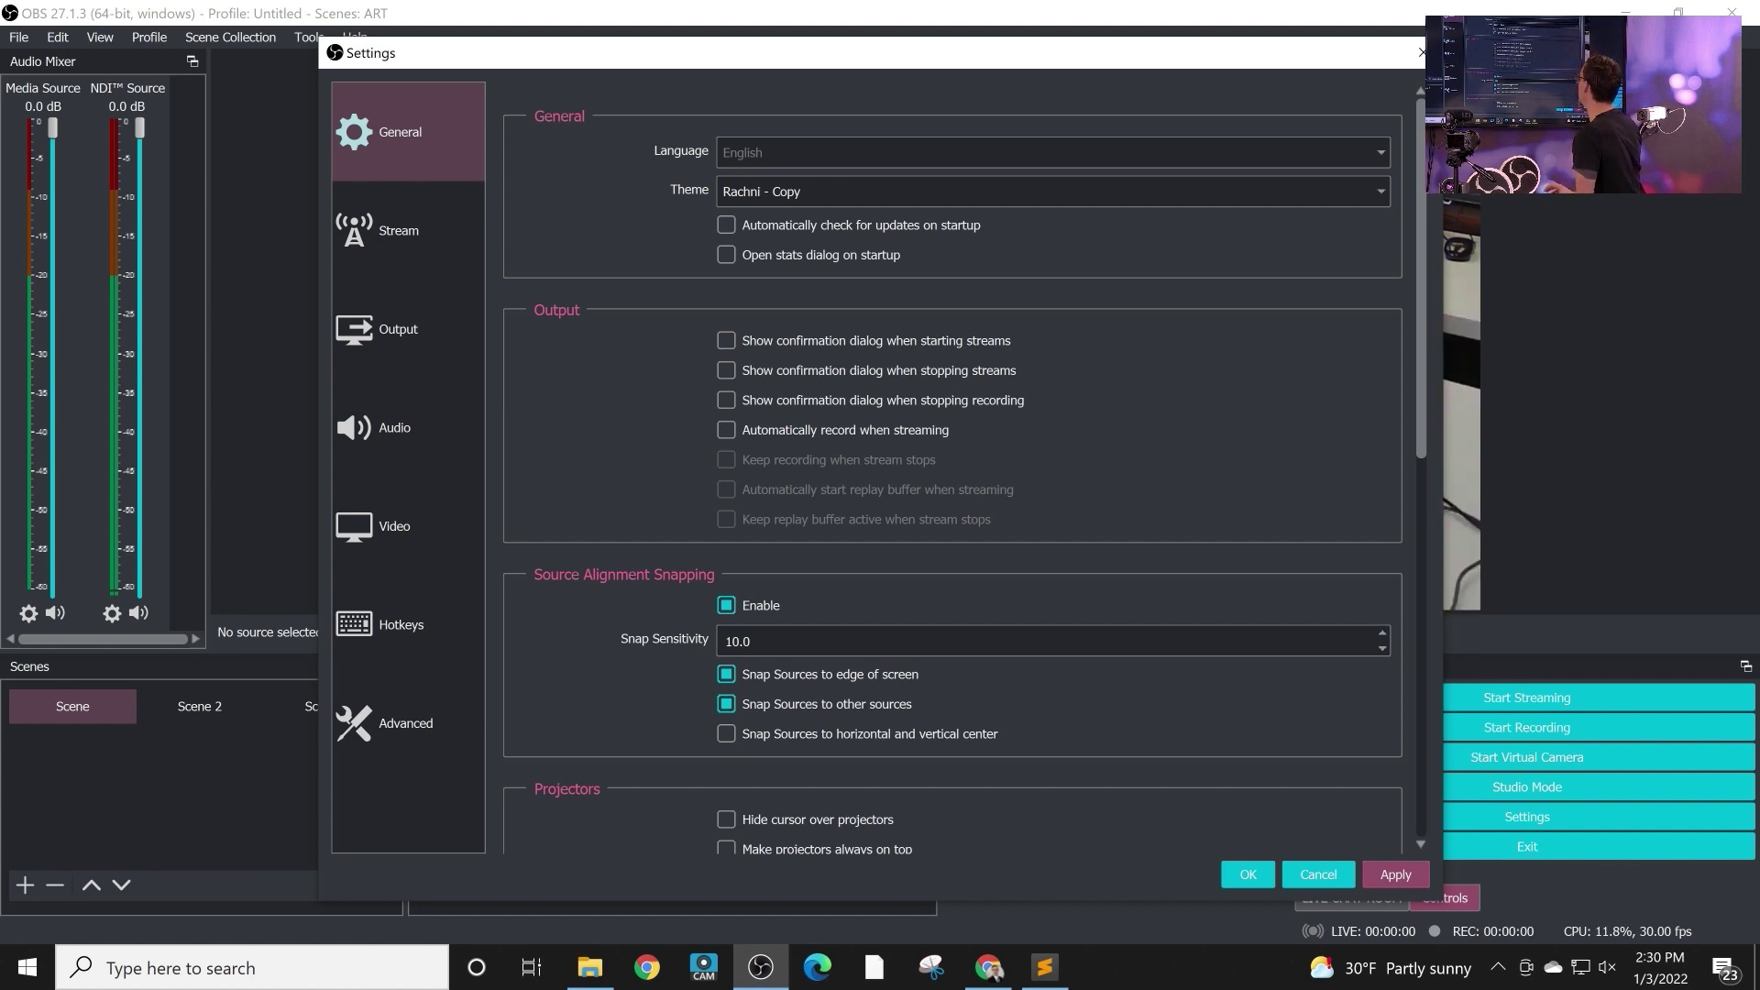
{"action": "left_click", "coordinate": [1247, 874]}
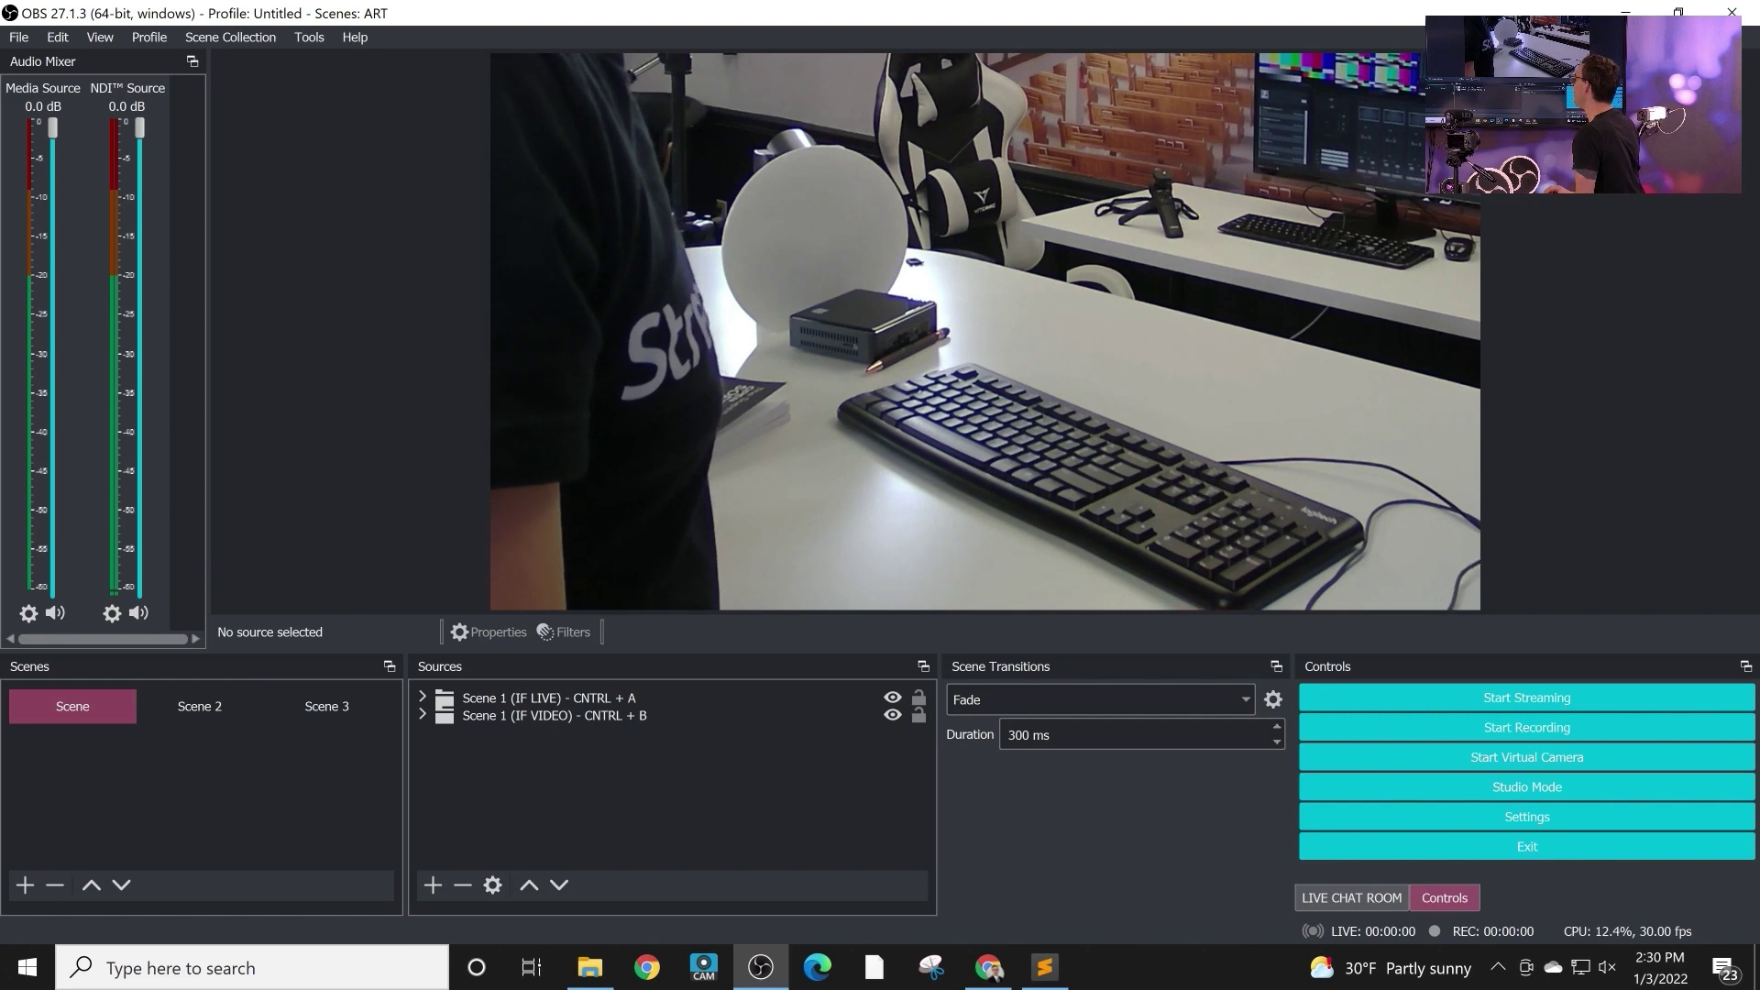
- Widen the Scenes dock to fit two scene items per row and switch through Scene 2, Scene 3 and Scene
{"action": "left_click_drag", "start_coordinate": [405, 733], "coordinate": [449, 734]}
{"action": "left_click", "coordinate": [330, 718]}
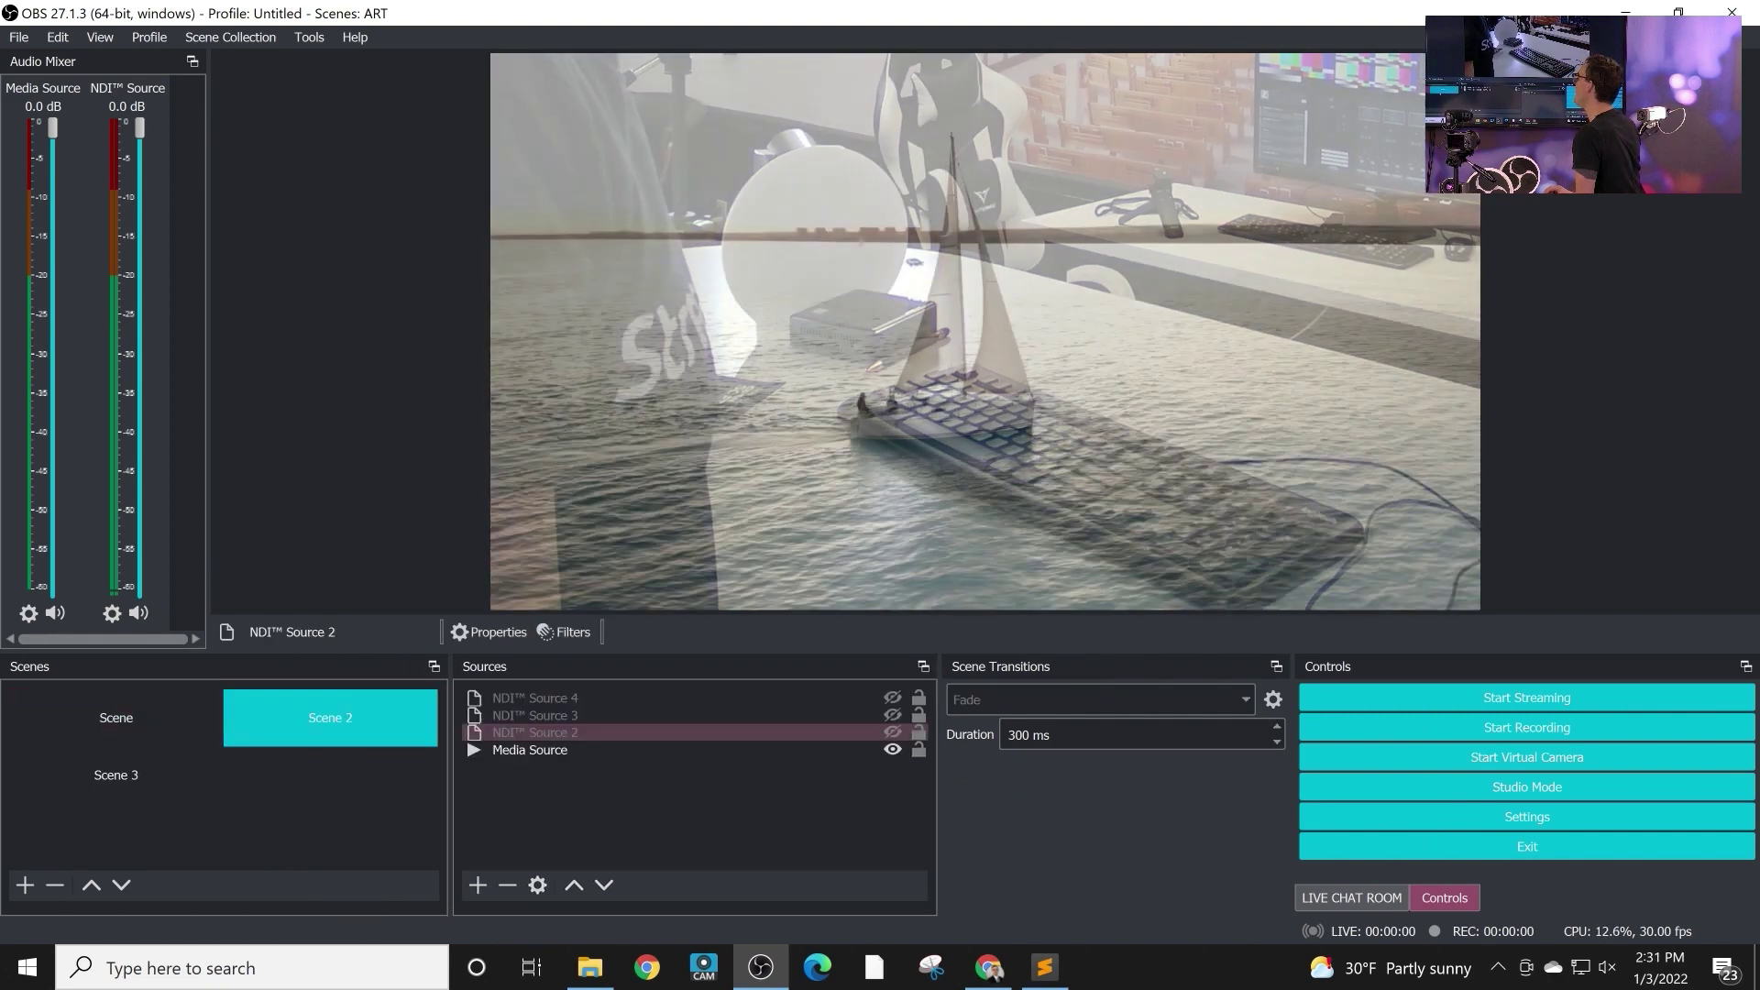
{"action": "left_click", "coordinate": [115, 775]}
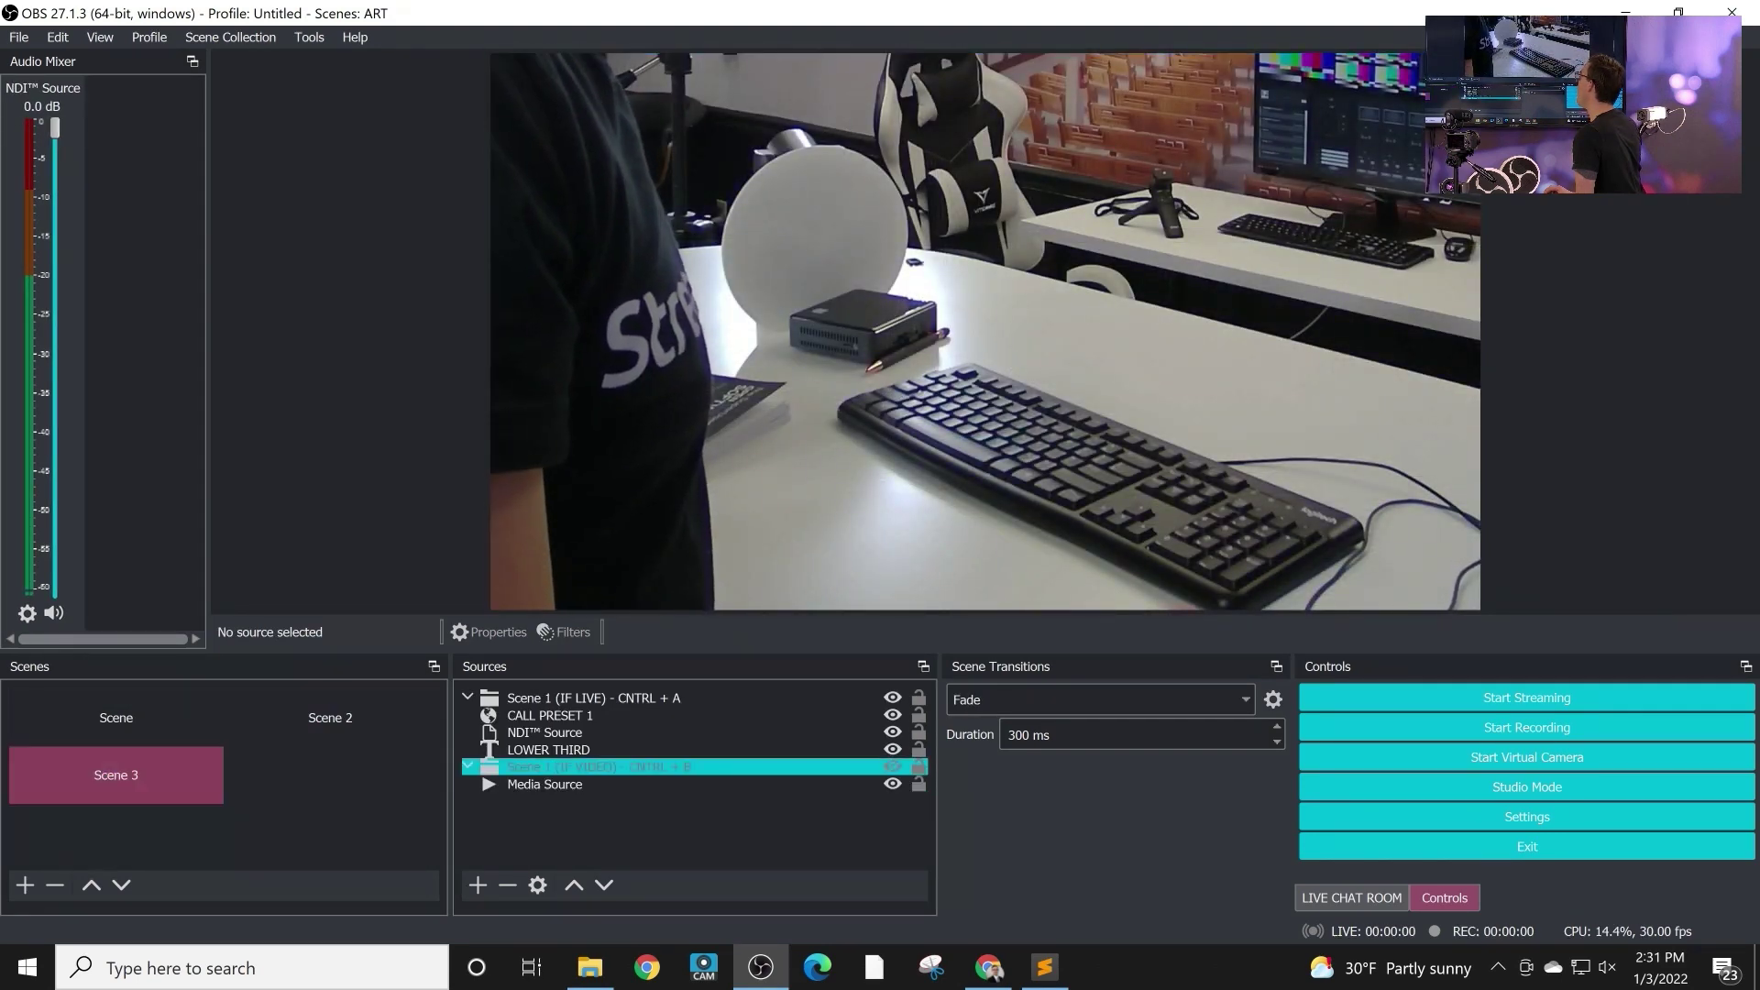
{"action": "left_click", "coordinate": [116, 718]}
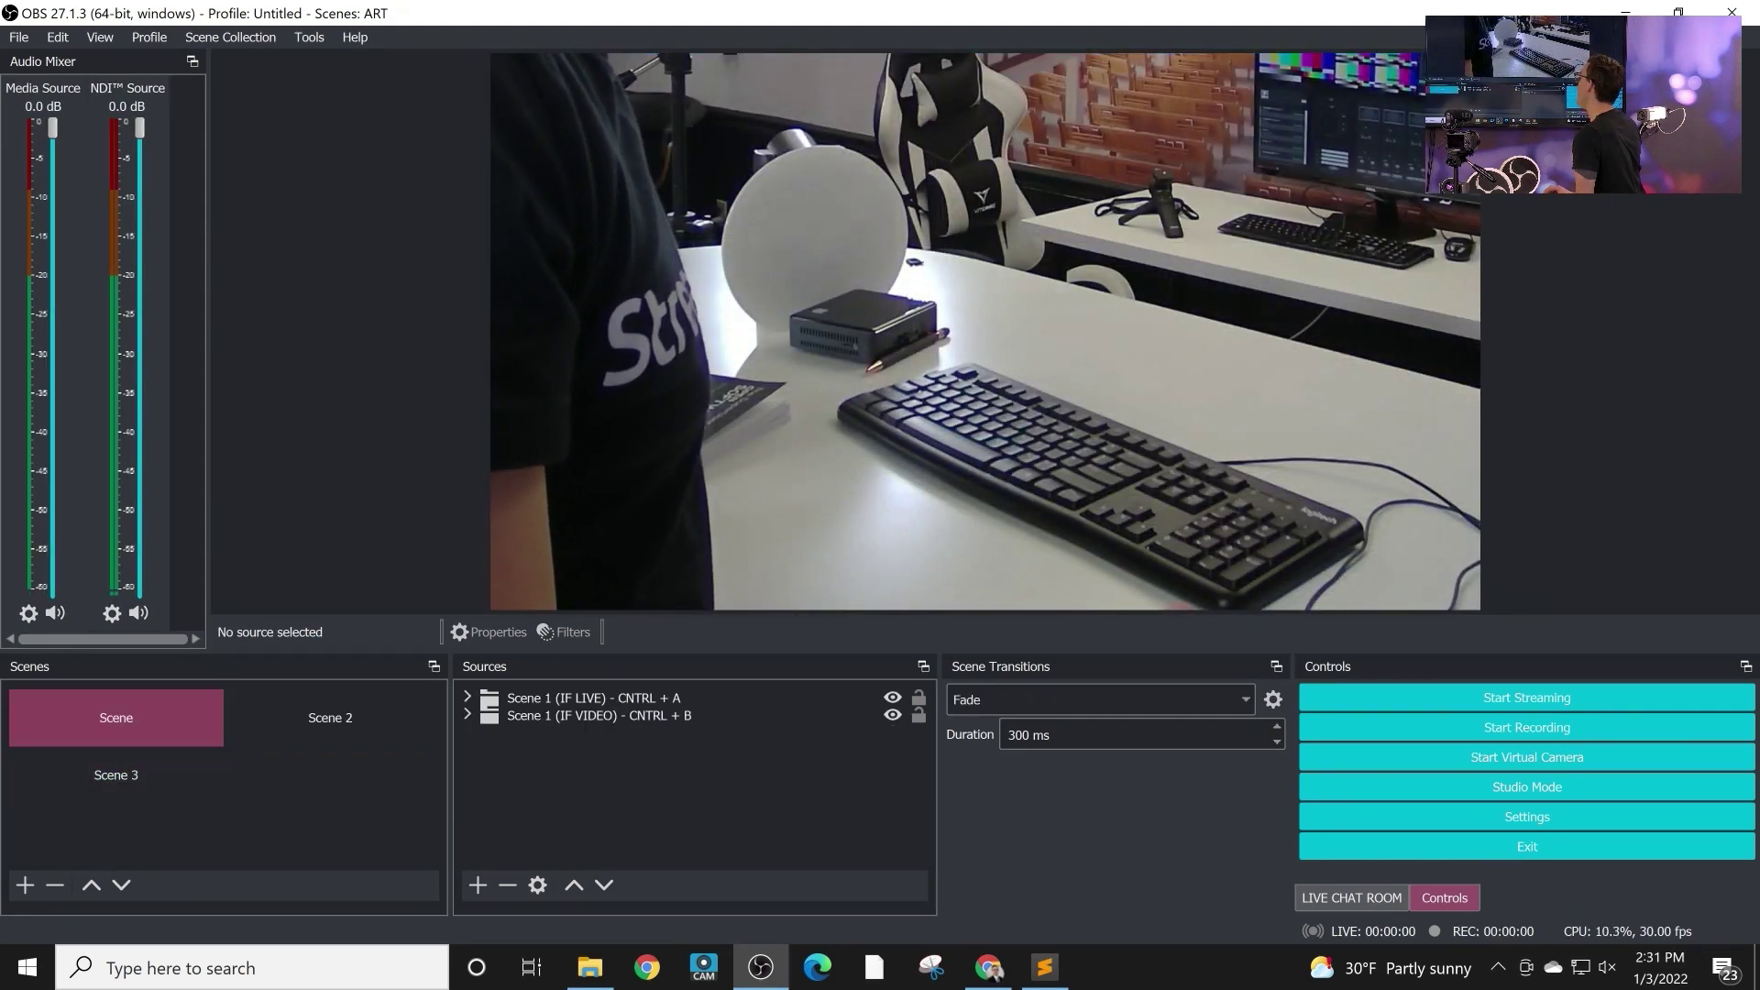
- Expand and collapse the Scene 1 (IF LIVE) and Scene 1 (IF VIDEO) source groups to view their contents
{"action": "left_click", "coordinate": [593, 697]}
{"action": "left_click", "coordinate": [467, 698]}
{"action": "left_click", "coordinate": [599, 766]}
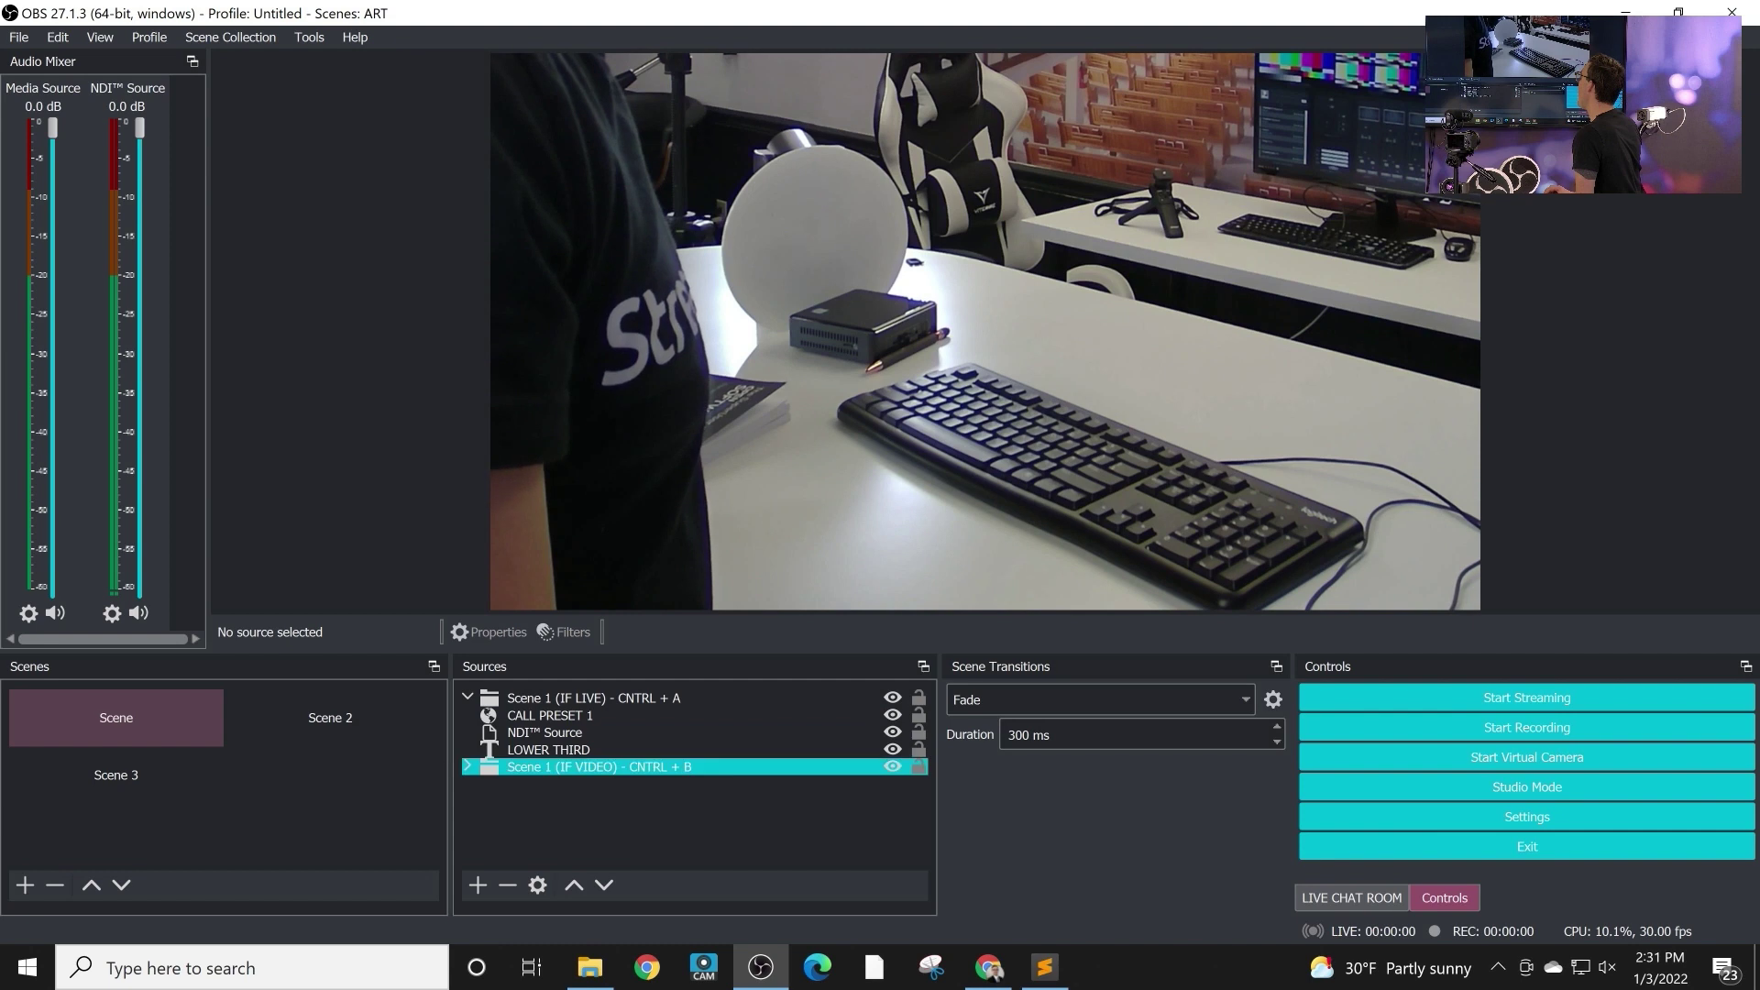
{"action": "left_click", "coordinate": [468, 767]}
{"action": "key", "text": "Left"}
{"action": "key", "text": "Down"}
- Add a new source group named FOLDER GROUP to the current scene
{"action": "left_click", "coordinate": [477, 885]}
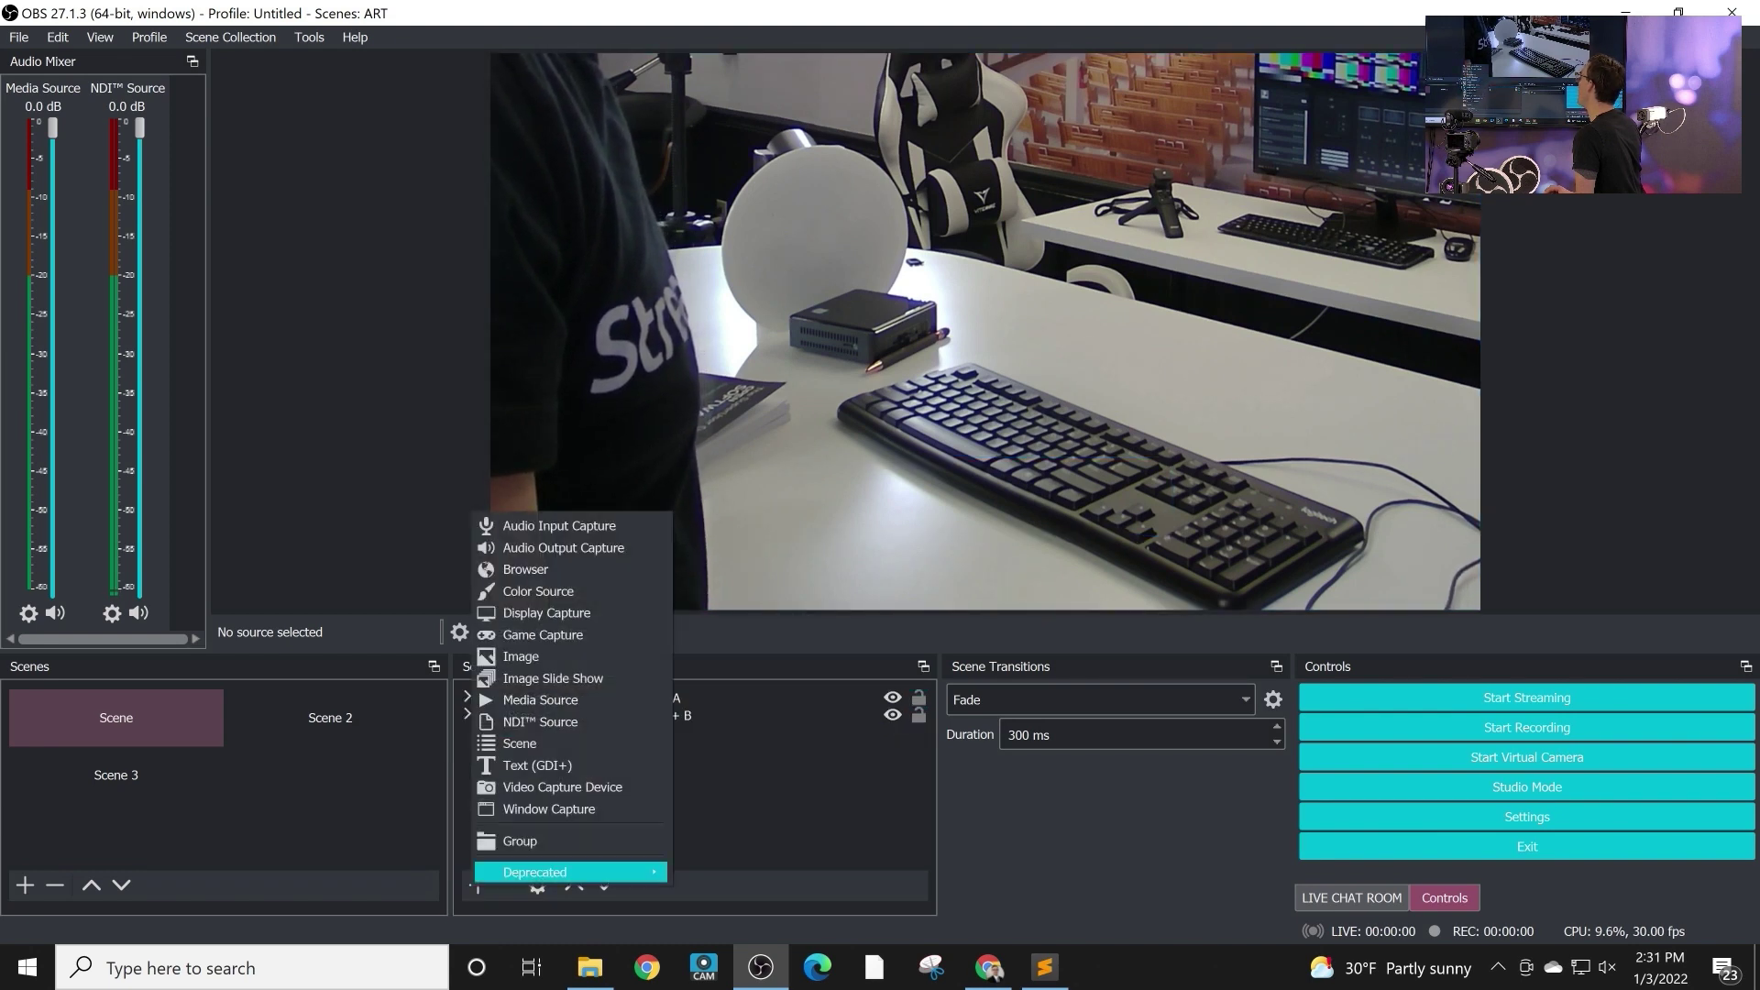
{"action": "left_click", "coordinate": [532, 840]}
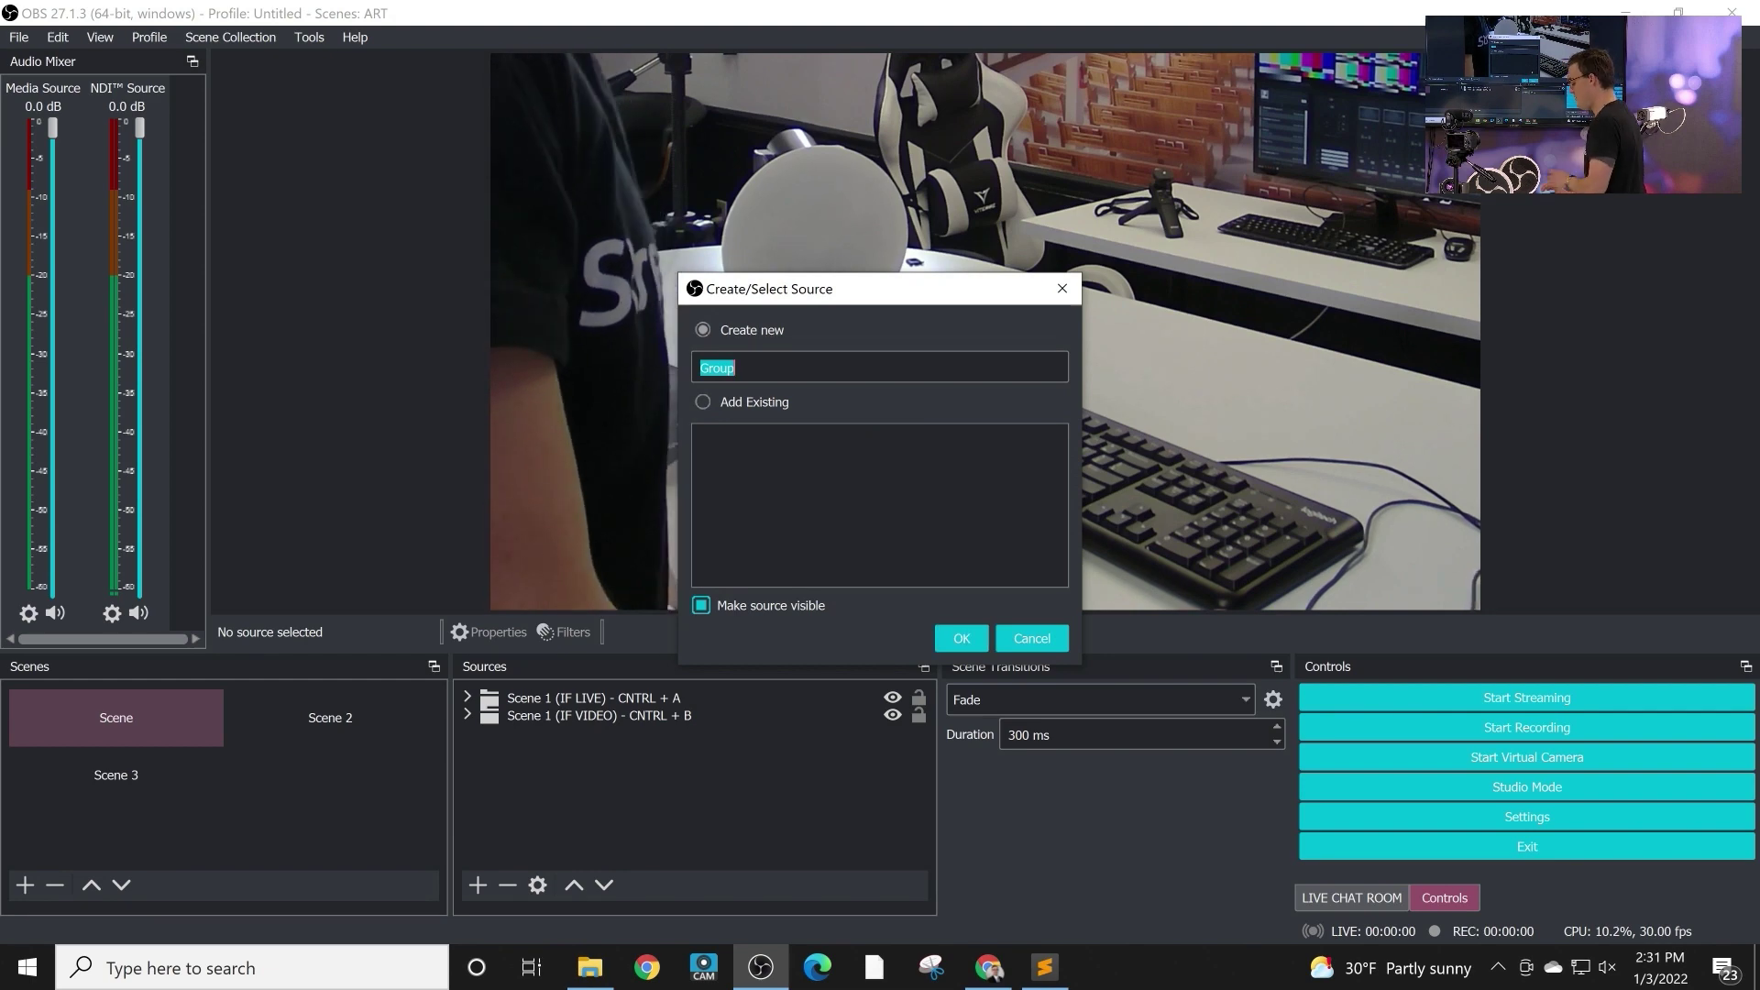
{"action": "type", "text": "FOLDE"}
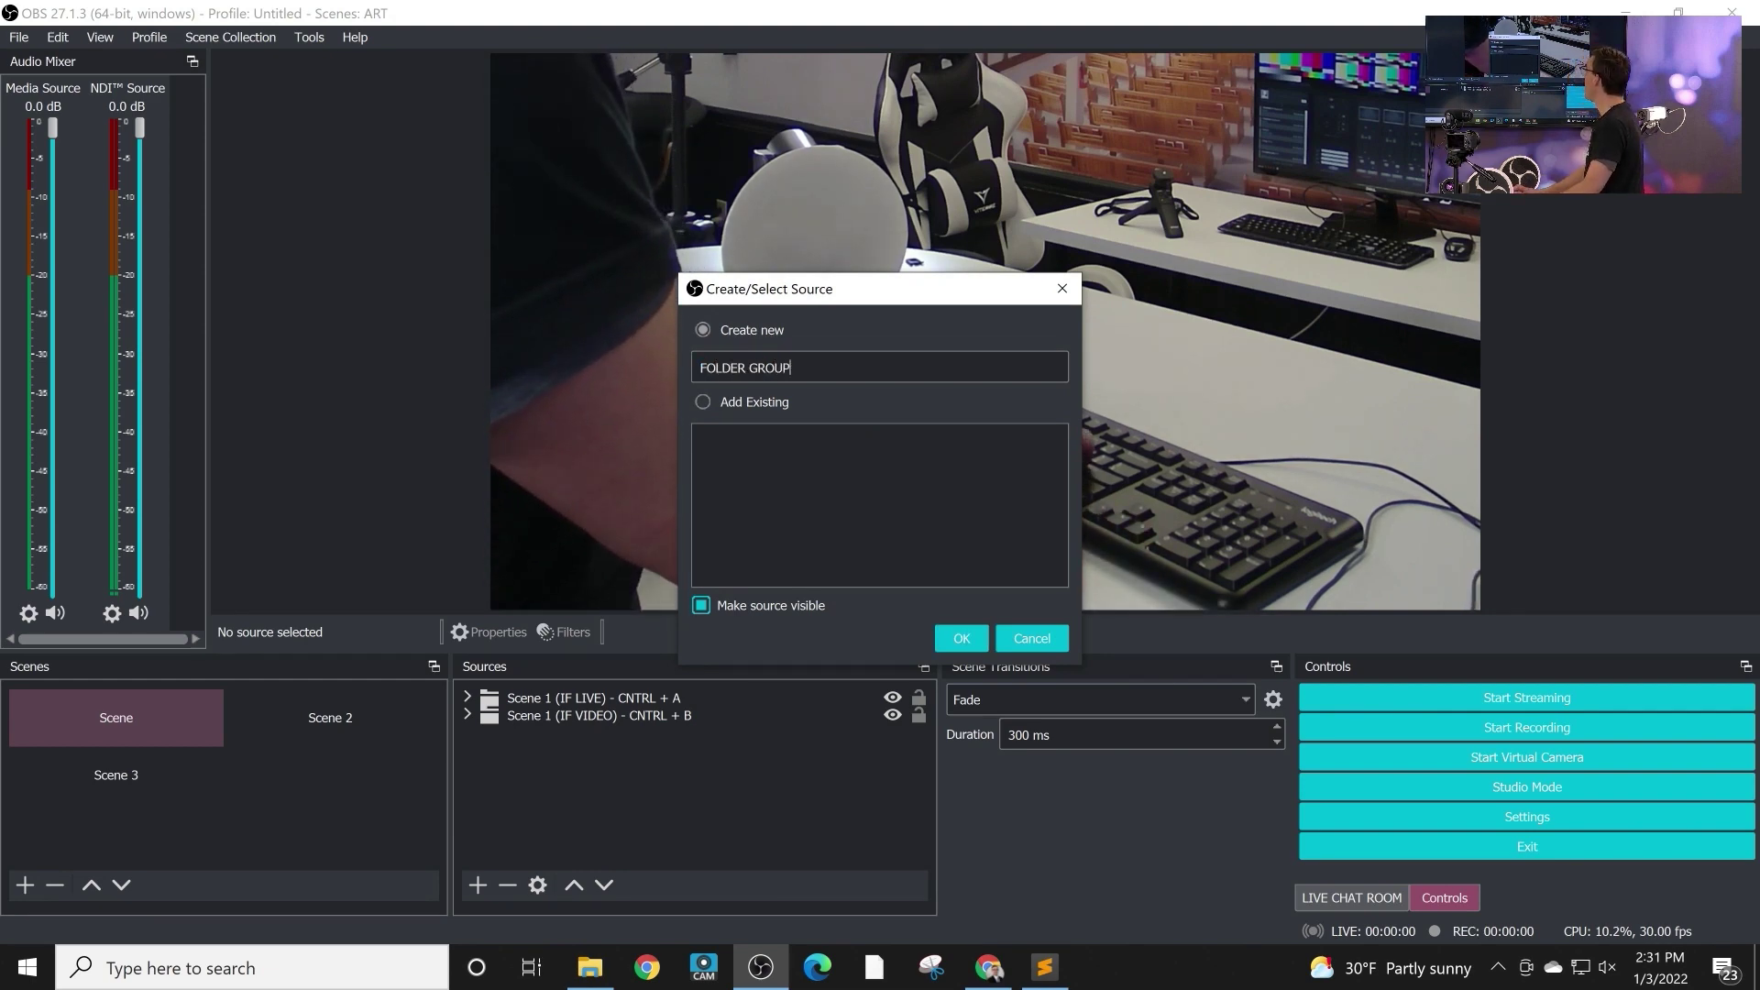
{"action": "type", "text": "R GROUP"}
{"action": "key", "text": "Return"}
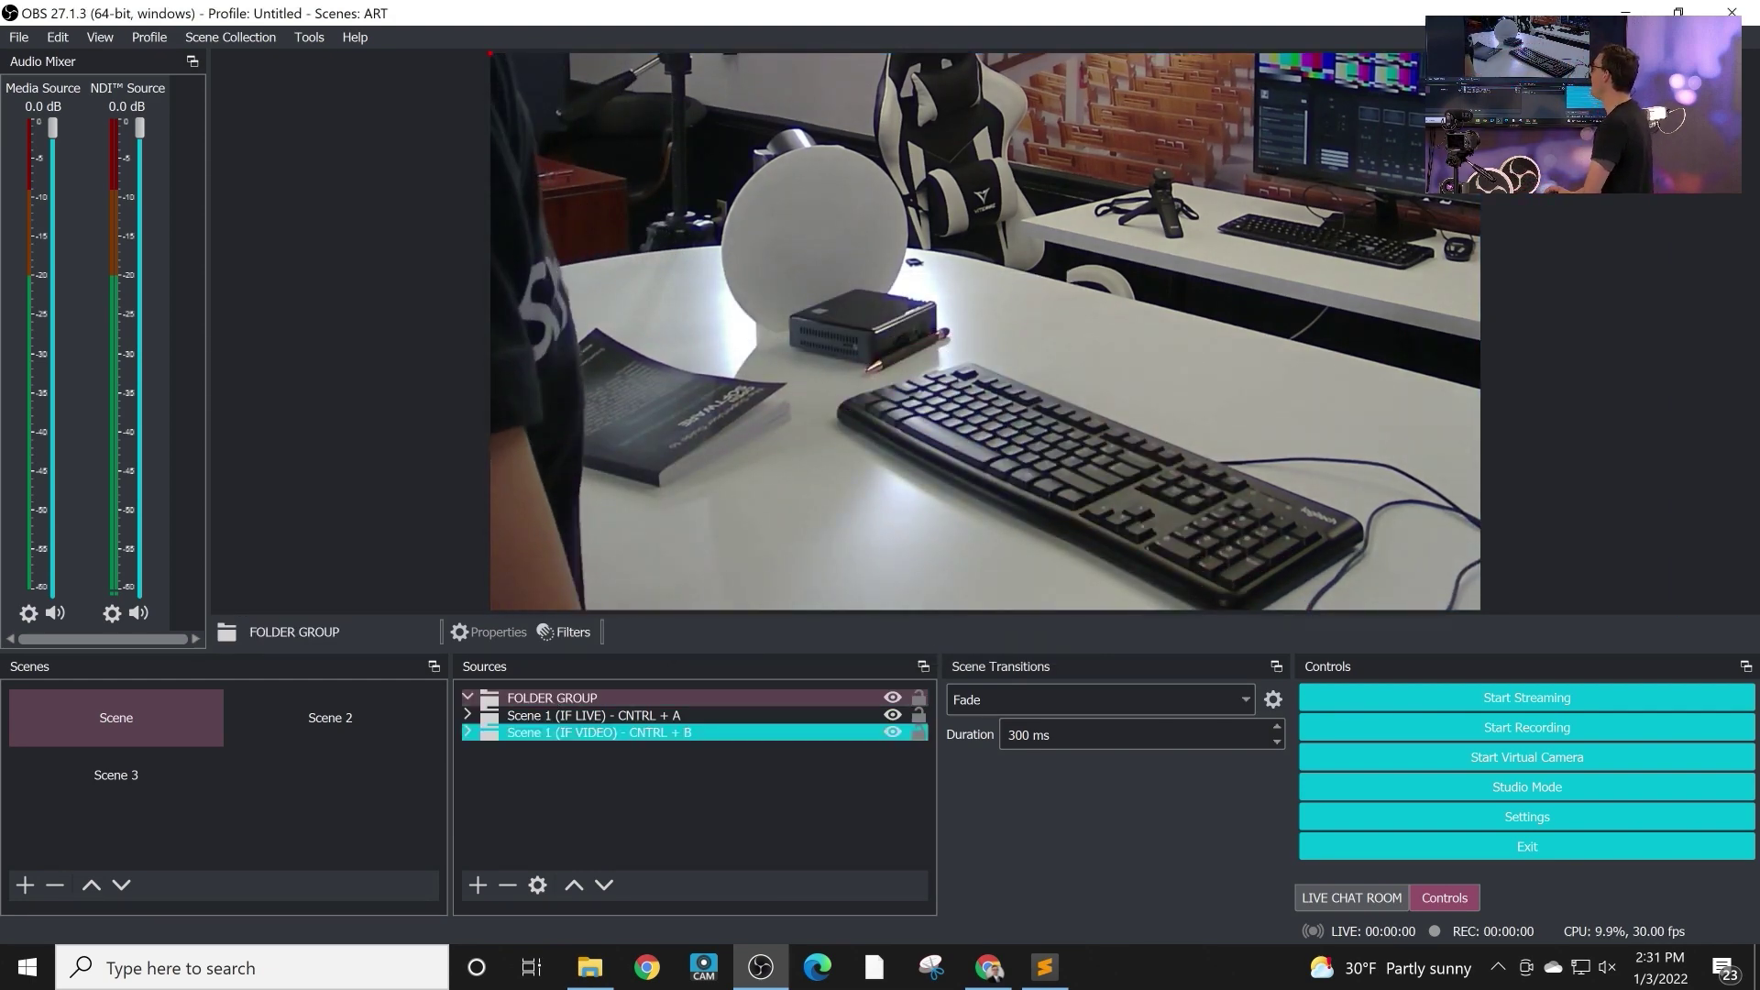
- Use the assigned hotkeys to alternate between the Scene 1 (IF VIDEO) and Scene 1 (IF LIVE) groups, ending on the live group
{"action": "left_click", "coordinate": [596, 715]}
{"action": "key", "text": "ctrl+b"}
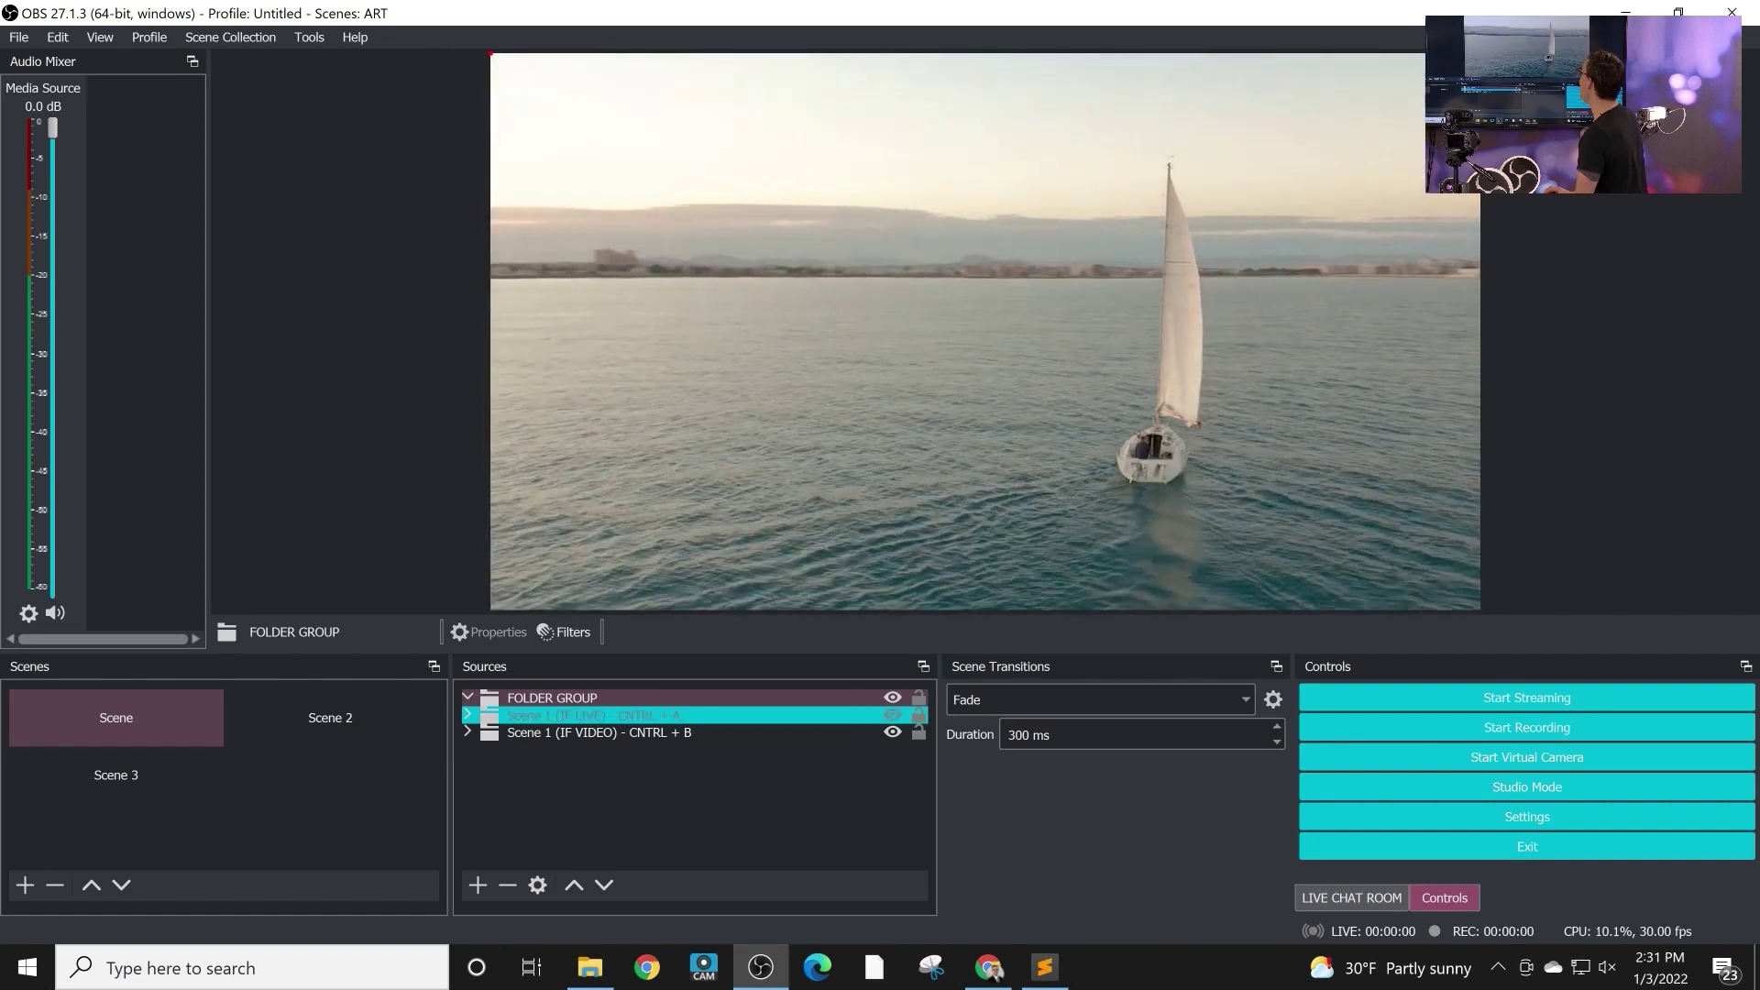
{"action": "key", "text": "ctrl+a"}
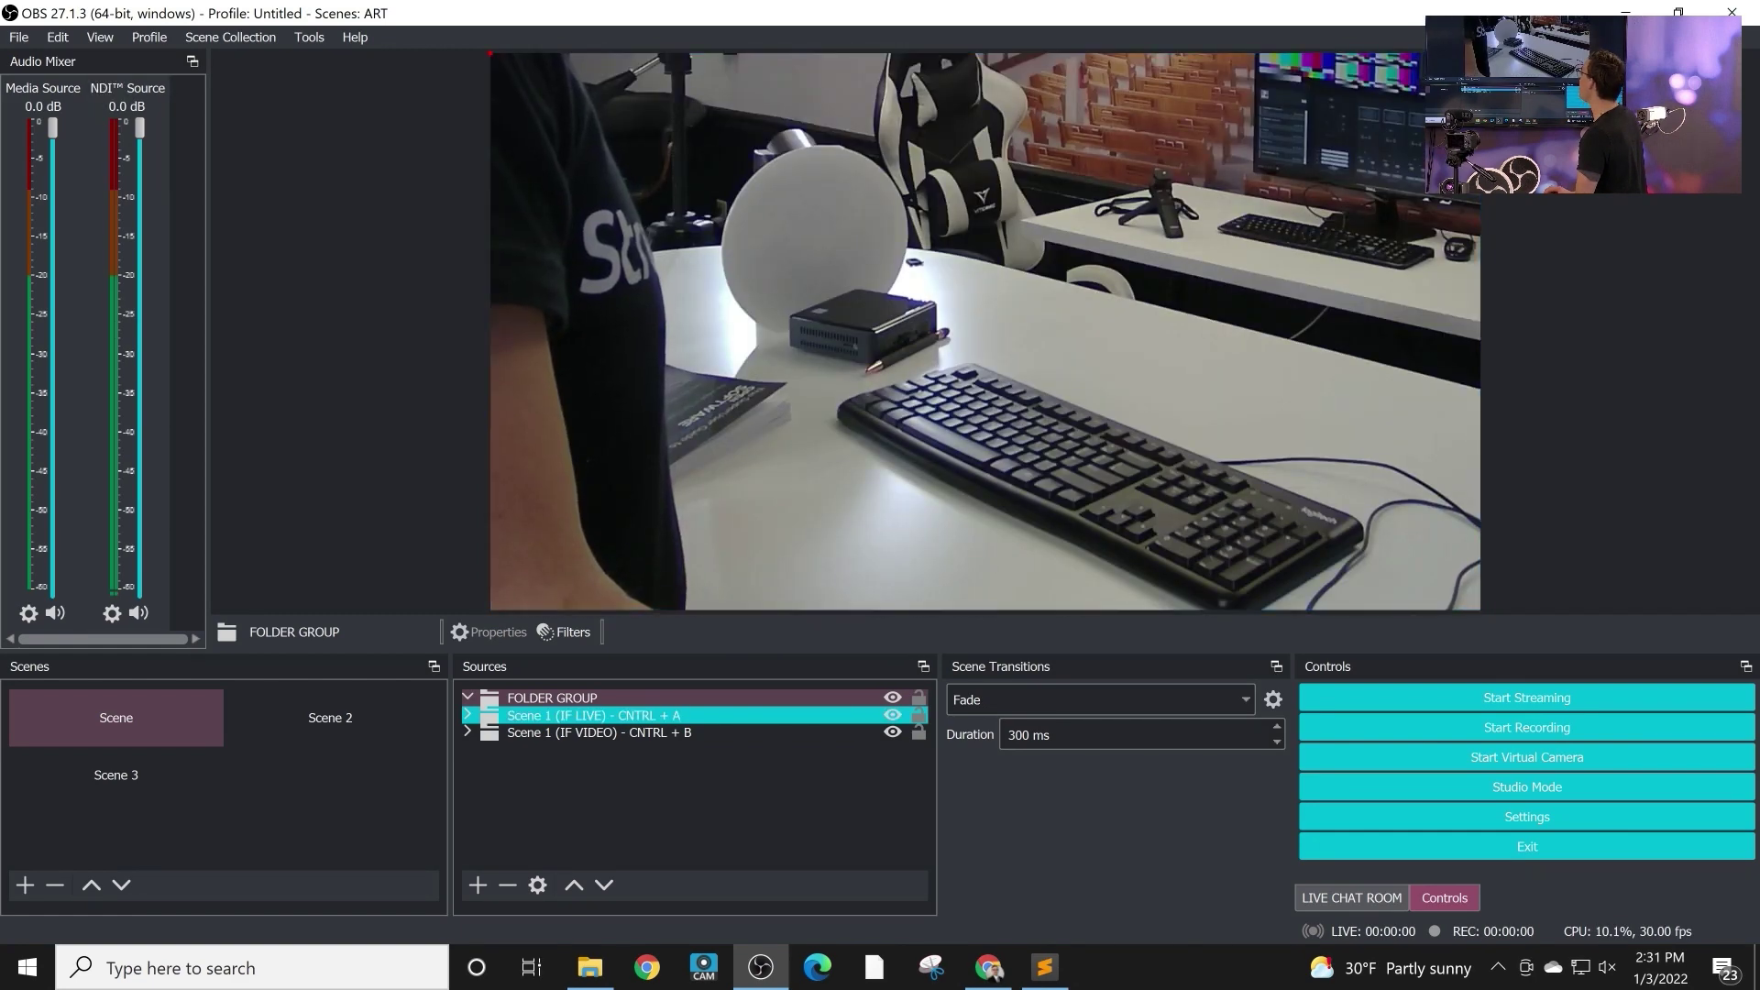
{"action": "left_click", "coordinate": [468, 714]}
{"action": "key", "text": "ctrl+b"}
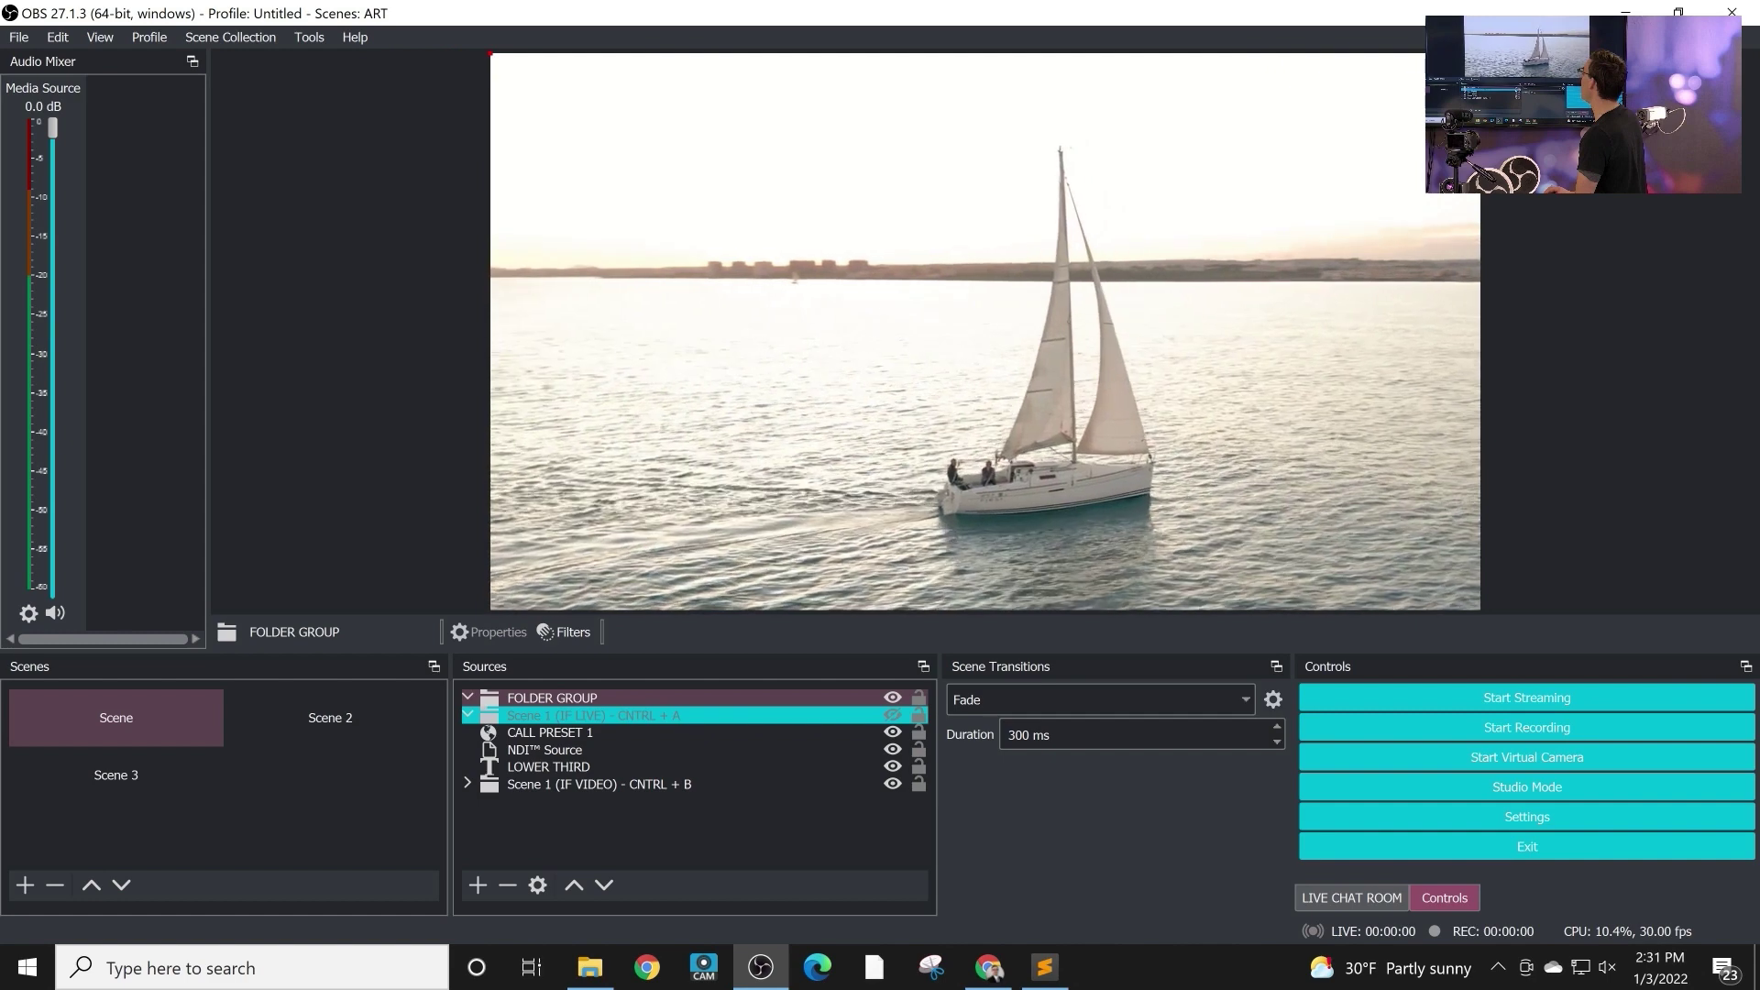
{"action": "key", "text": "ctrl+a"}
{"action": "key", "text": "ctrl+b"}
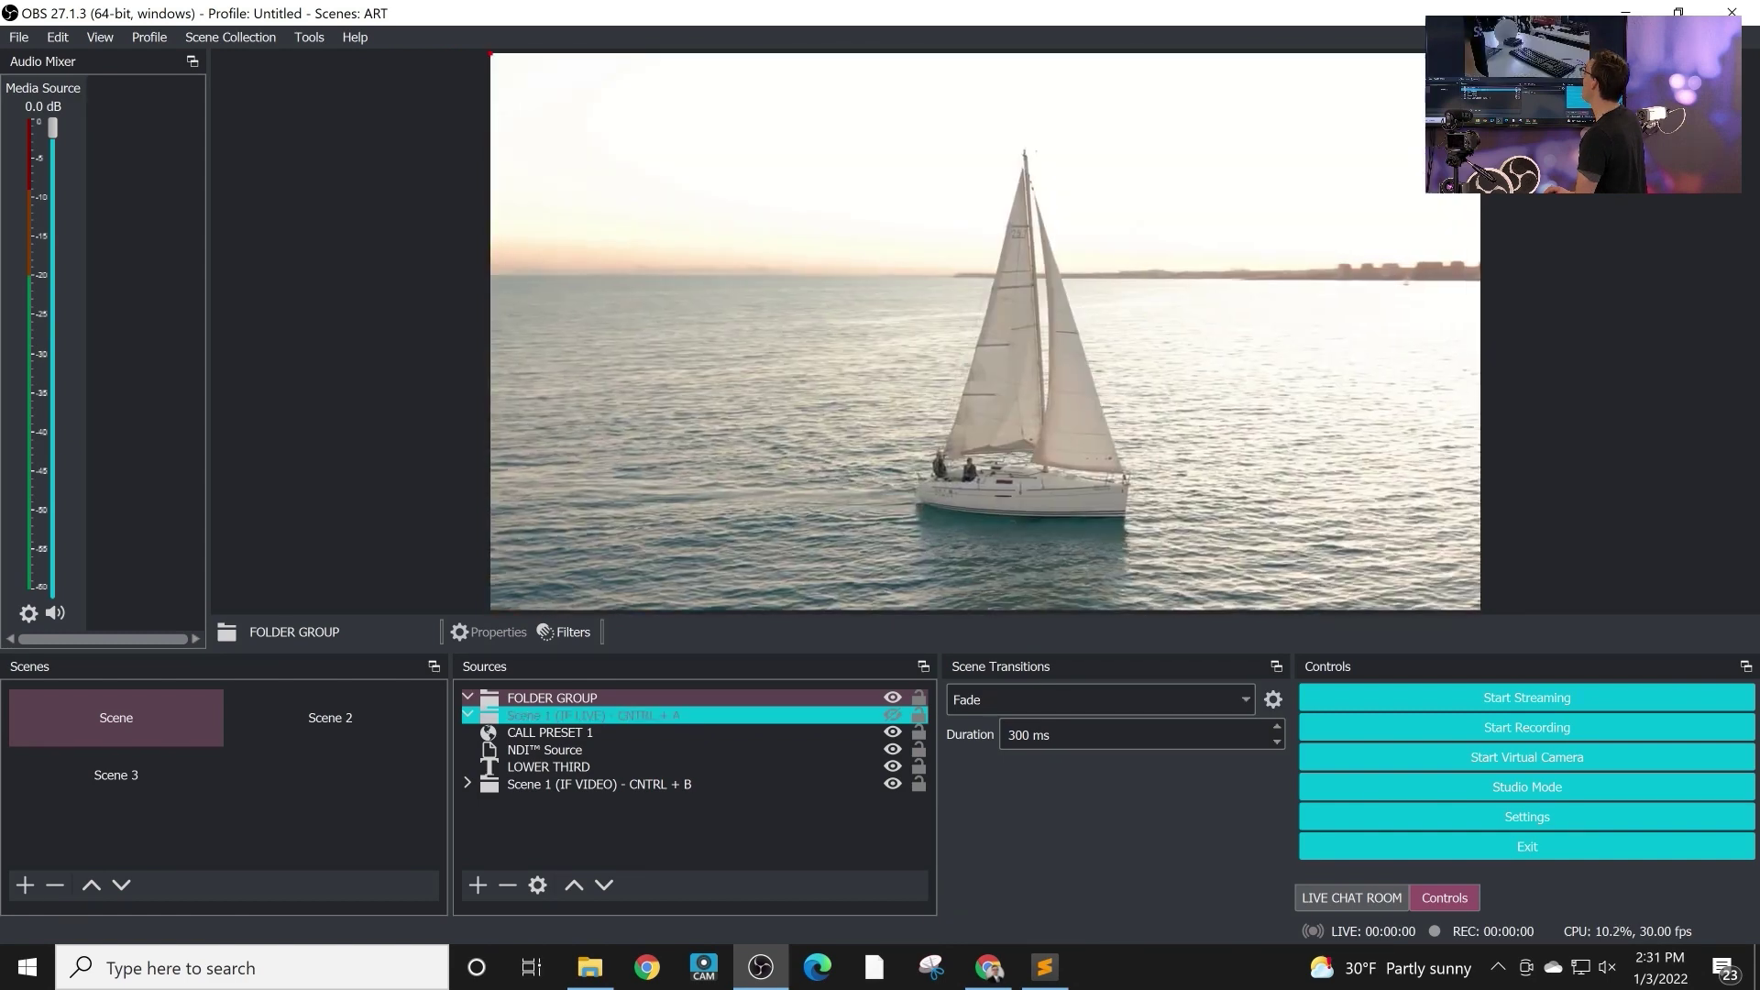
{"action": "key", "text": "ctrl+a"}
{"action": "key", "text": "Up"}
{"action": "key", "text": "Down"}
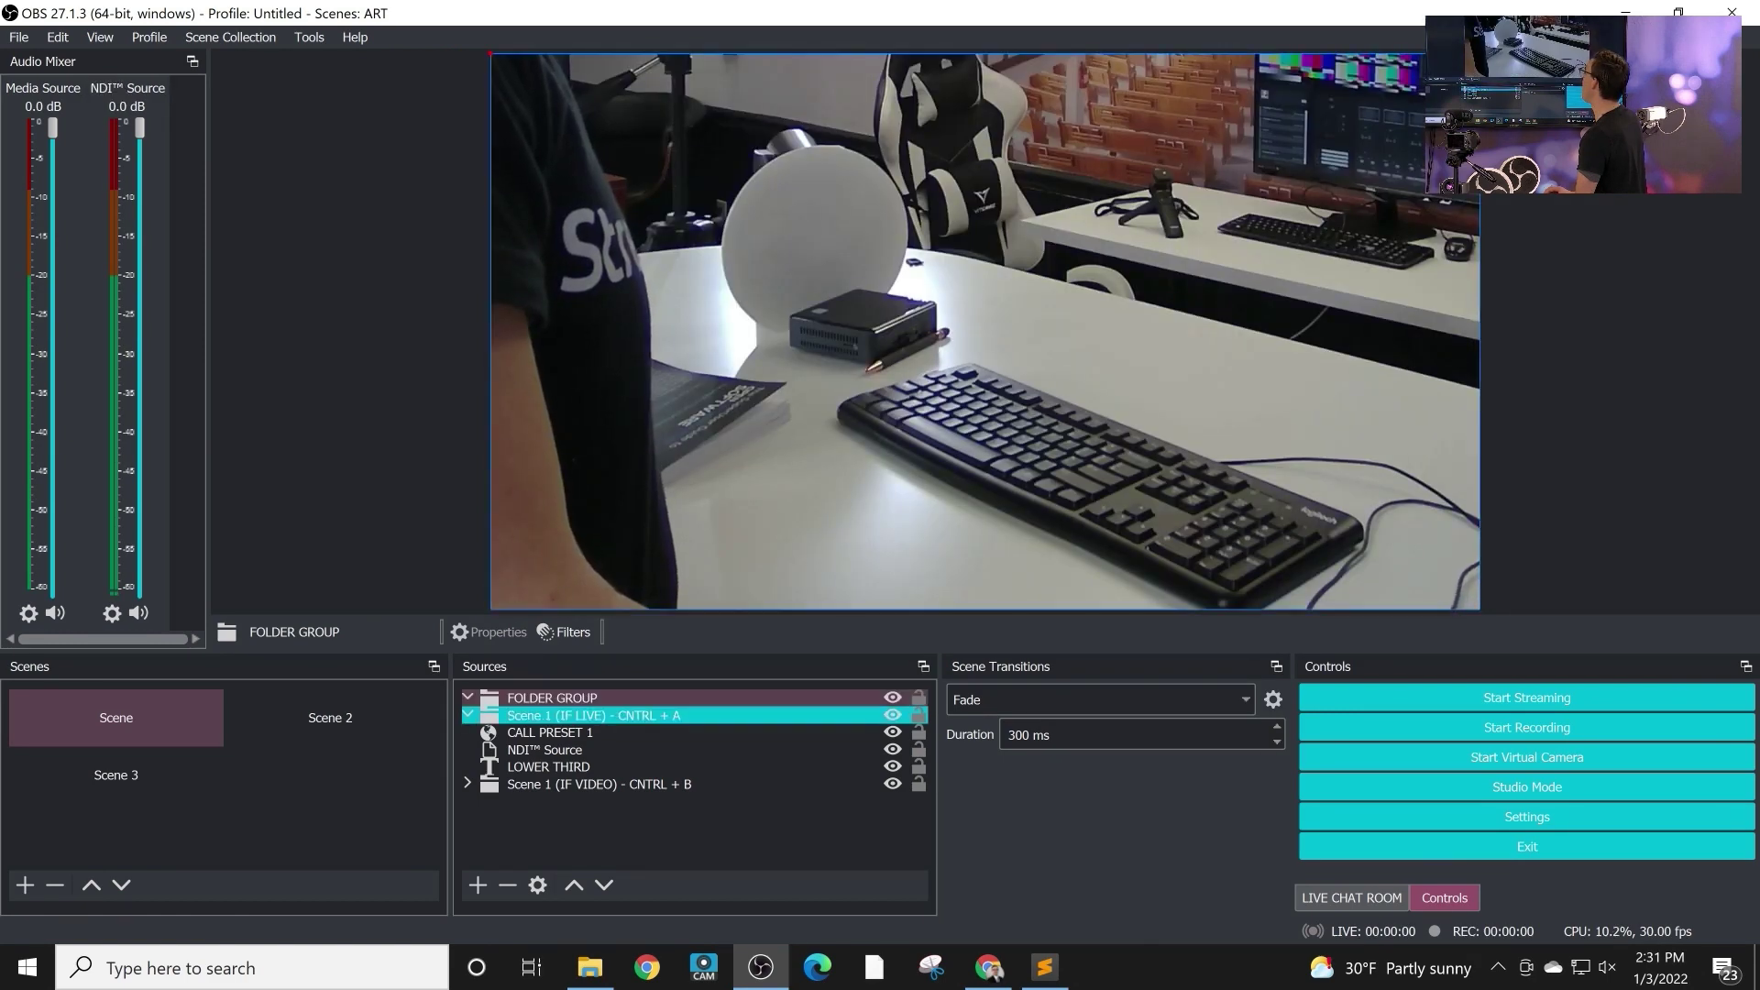
- Collapse the Scene 1 (IF LIVE) group, inspect the Scene 1 (IF VIDEO) group's source, and expand the live group again
{"action": "key", "text": "Left"}
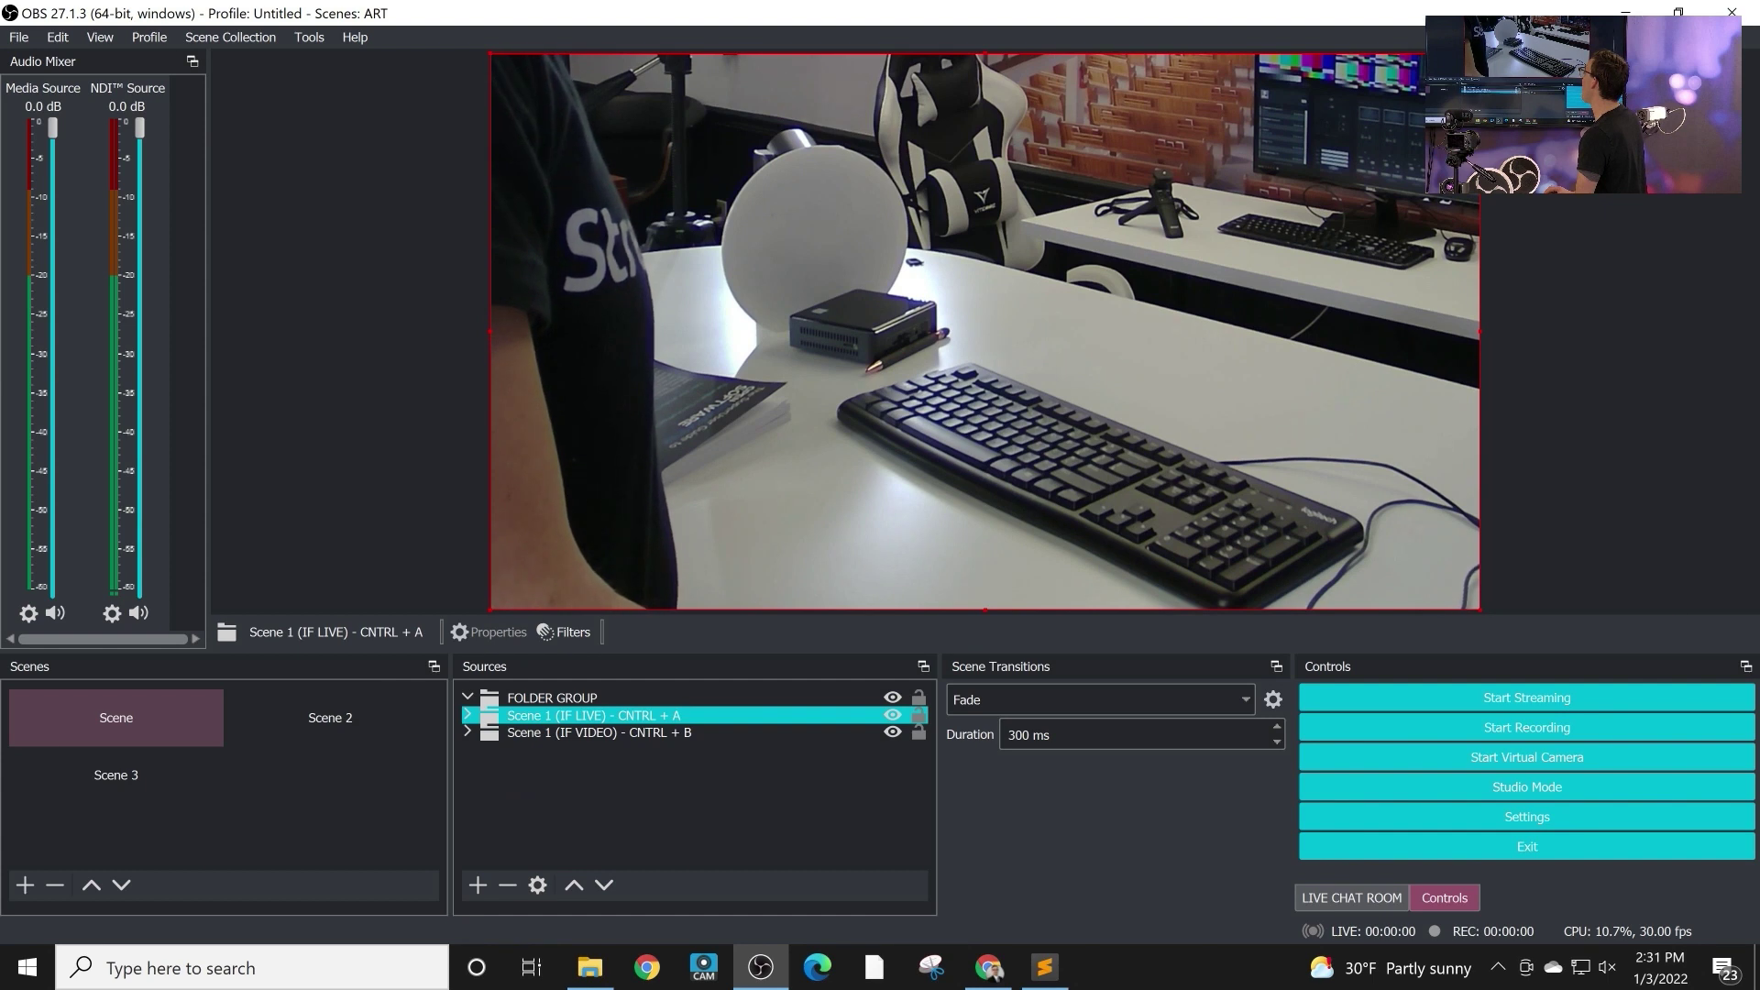
{"action": "key", "text": "shift+Down"}
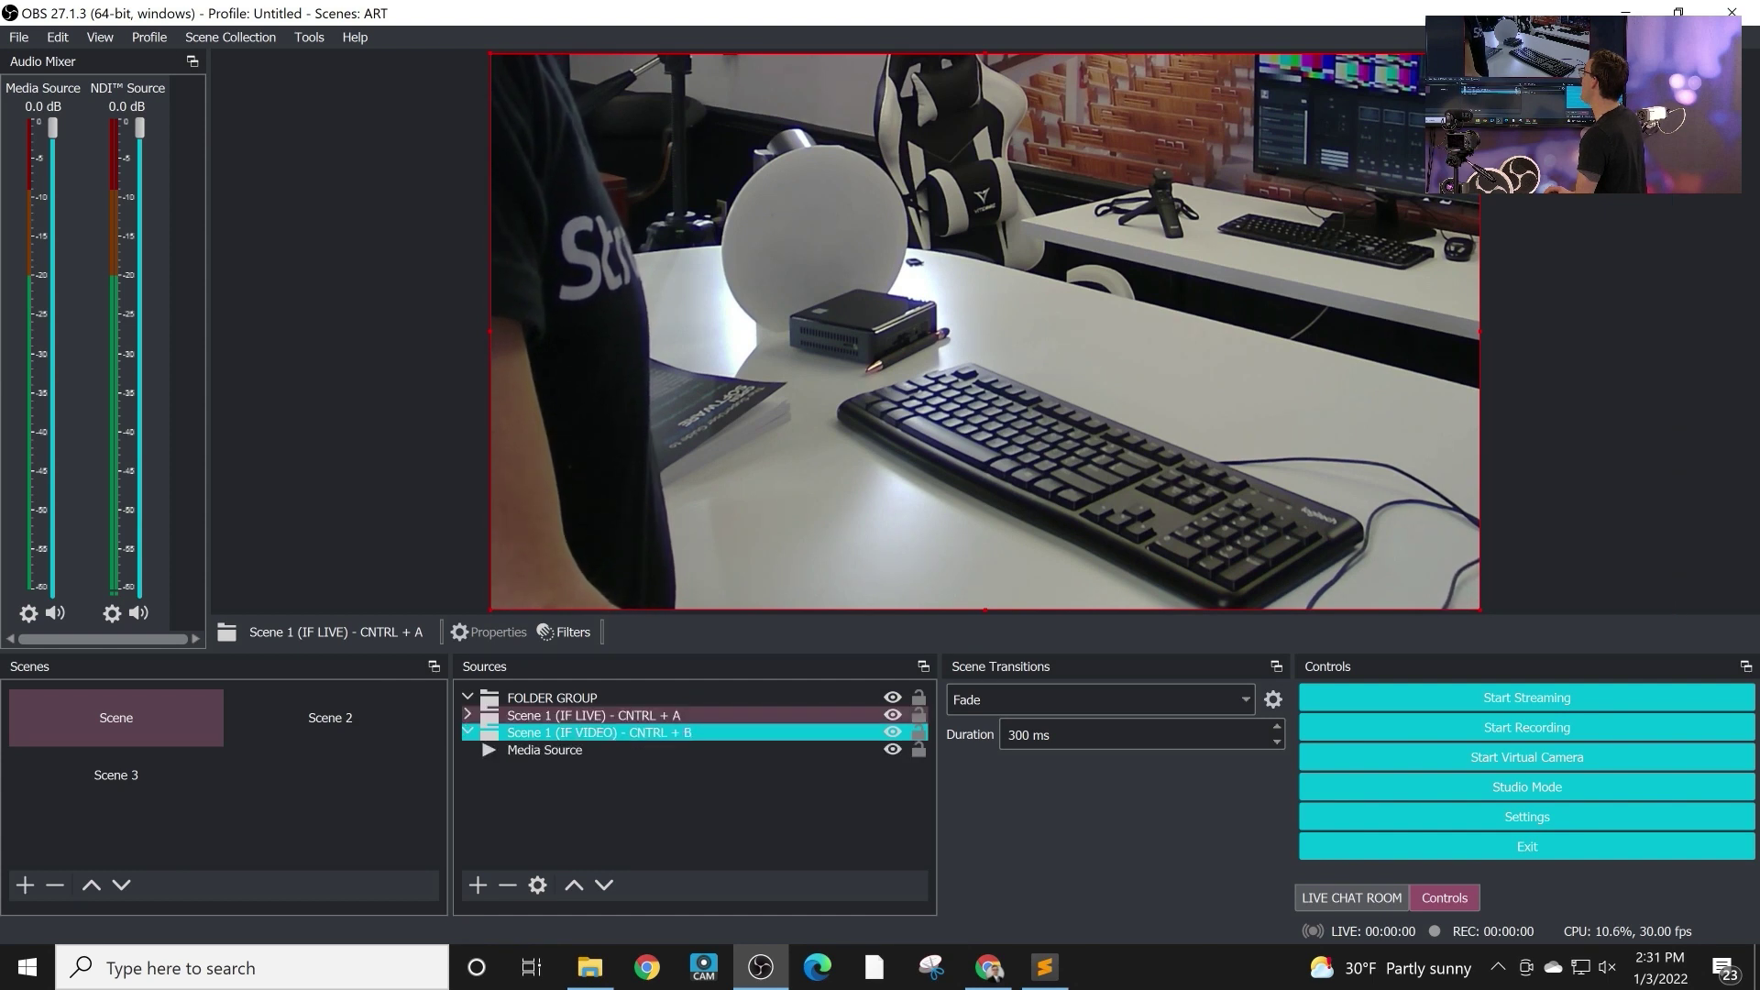
{"action": "left_click", "coordinate": [467, 732]}
{"action": "key", "text": "Right"}
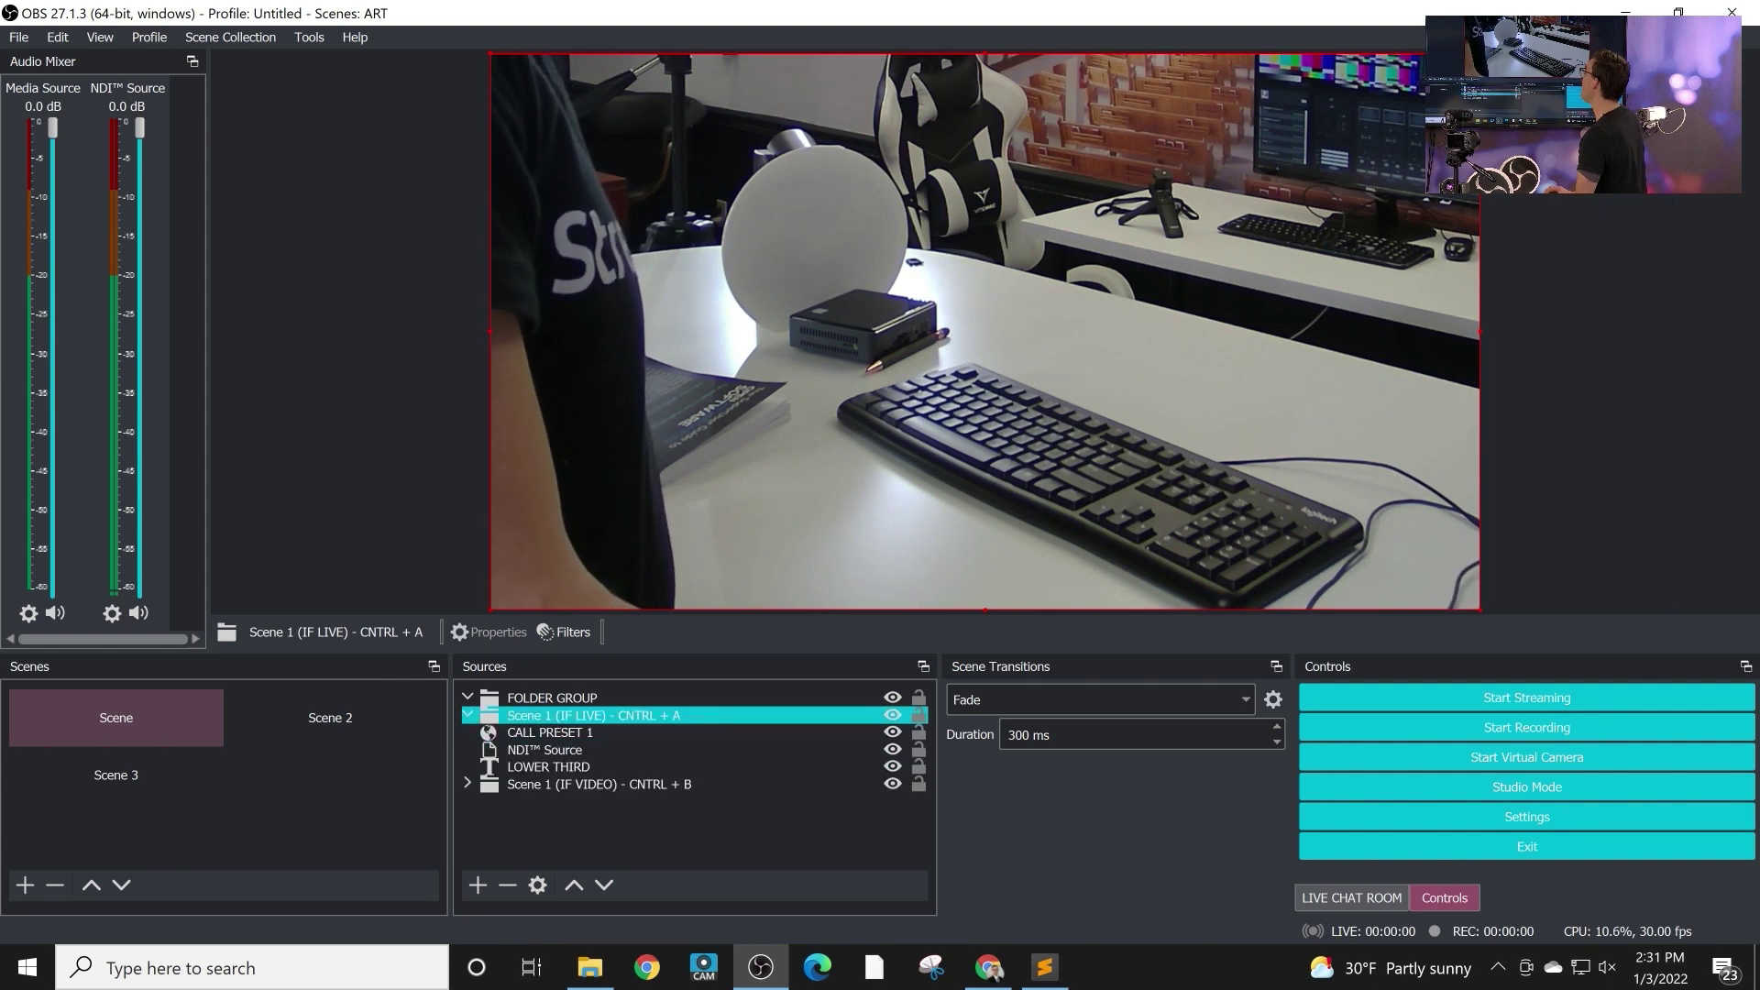
{"action": "key", "text": "Down"}
{"action": "key", "text": "Down"}
{"action": "key", "text": "Down"}
{"action": "left_click", "coordinate": [330, 717]}
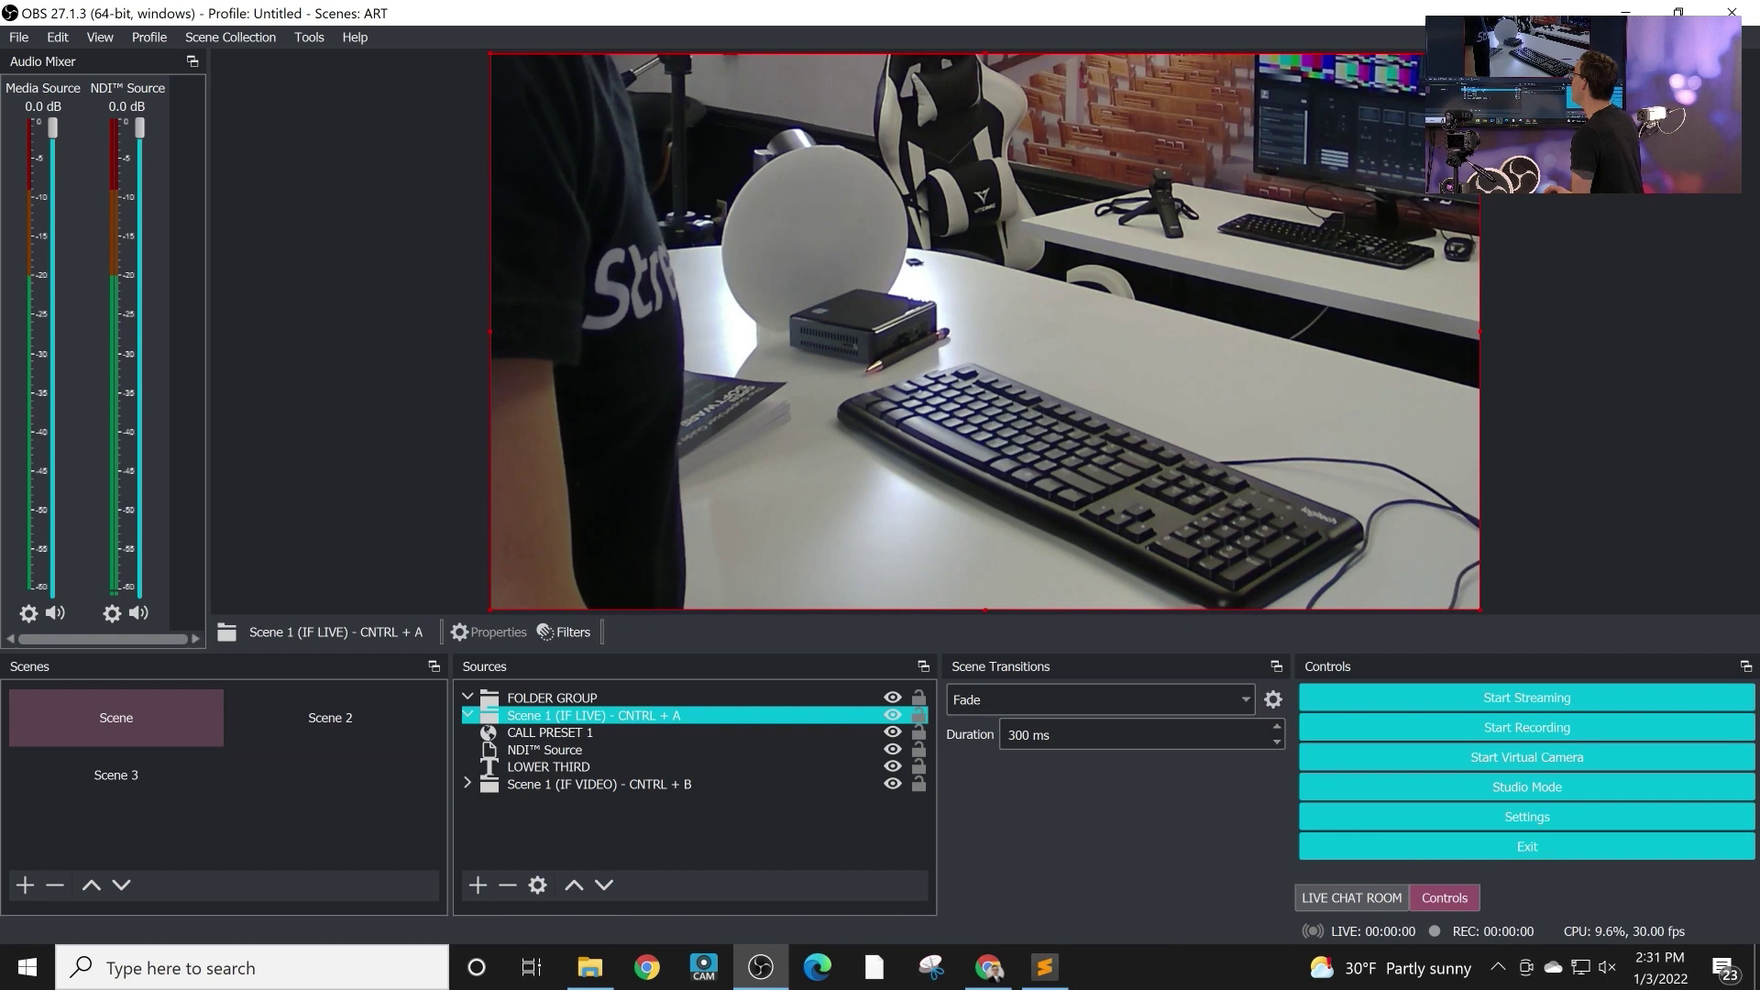
- Open the Scene 1 (IF LIVE) group's name for editing, select part of its text and leave the rename
{"action": "right_click", "coordinate": [630, 715]}
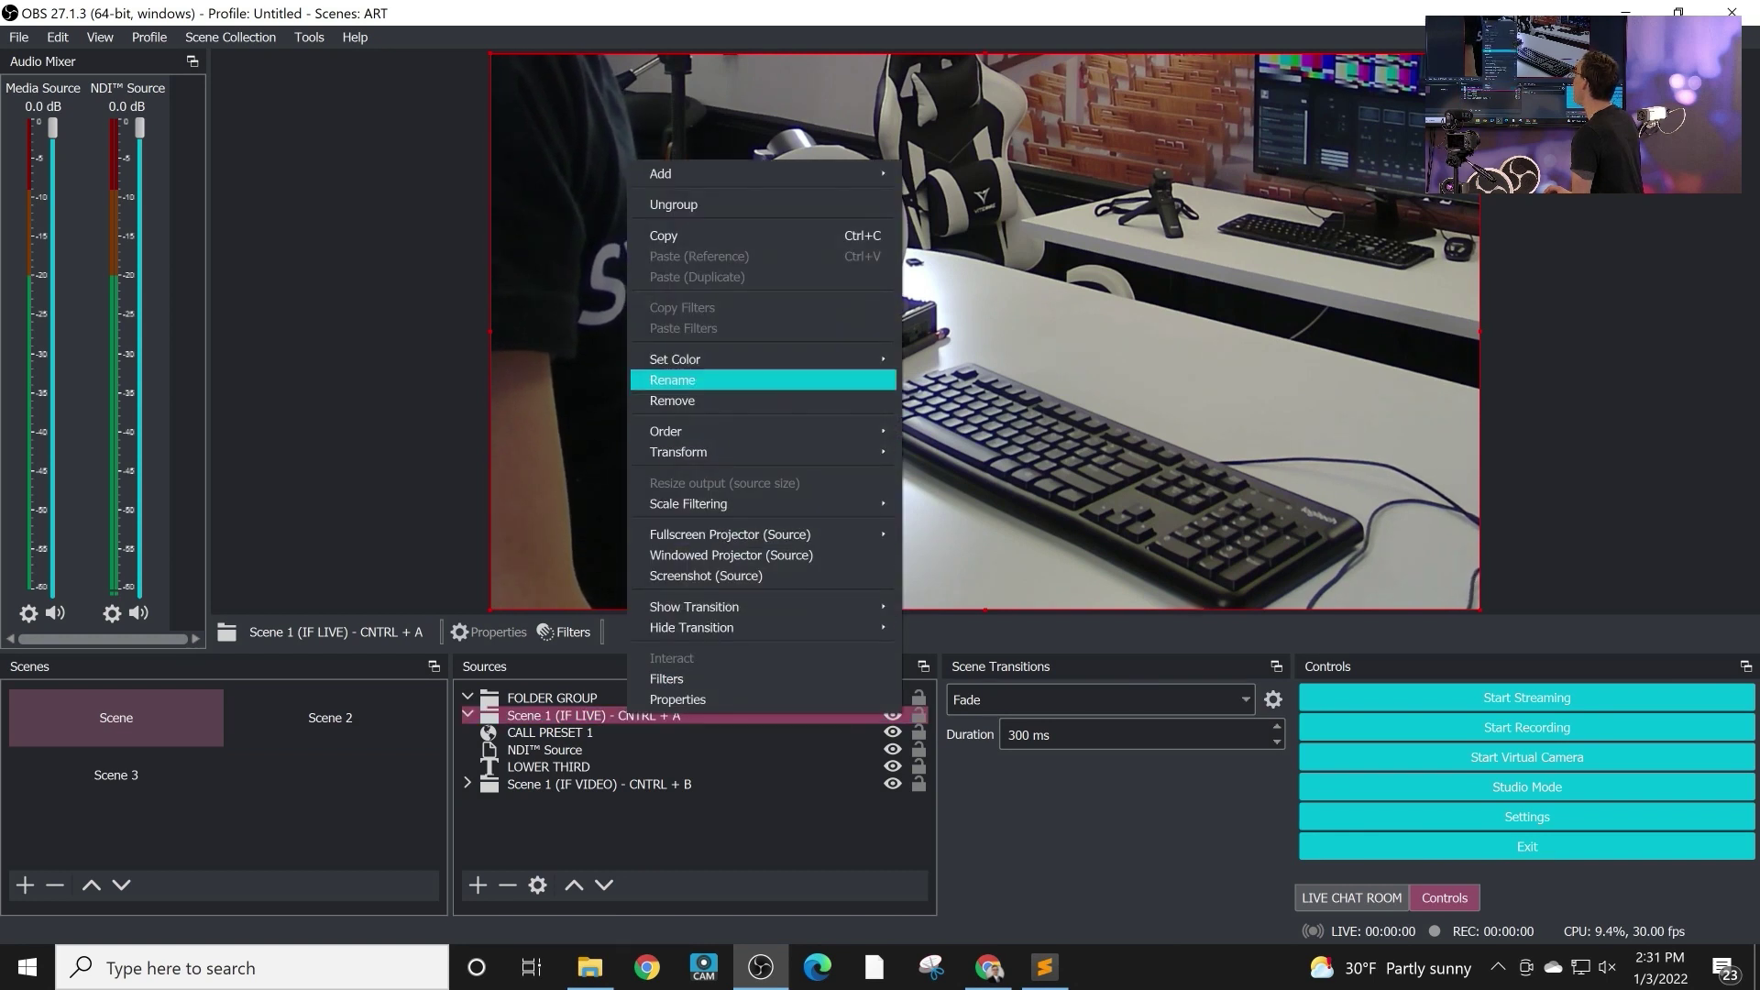
{"action": "left_click", "coordinate": [672, 379]}
{"action": "key", "text": "Return"}
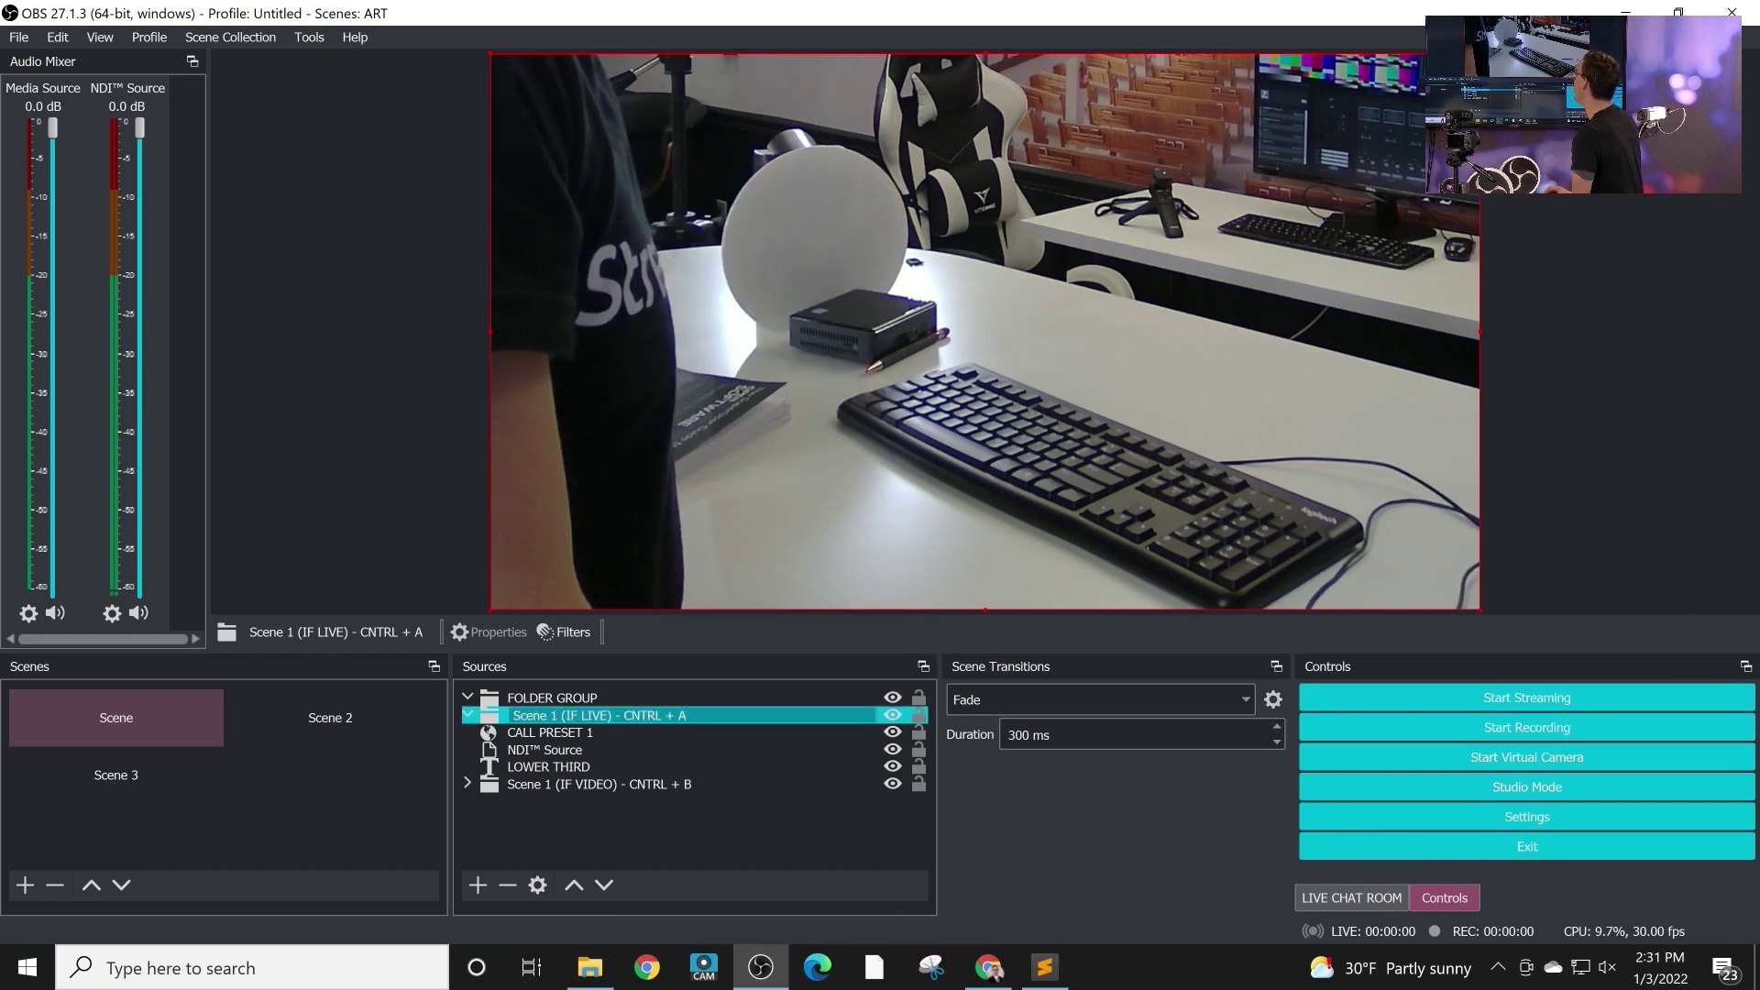
{"action": "left_click_drag", "start_coordinate": [687, 715], "coordinate": [624, 715]}
{"action": "left_click", "coordinate": [641, 825]}
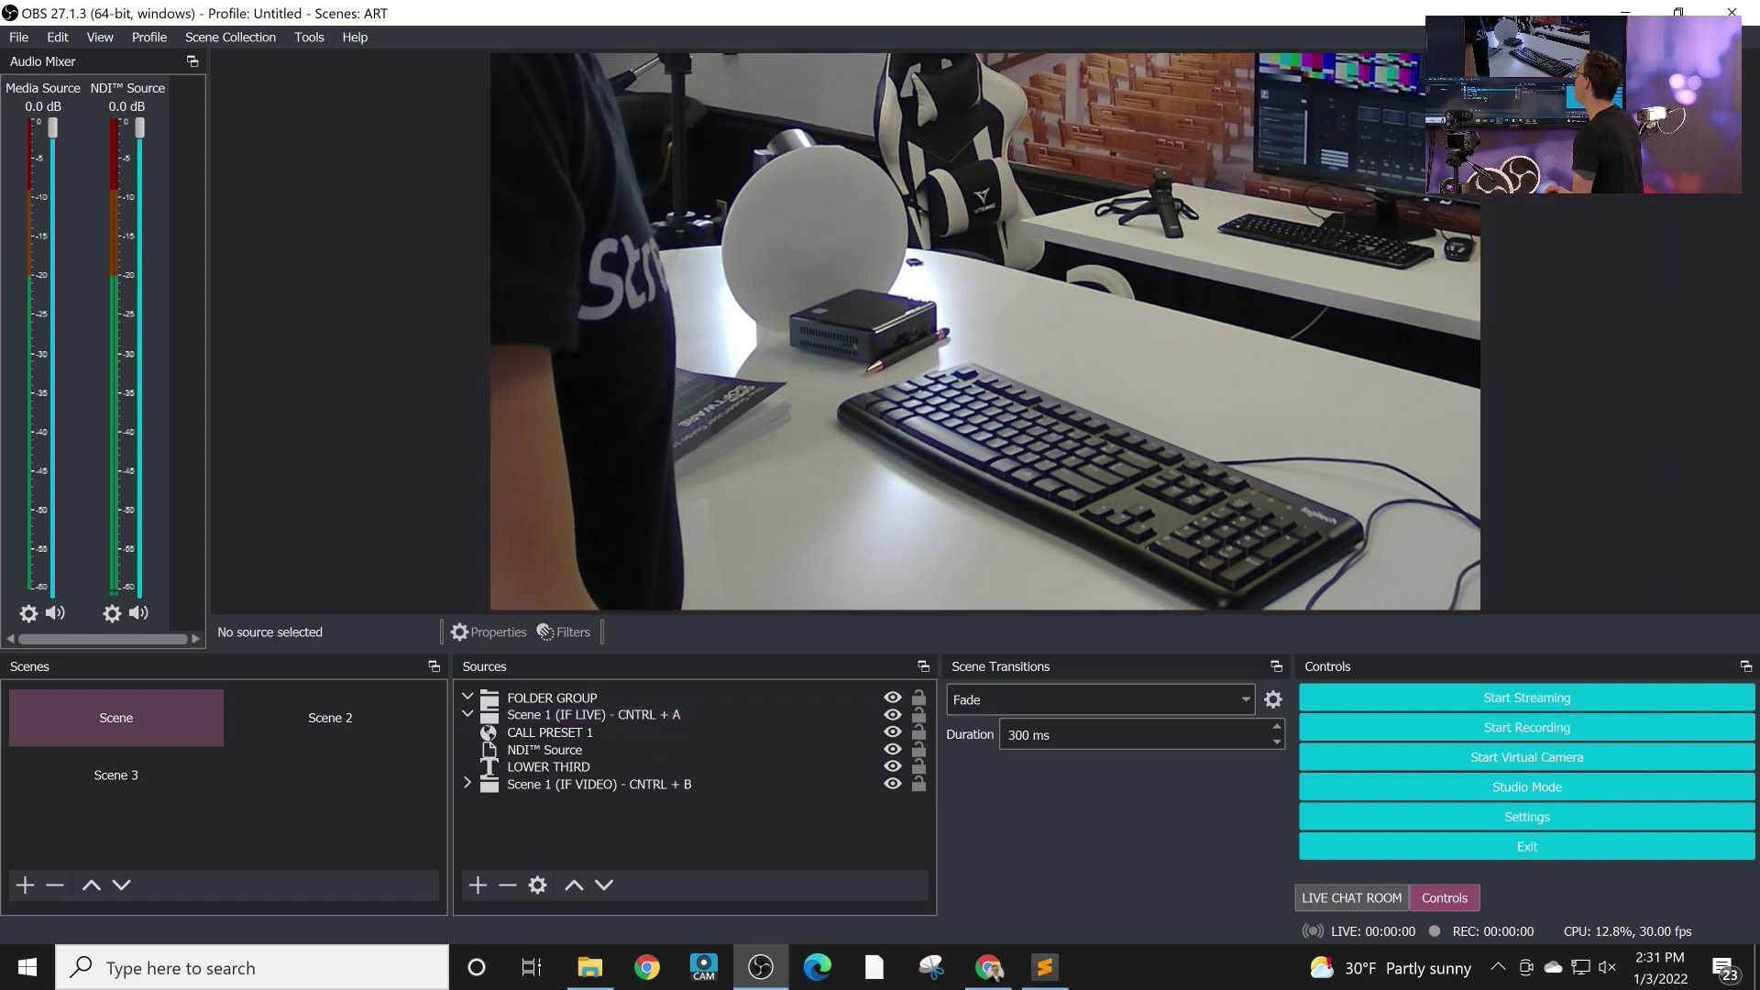
- Review the show hotkeys assigned to the Scene 1 (IF LIVE) and Scene 1 (IF VIDEO) groups in the hotkey settings, and close the settings
{"action": "key", "text": "alt+f"}
{"action": "key", "text": "Down"}
{"action": "key", "text": "Down"}
{"action": "key", "text": "Down"}
{"action": "key", "text": "Down"}
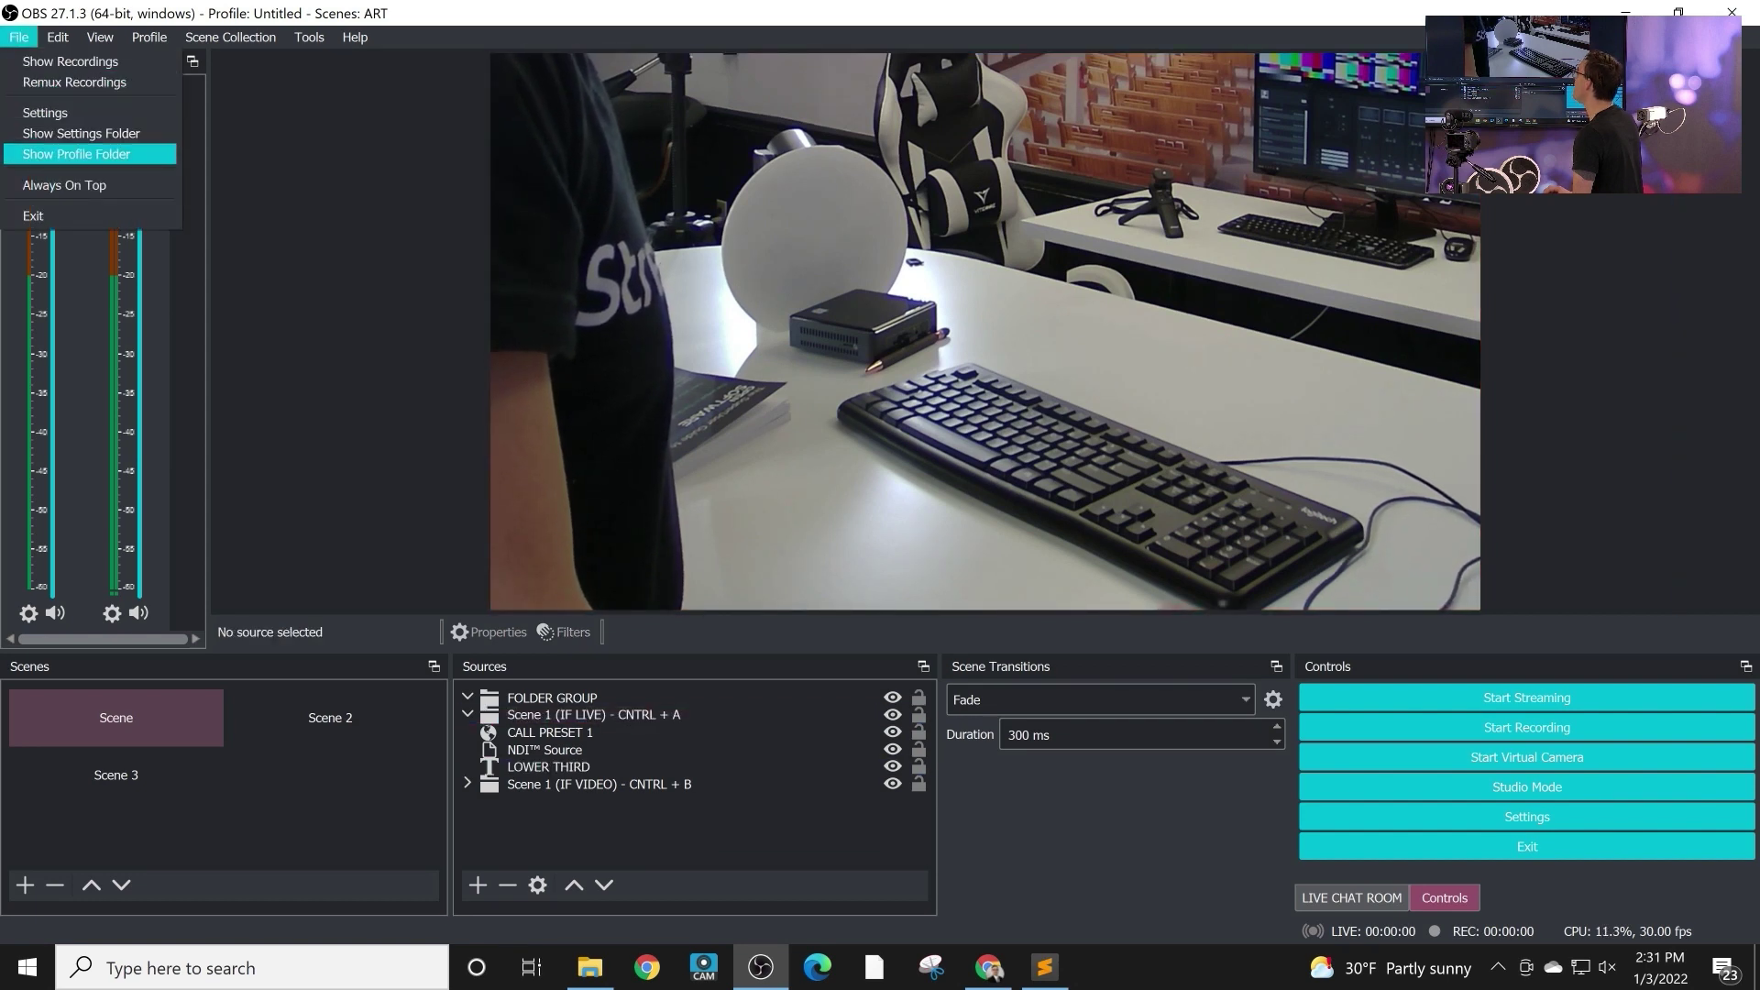
{"action": "key", "text": "Up"}
{"action": "key", "text": "Up"}
{"action": "key", "text": "Return"}
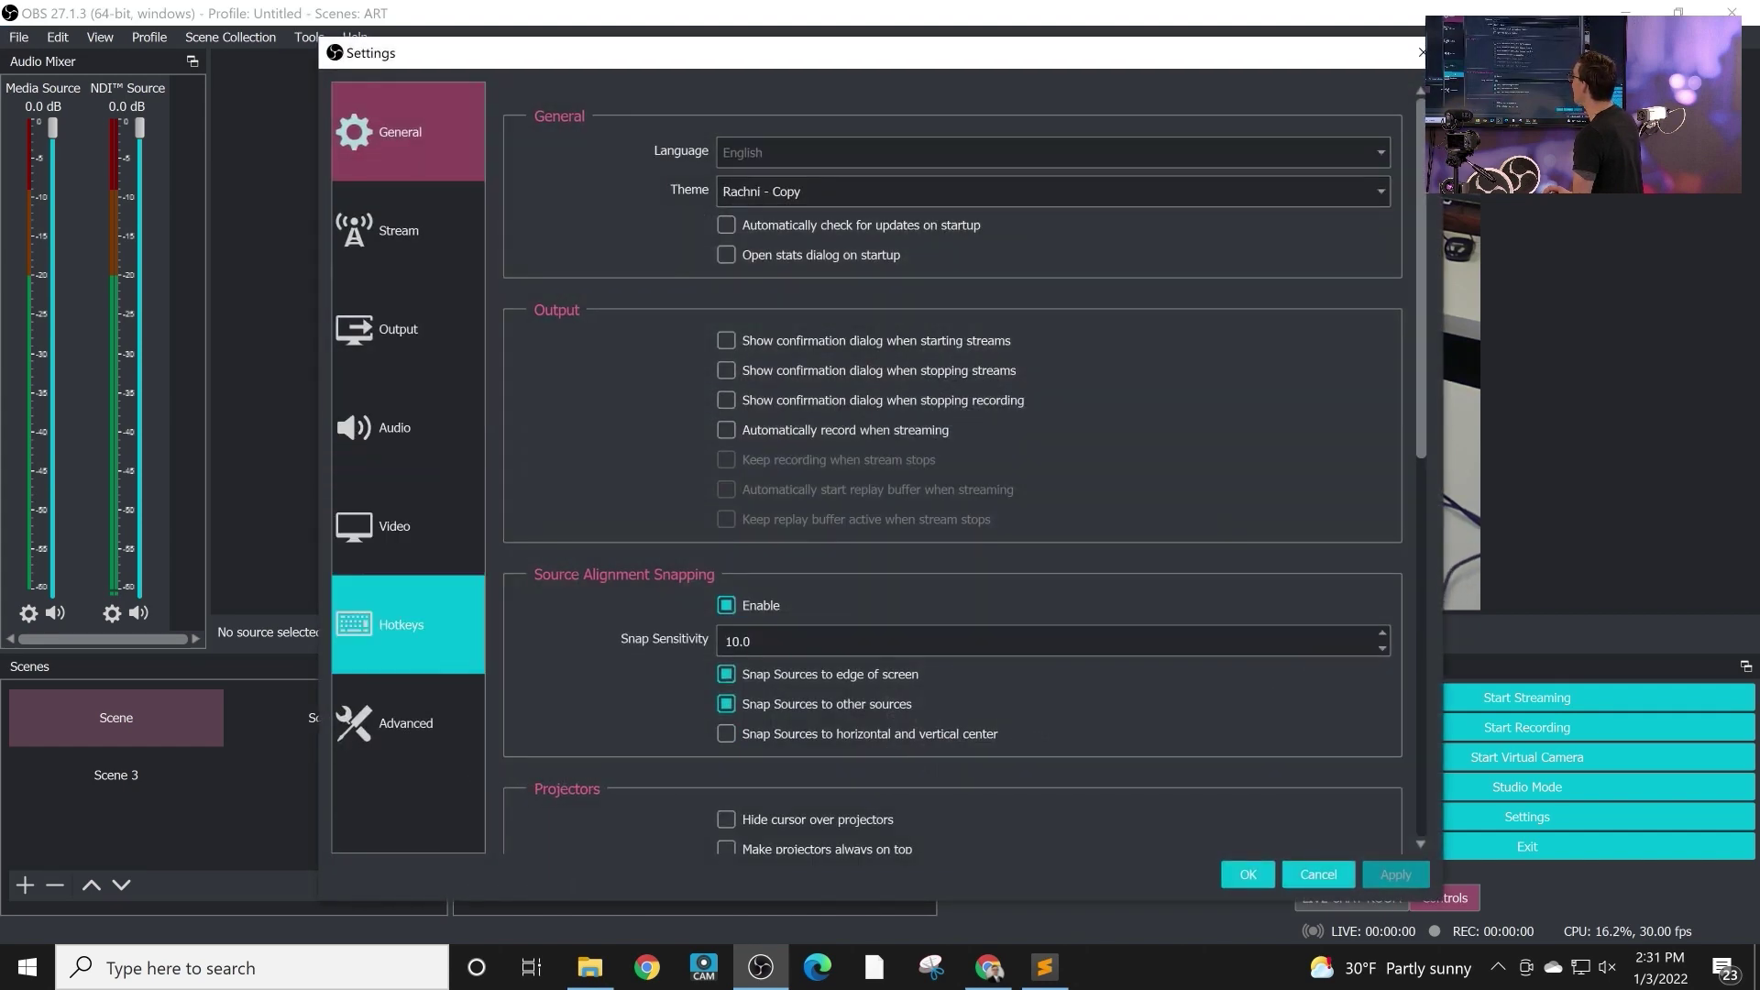
{"action": "left_click", "coordinate": [408, 624]}
{"action": "scroll", "coordinate": [1009, 476], "scroll_direction": "down", "scroll_amount": 10}
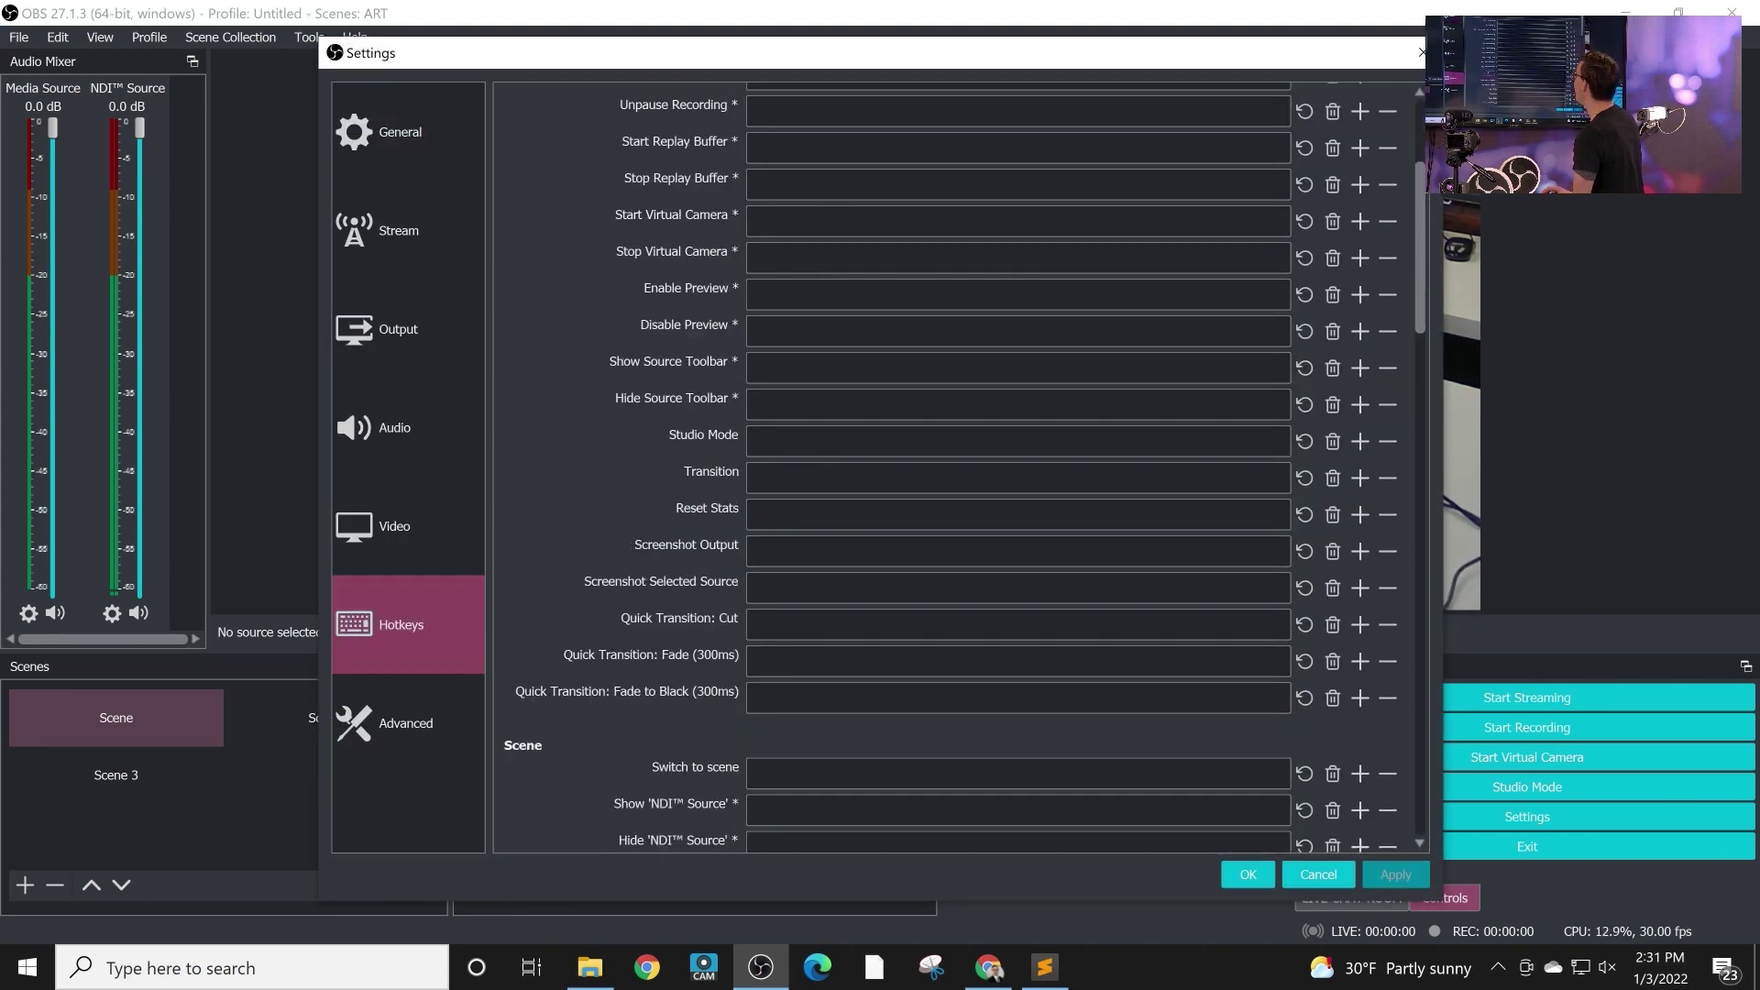
{"action": "left_click", "coordinate": [797, 475]}
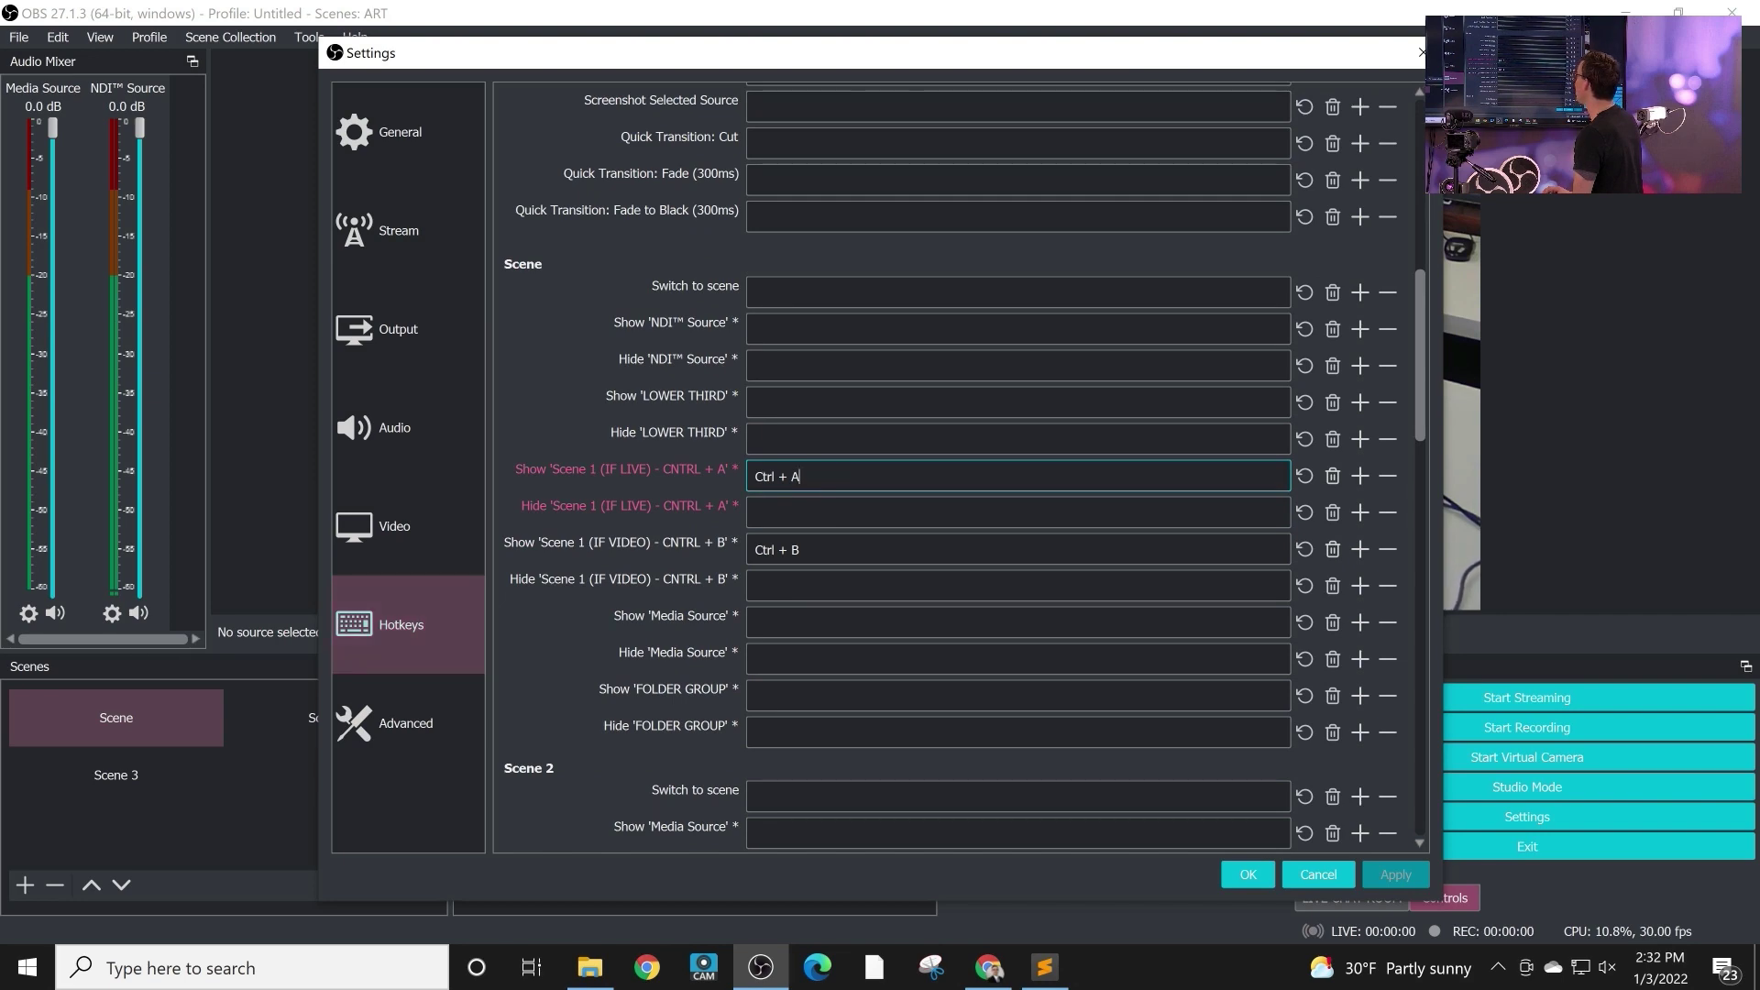
{"action": "left_click", "coordinate": [1248, 874]}
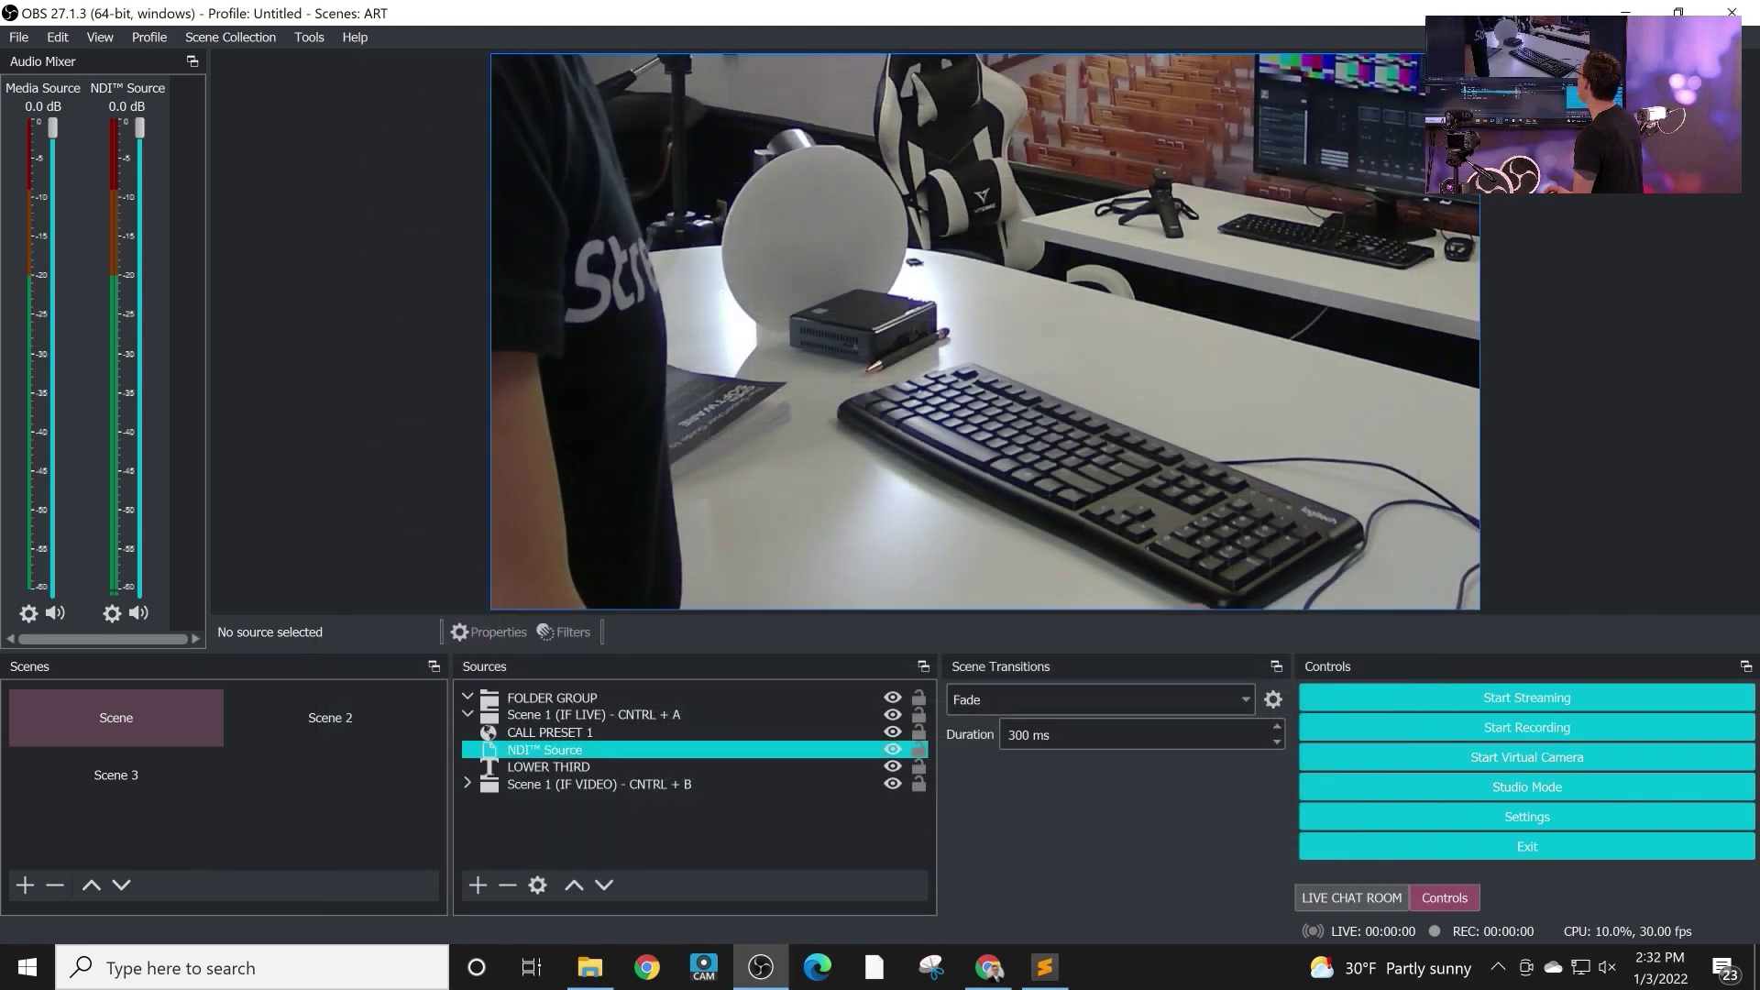
- Collapse the Scene 1 (IF LIVE) group and test the group hotkeys, ending on the live group
{"action": "left_click", "coordinate": [594, 715]}
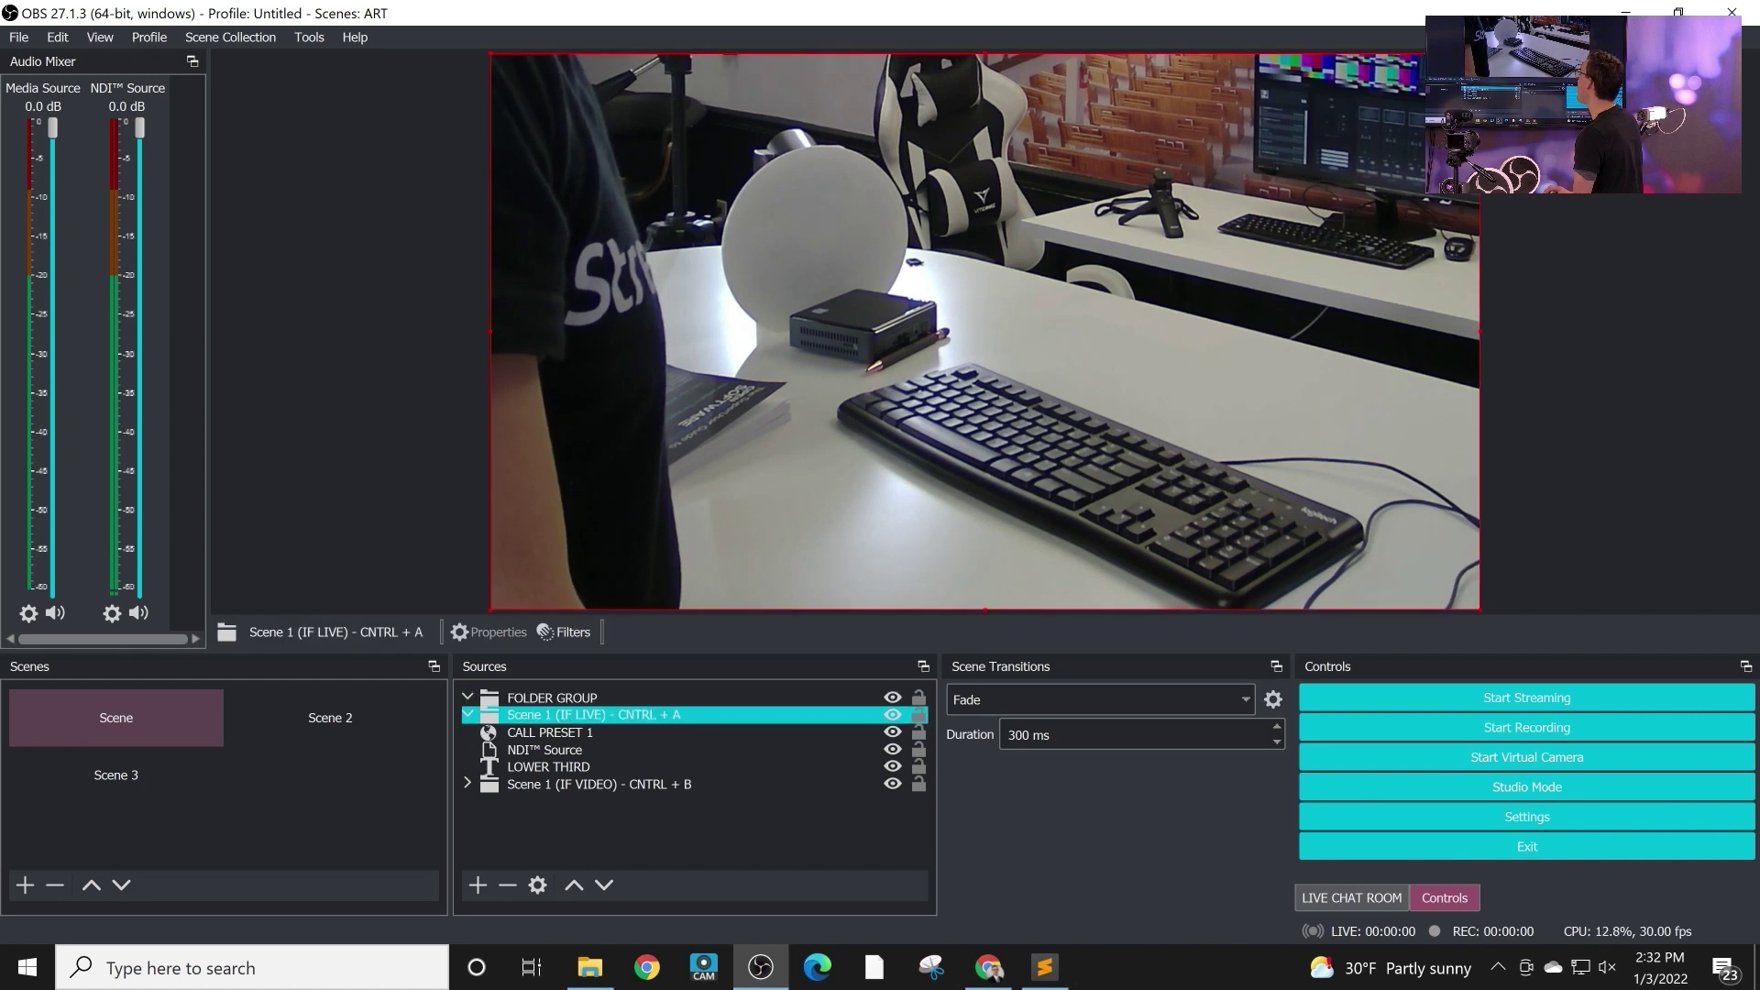
{"action": "key", "text": "Down"}
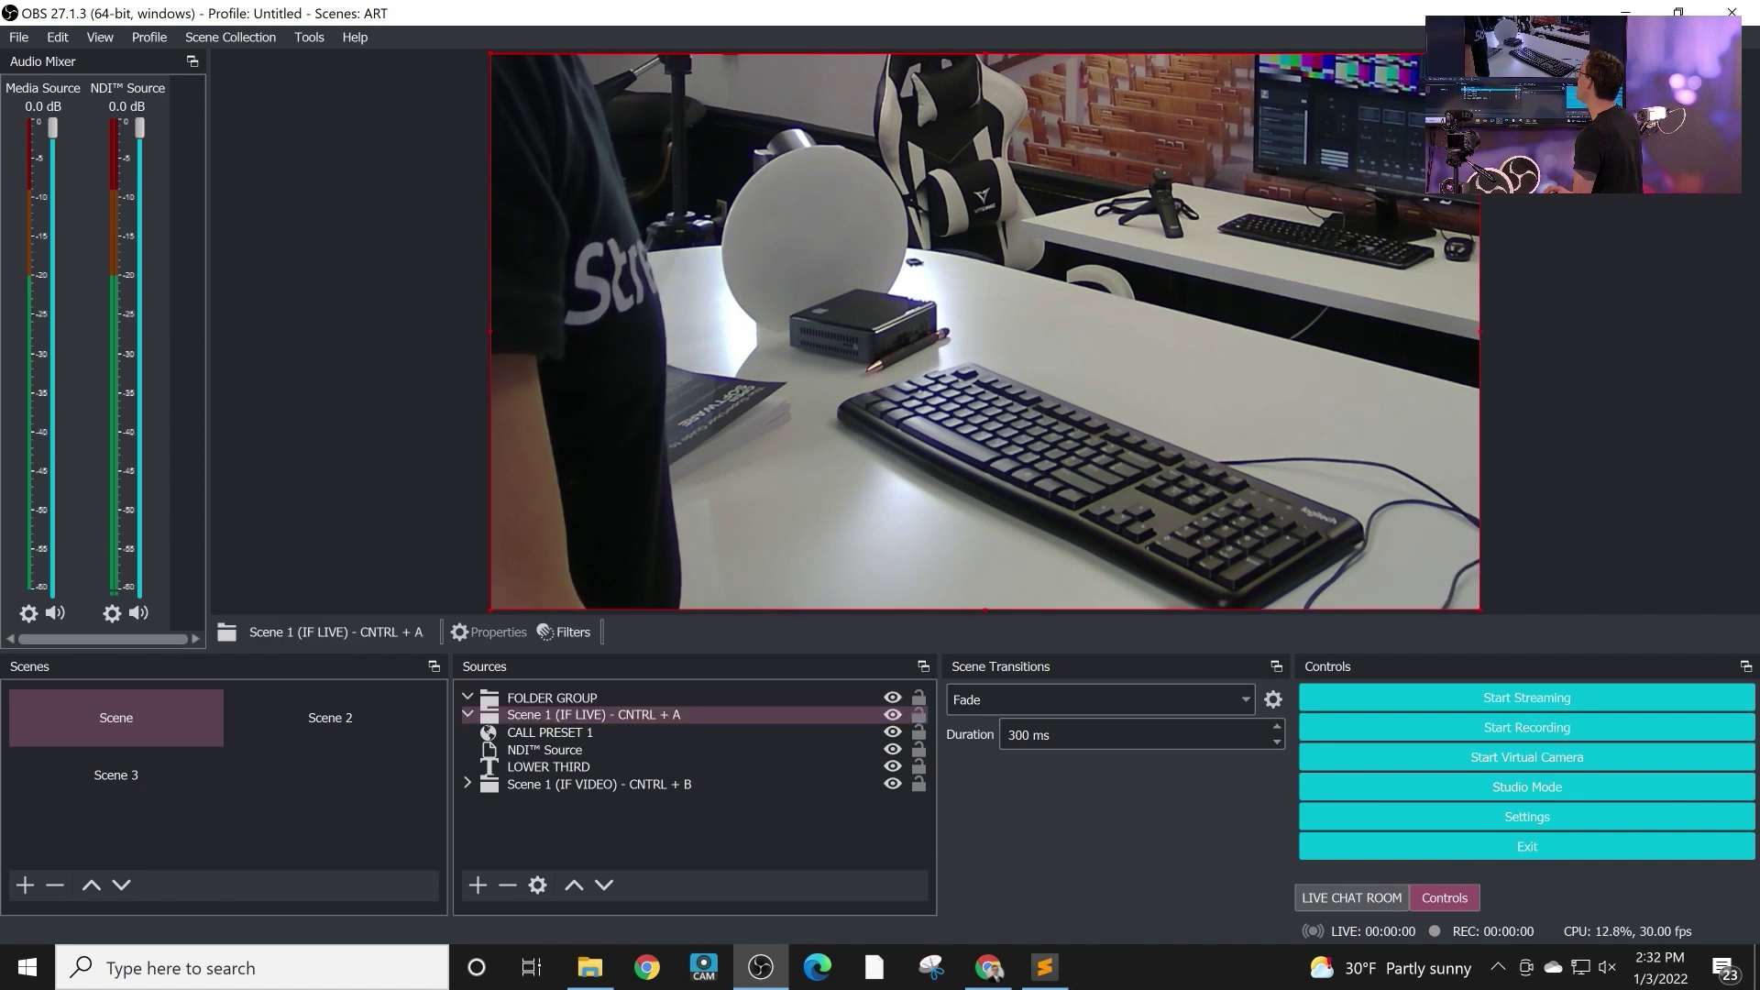
{"action": "key", "text": "Up"}
{"action": "left_click", "coordinate": [467, 714]}
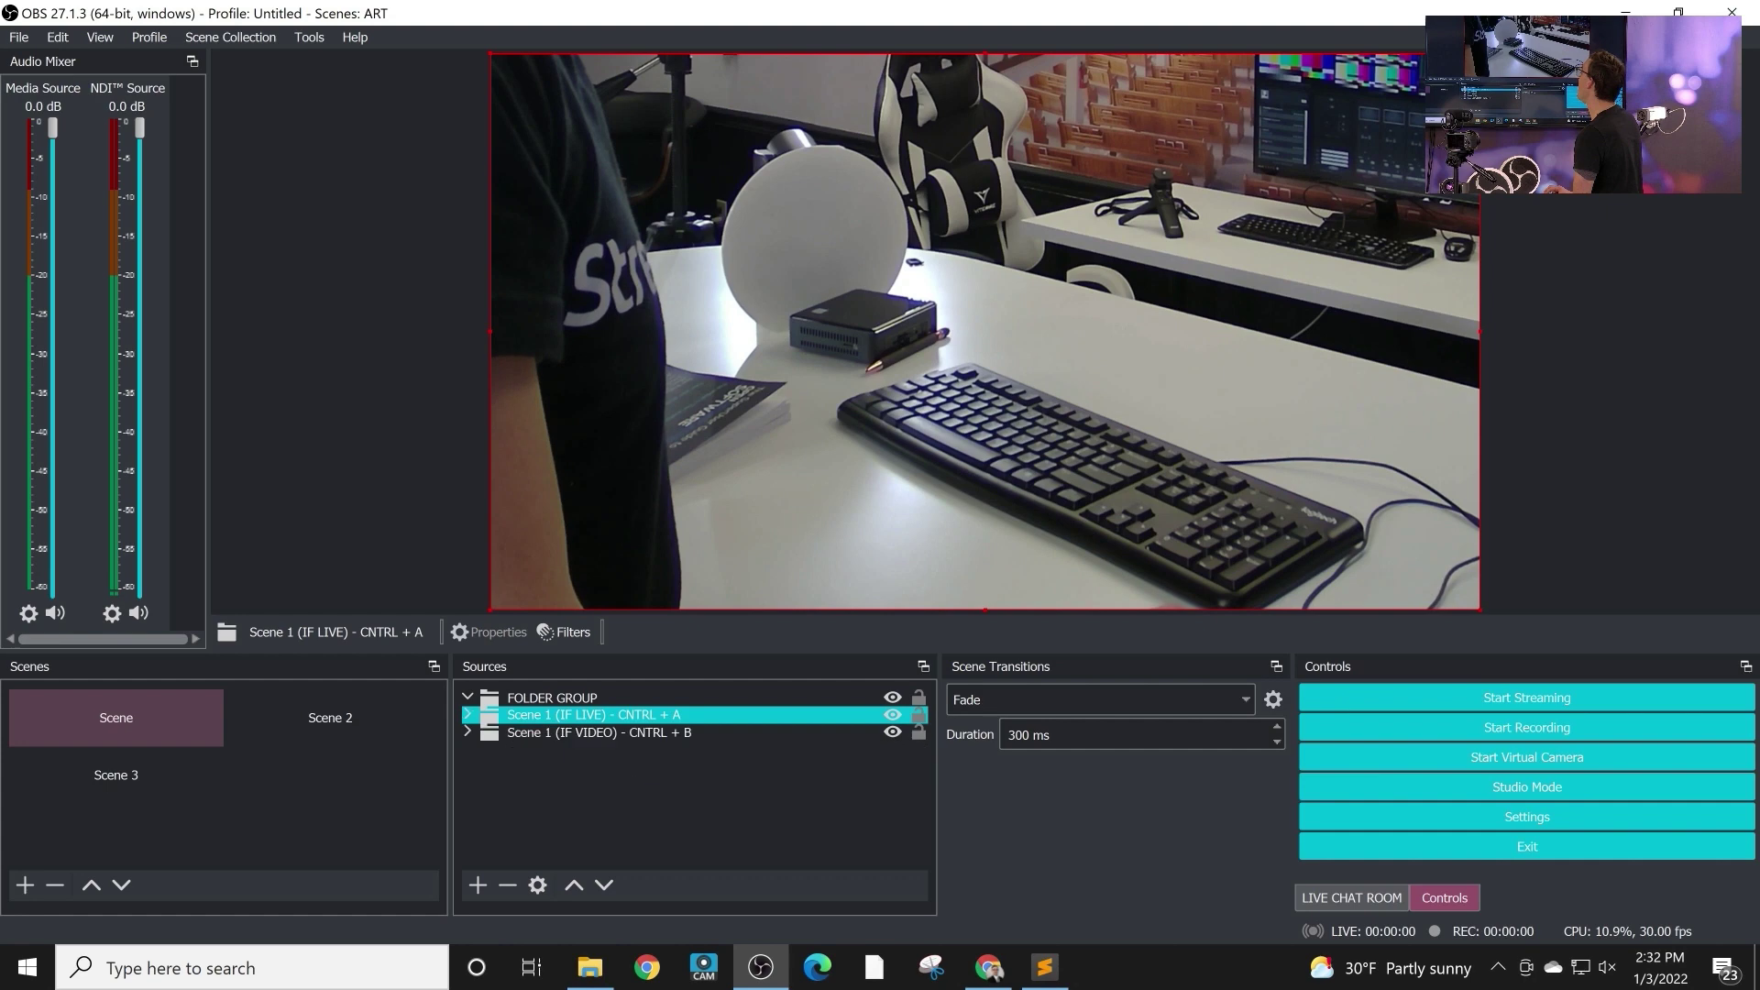
{"action": "key", "text": "ctrl+a"}
{"action": "key", "text": "ctrl+a"}
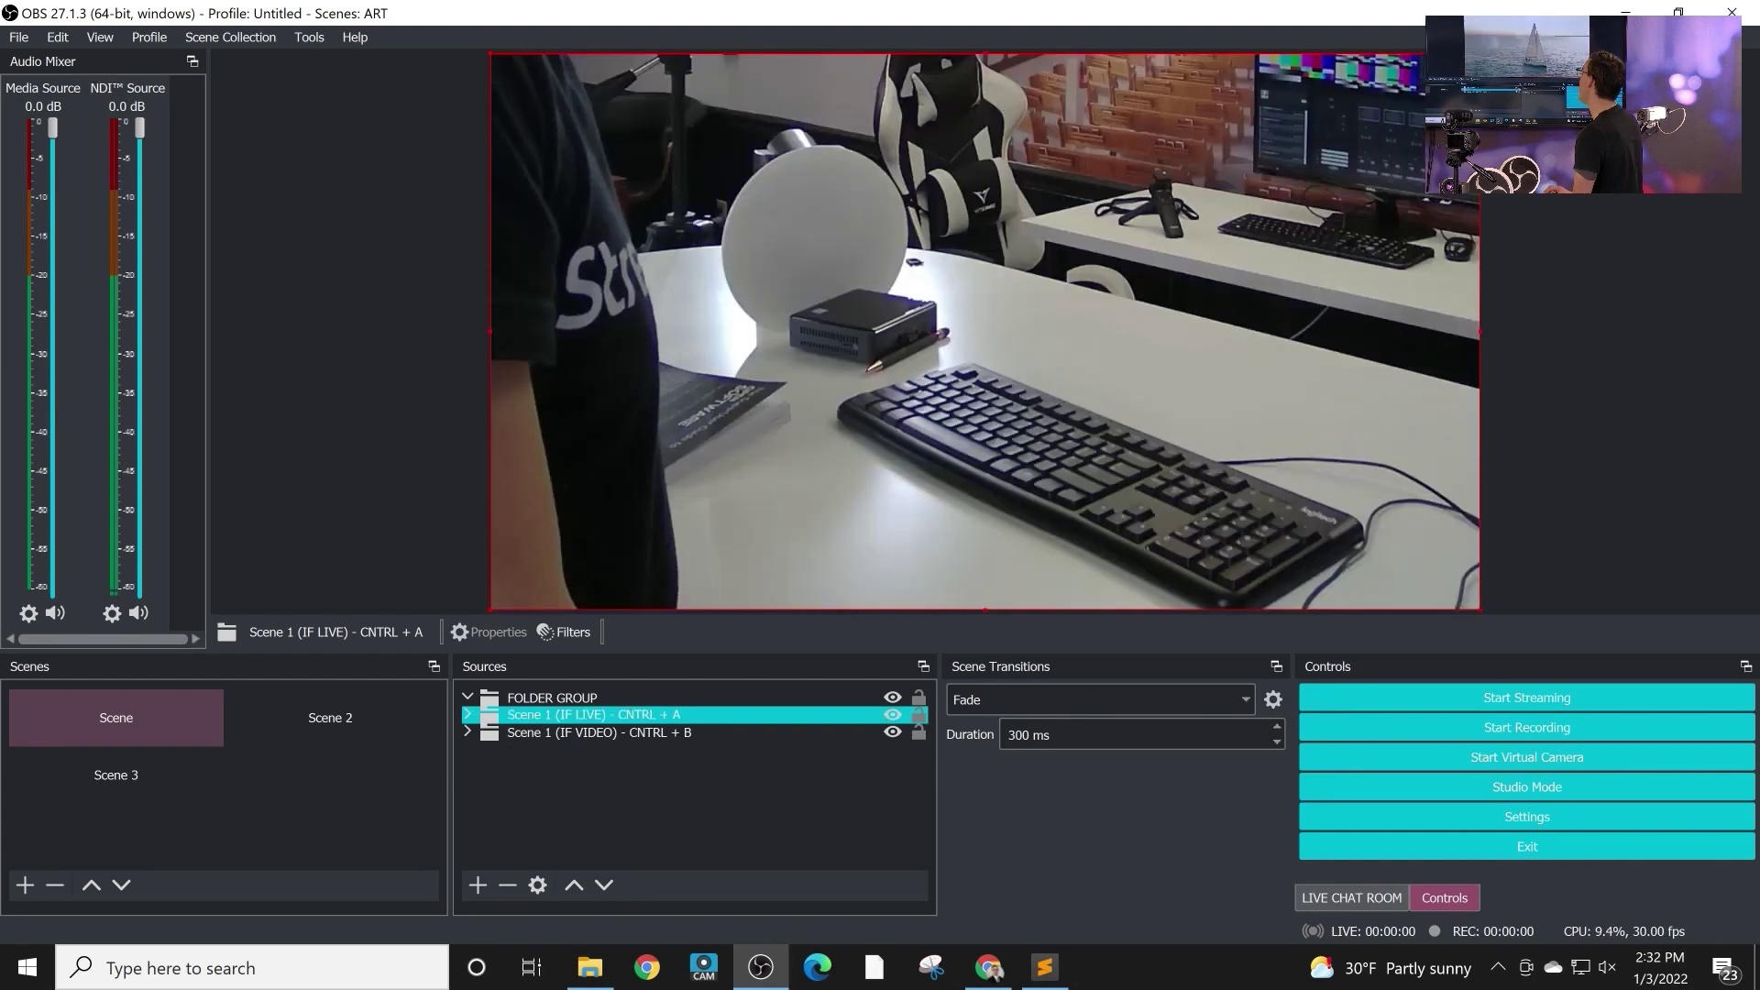
- Lock the Scene 1 (IF LIVE) and Scene 1 (IF VIDEO) groups in the sources list
{"action": "key", "text": "Down"}
{"action": "key", "text": "Up"}
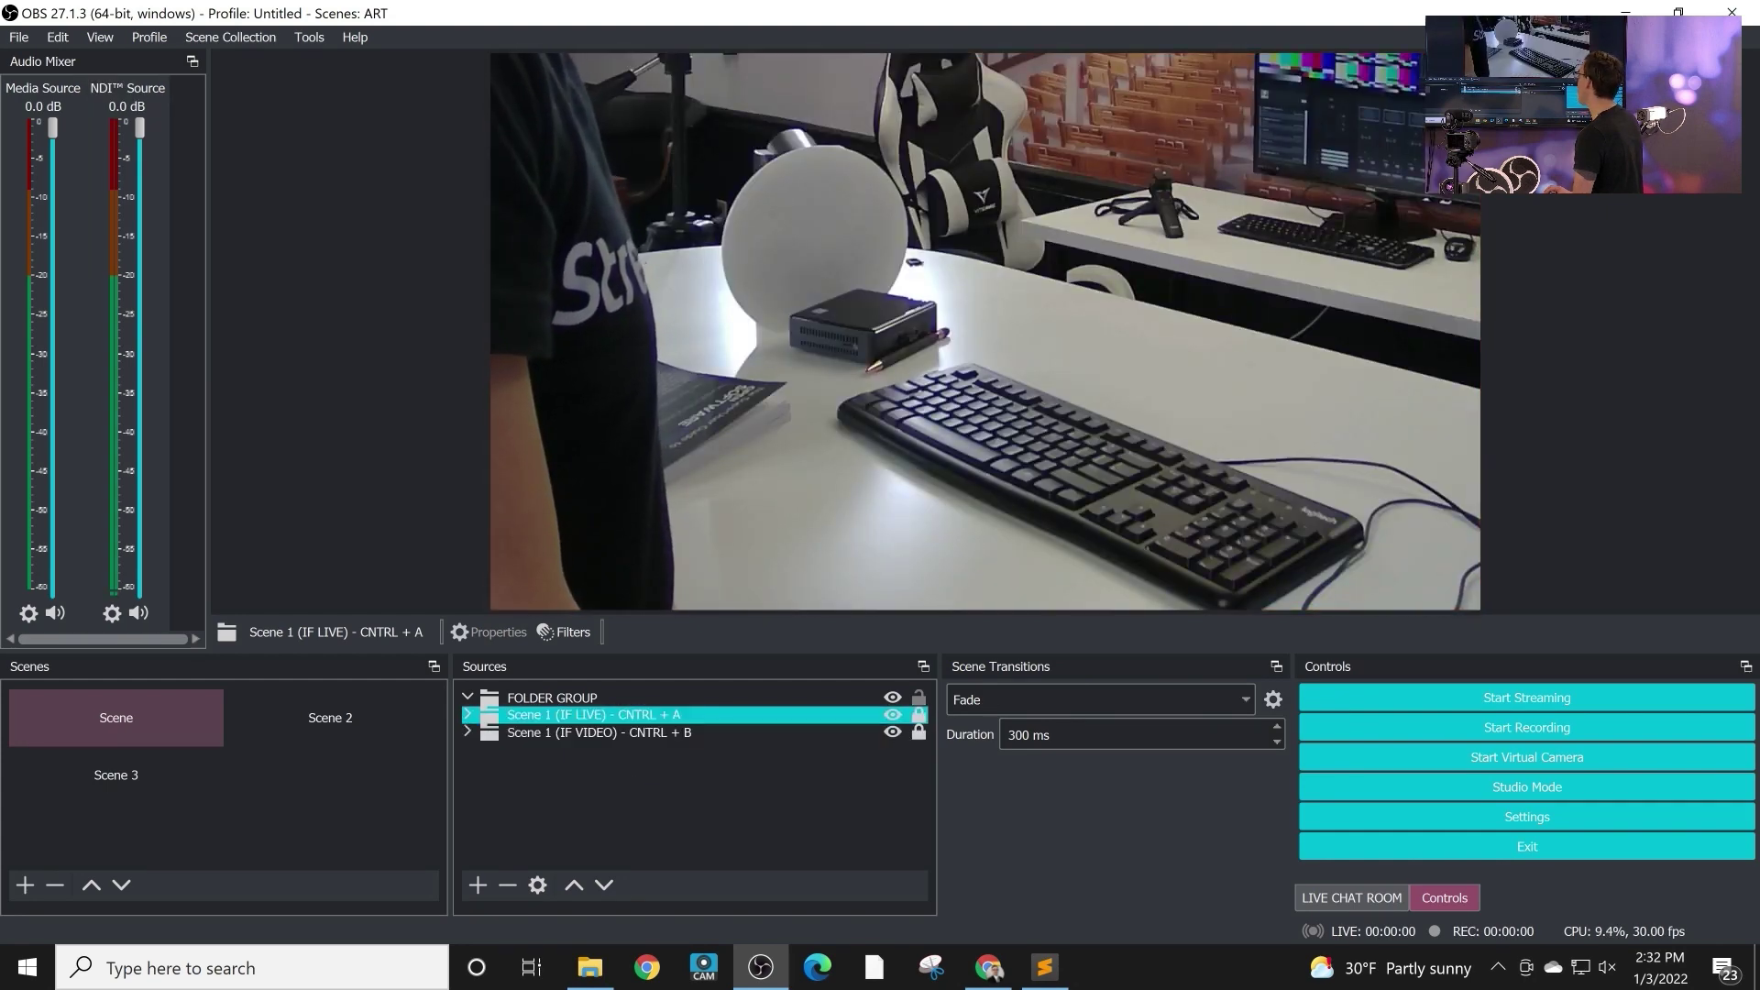
{"action": "key", "text": "Down"}
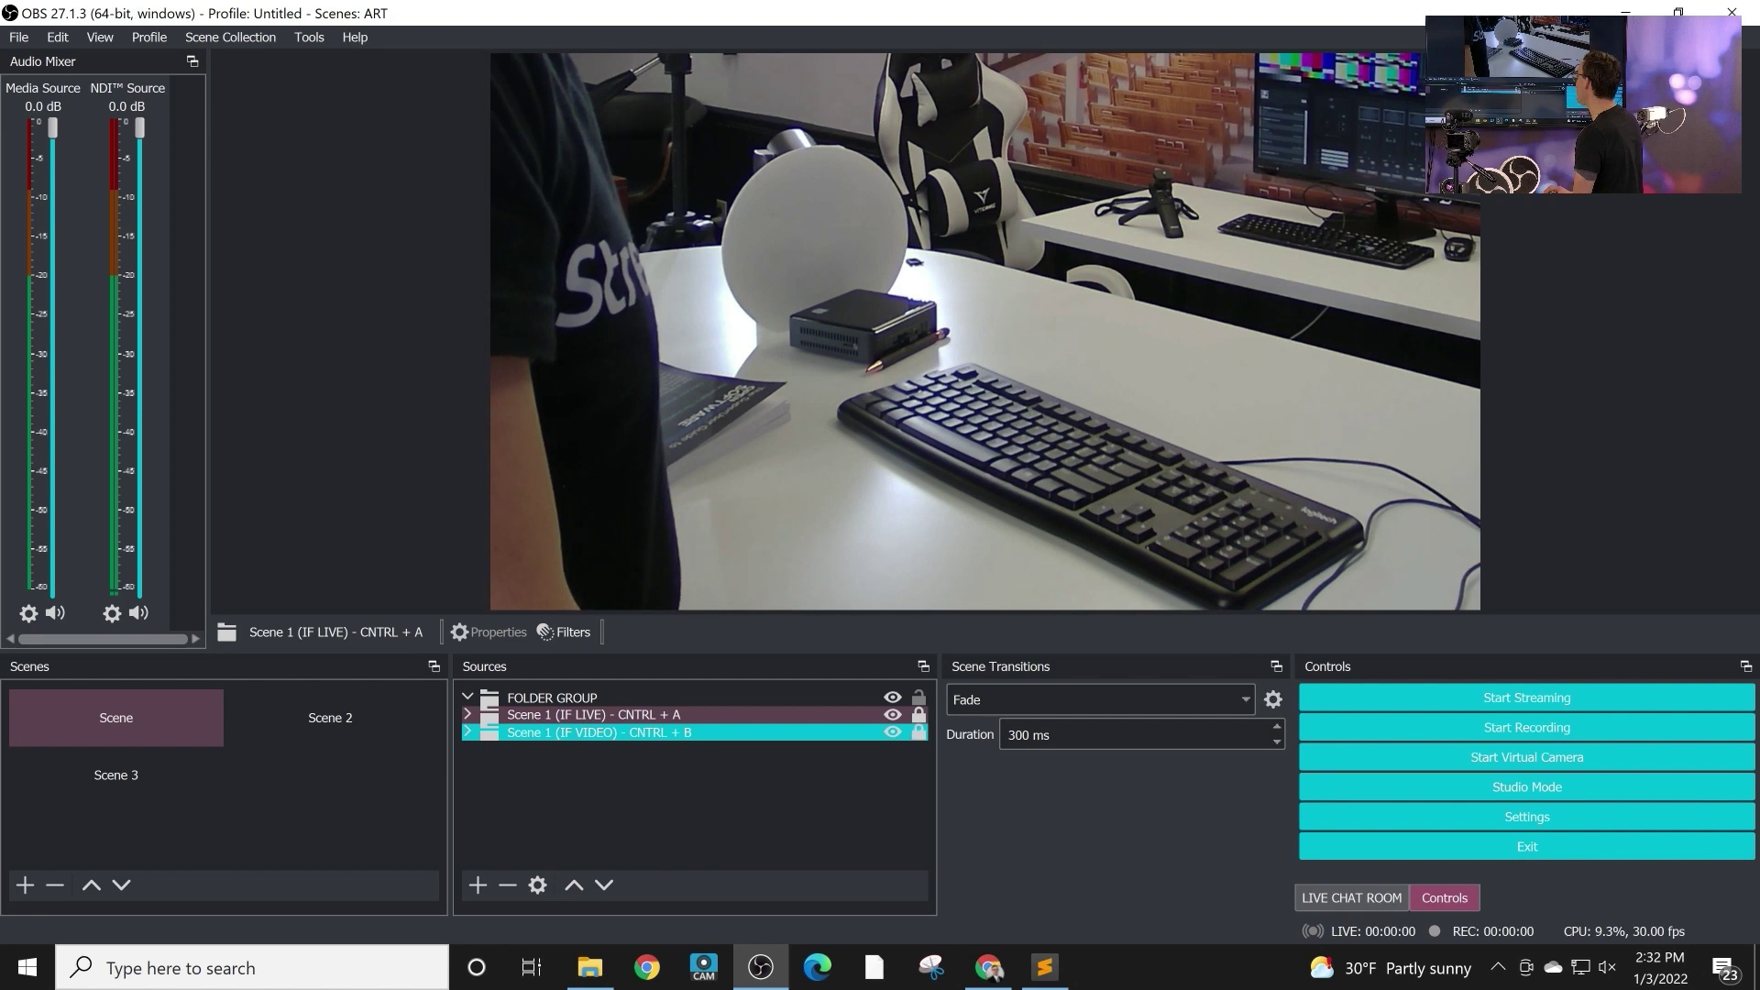
{"action": "key", "text": "Up"}
{"action": "key", "text": "Up"}
{"action": "key", "text": "Down"}
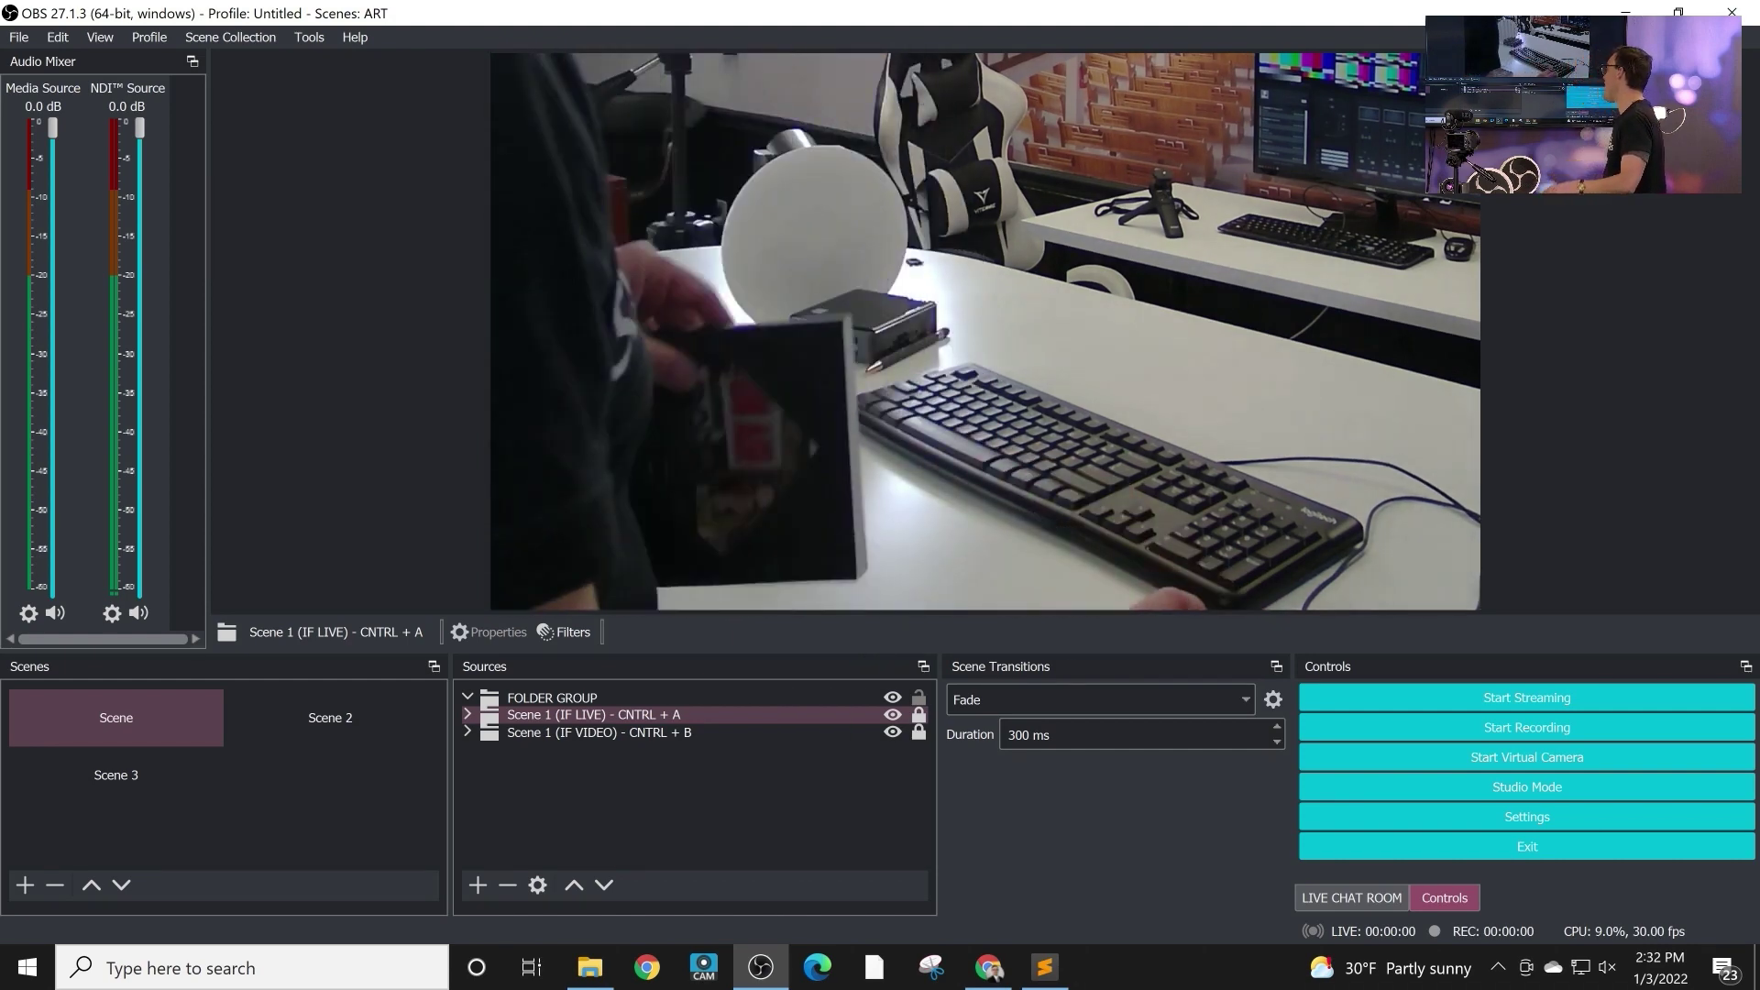
- Switch to the 2 - CUSTOMIZING OBS presentation in Google Slides and start the slideshow from the Standard File Names slide
{"action": "key", "text": "alt+Tab"}
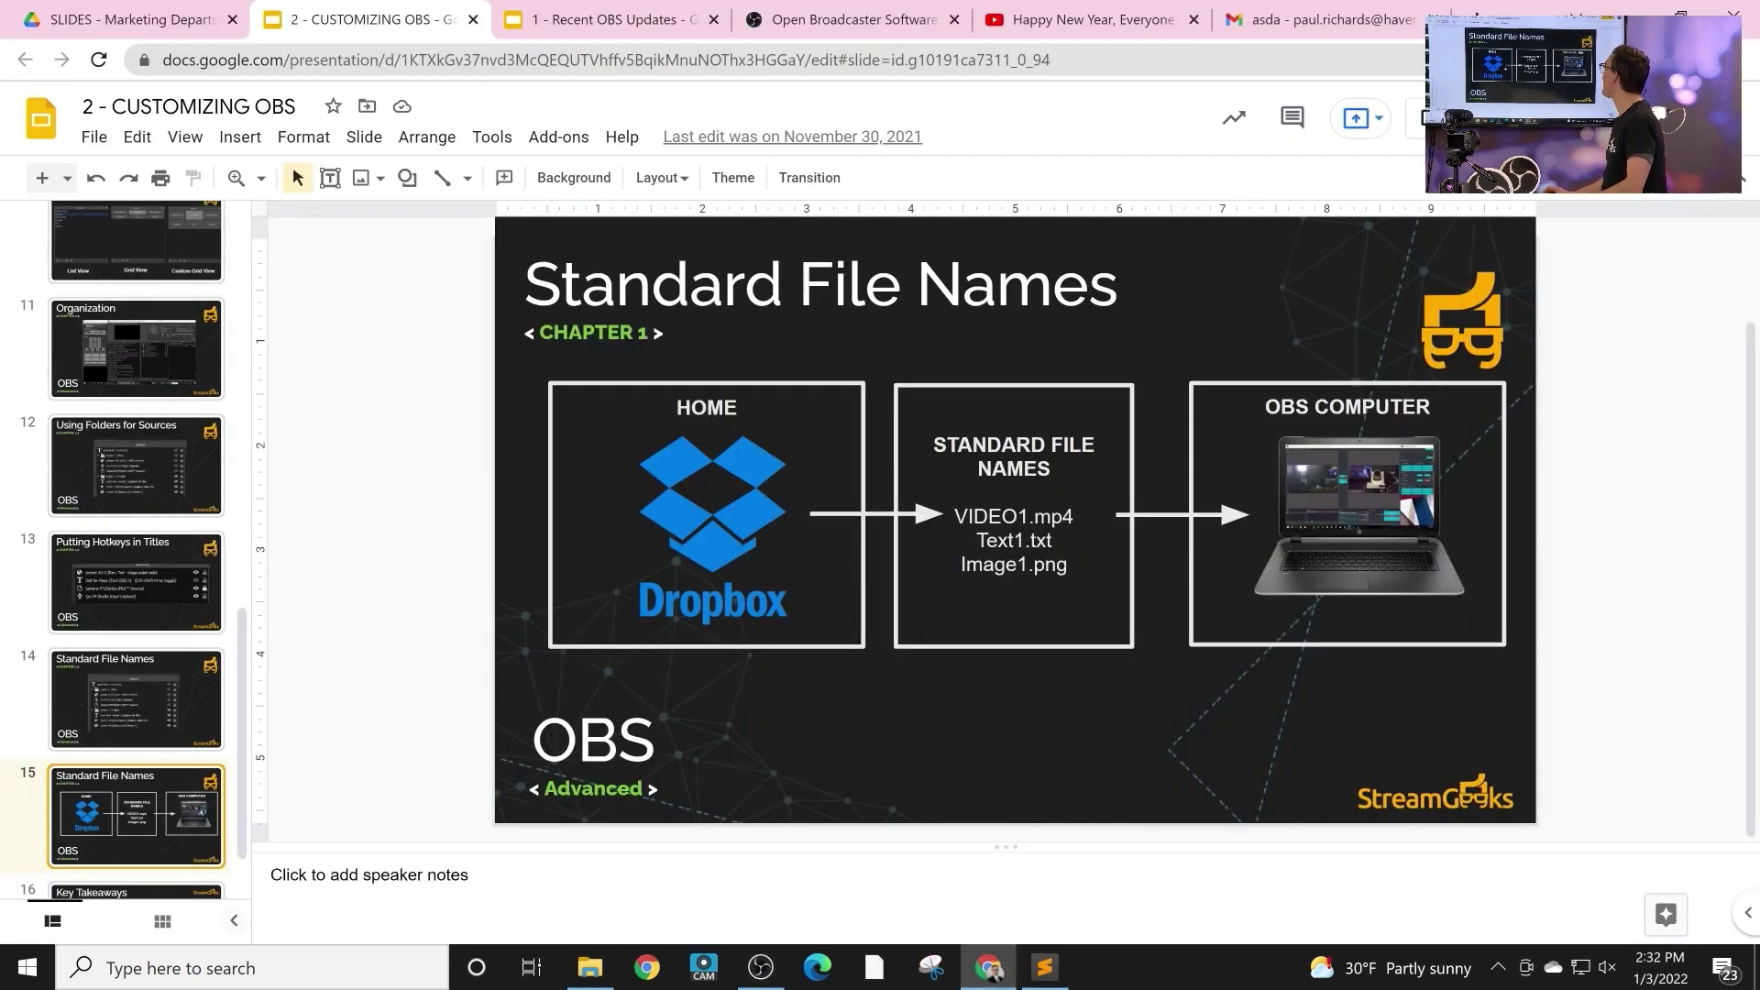
{"action": "left_click", "coordinate": [1457, 118]}
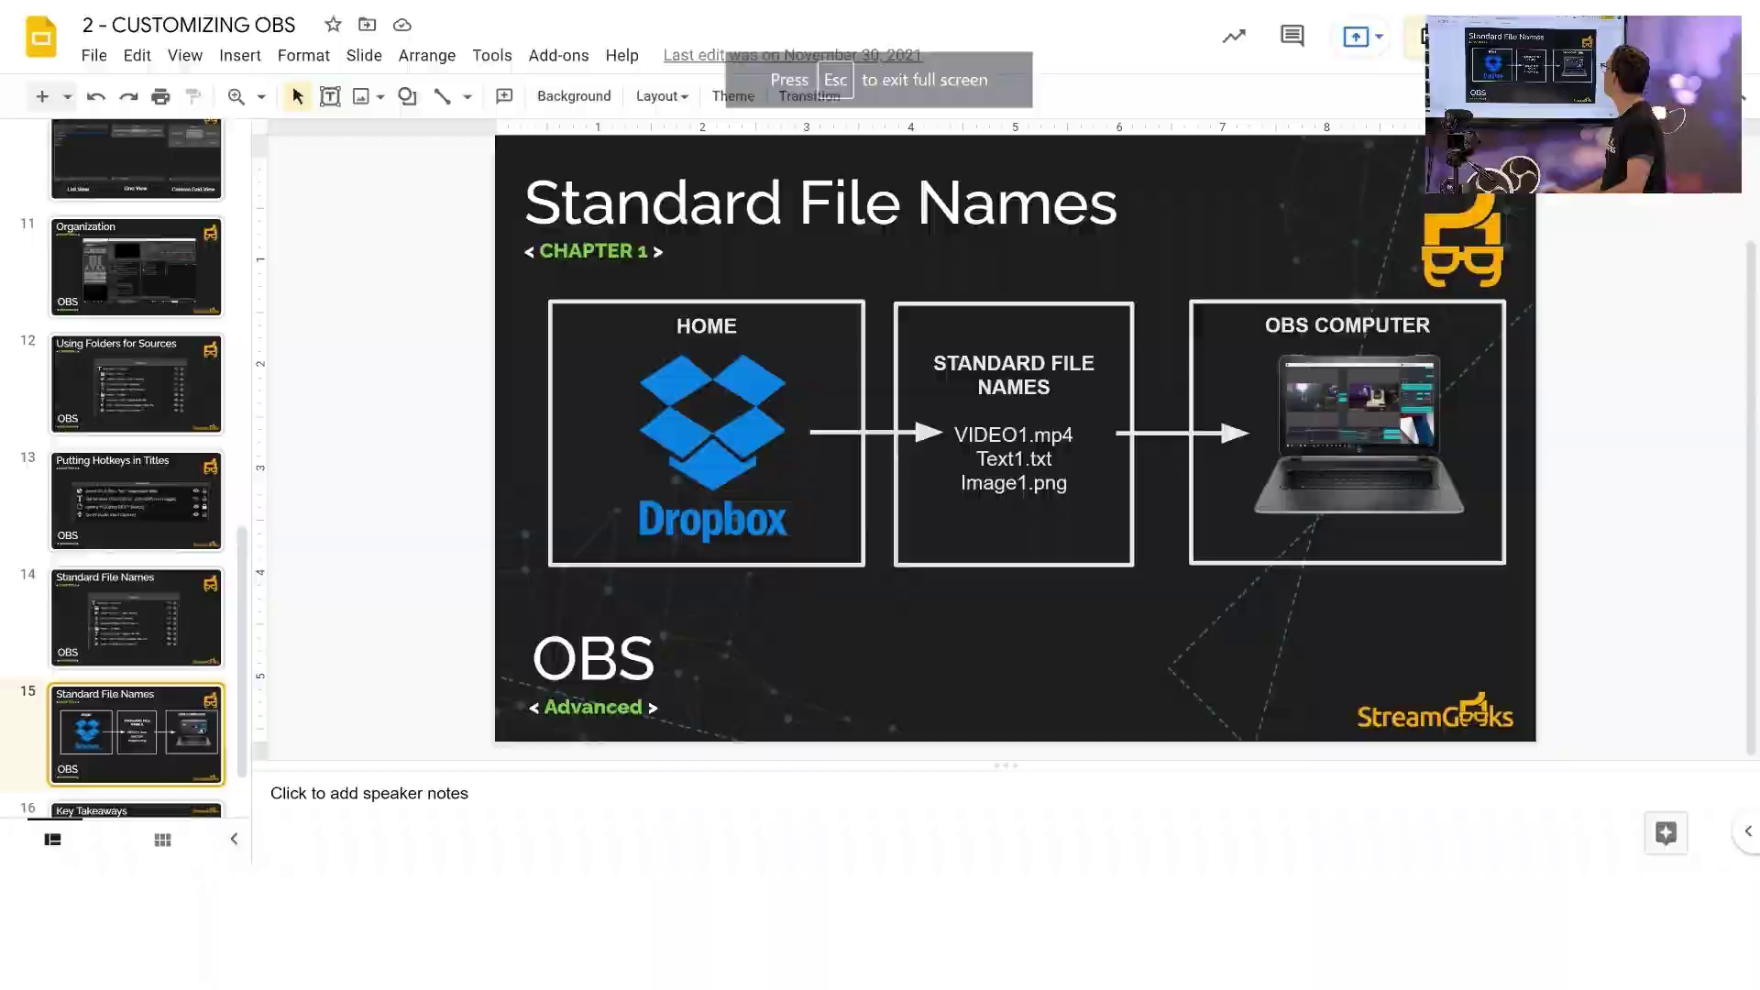